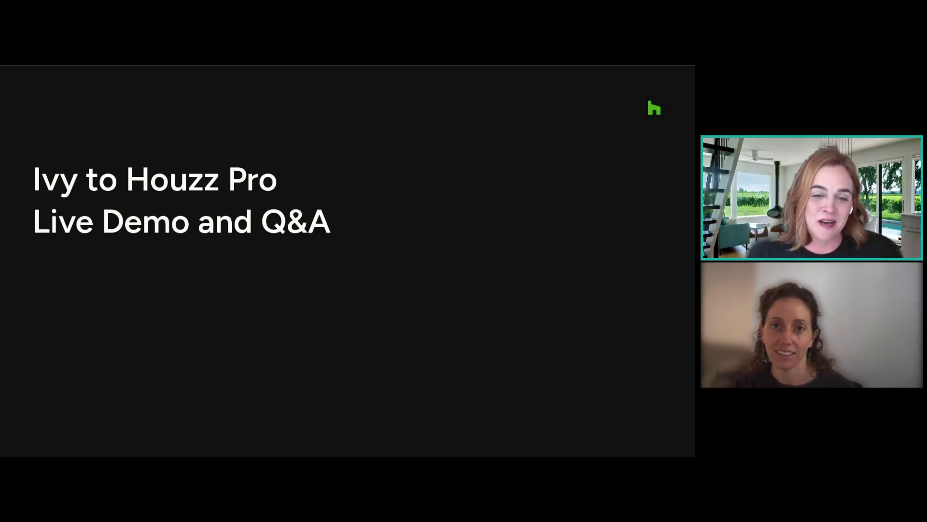
Advance past the 'Ivy to Houzz Pro Live Demo and Q&A' title slide
{"action": "key", "text": "Right"}
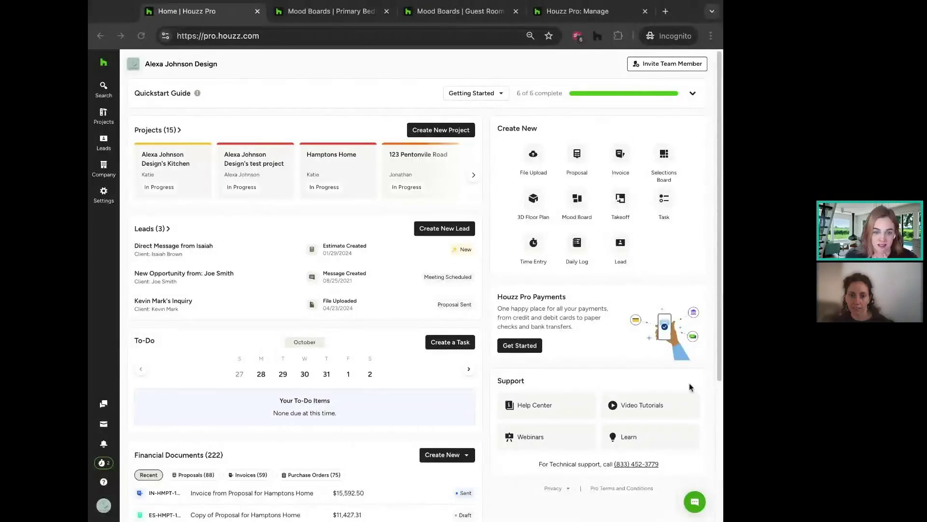
Widen the browser so more dashboard cards fit, and bring up the Projects flyout
{"action": "left_click_drag", "start_coordinate": [89, 329], "coordinate": [3, 328]}
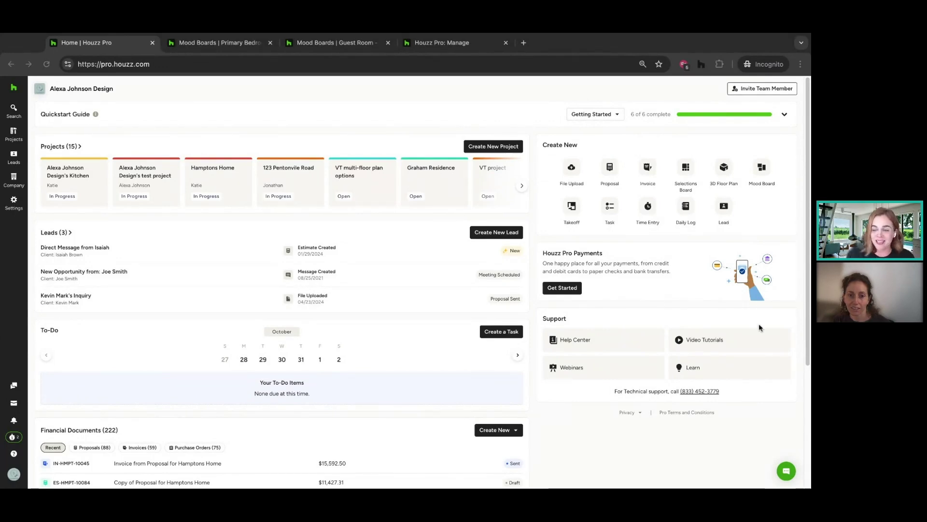
{"action": "left_click", "coordinate": [763, 359]}
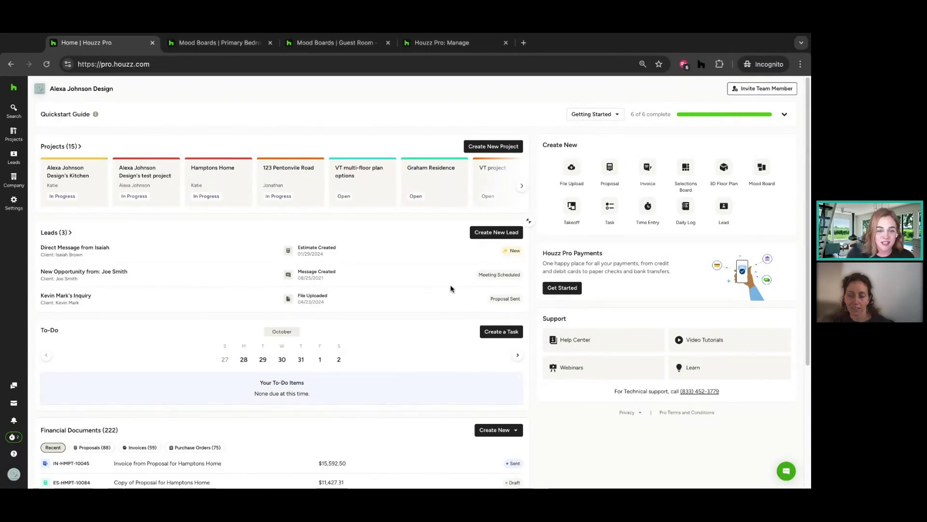
{"action": "scroll", "coordinate": [497, 296], "scroll_direction": "down", "scroll_amount": 1}
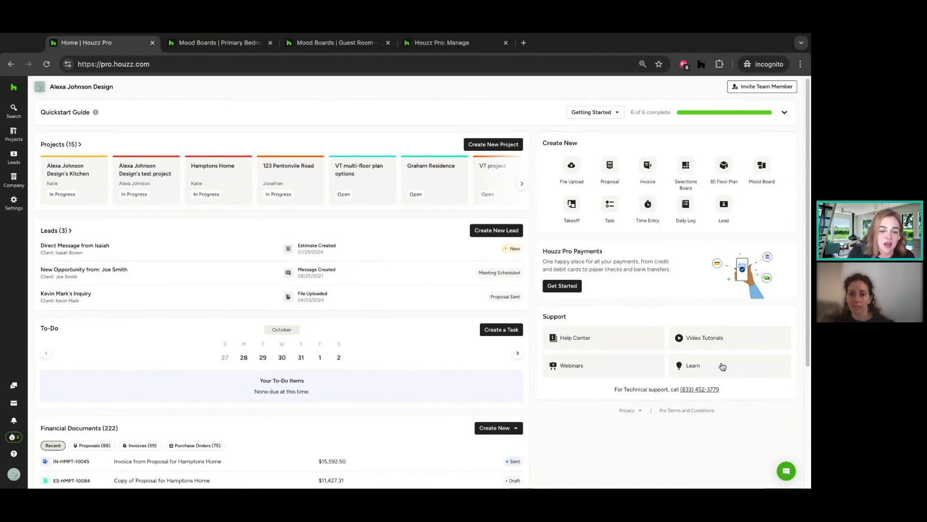
{"action": "mouse_move", "coordinate": [21, 136]}
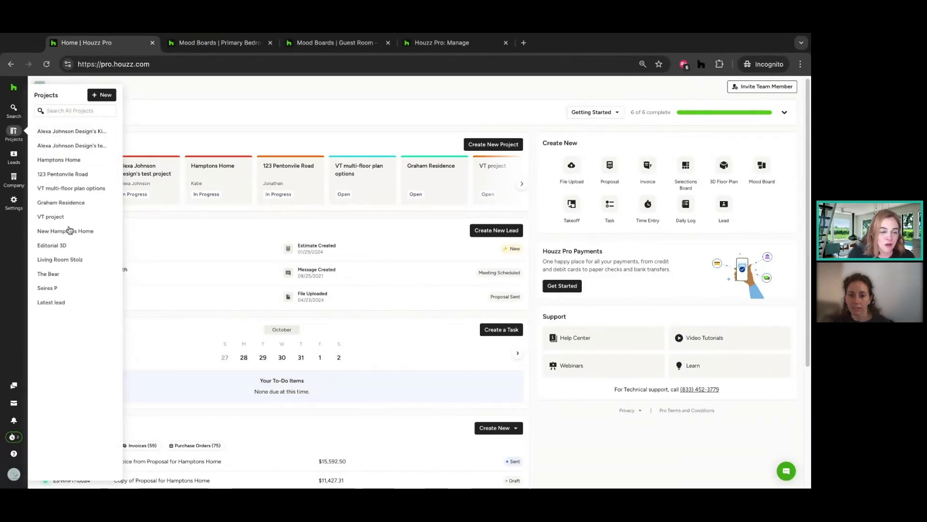
Open the All Projects page listing all 15 projects with clients, dates and statuses
{"action": "left_click", "coordinate": [15, 133]}
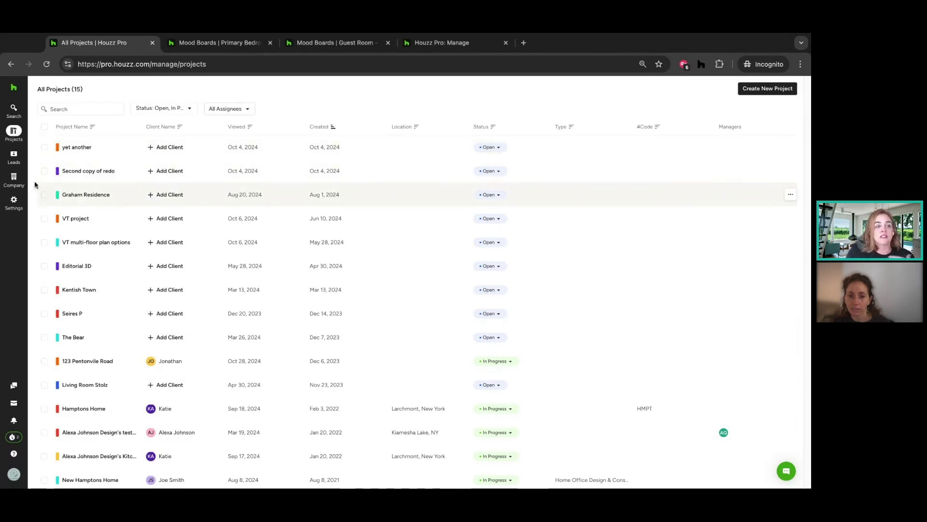
{"action": "mouse_move", "coordinate": [11, 160]}
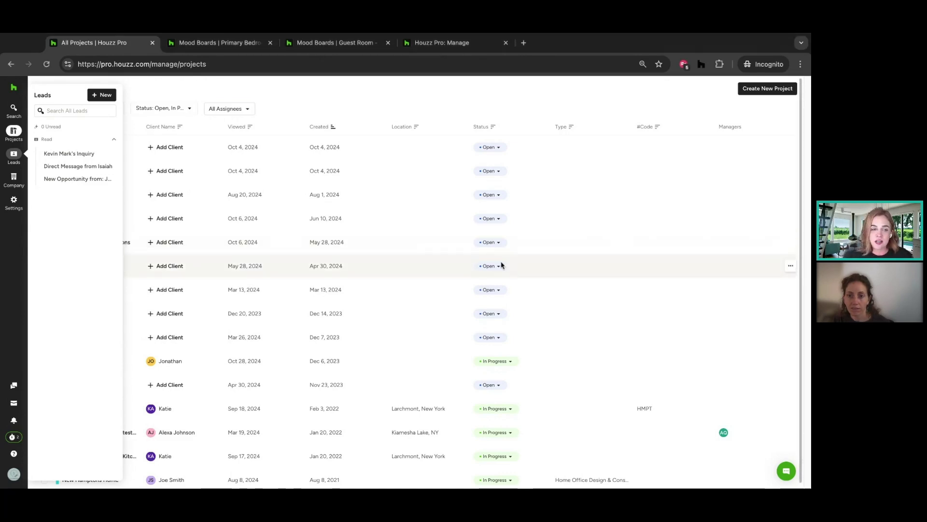
{"action": "left_click", "coordinate": [286, 98]}
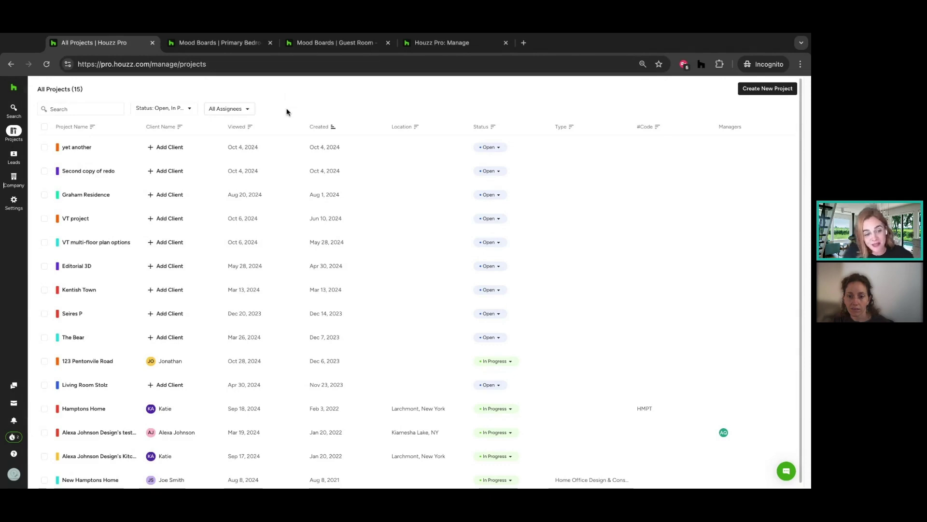
{"action": "left_click", "coordinate": [14, 132]}
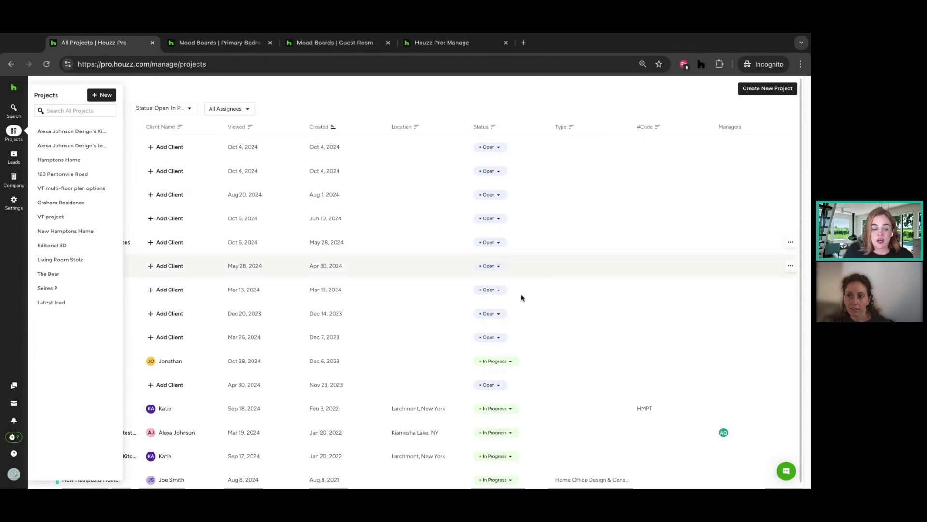
{"action": "left_click", "coordinate": [16, 457]}
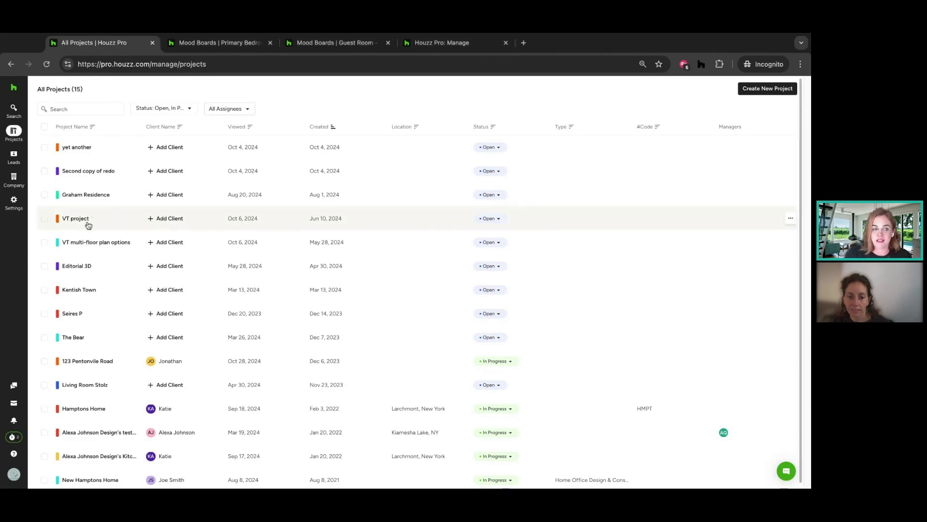
Open an In Progress project's overview with its floor plans, files and boards
{"action": "left_click", "coordinate": [86, 366]}
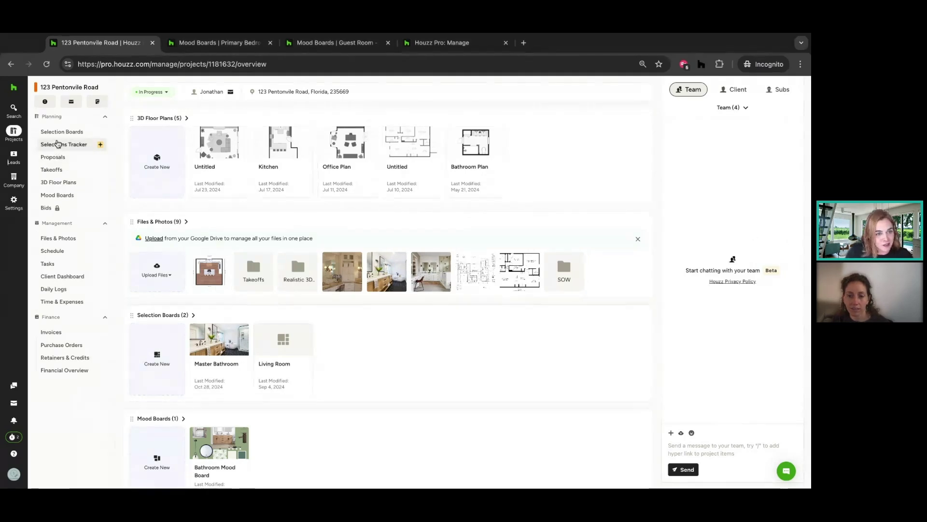
{"action": "left_click", "coordinate": [61, 157]}
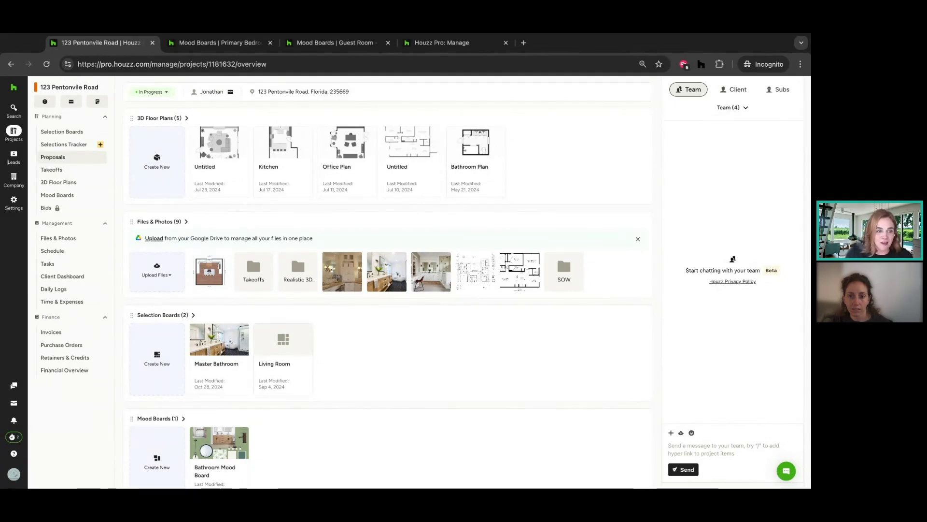
Open the project's Proposals list and show the New Proposal options
{"action": "left_click", "coordinate": [57, 162]}
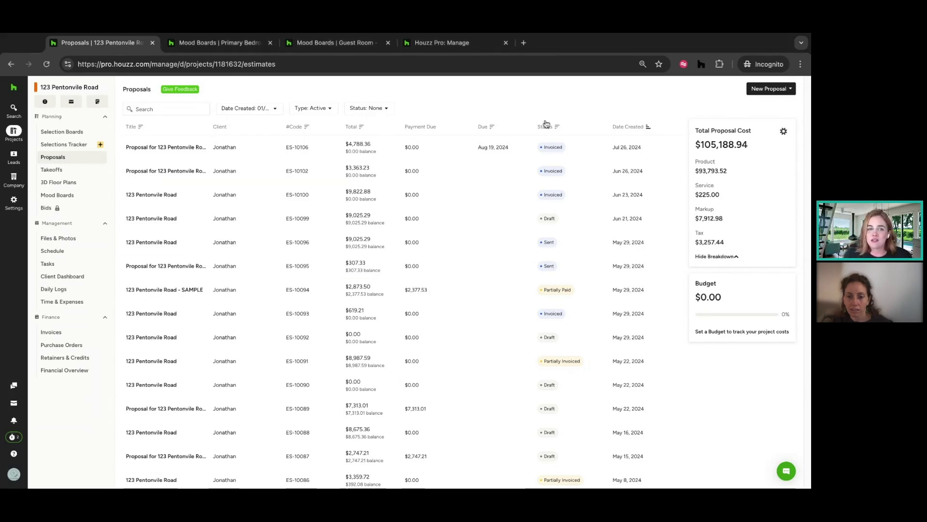
{"action": "left_click", "coordinate": [768, 90]}
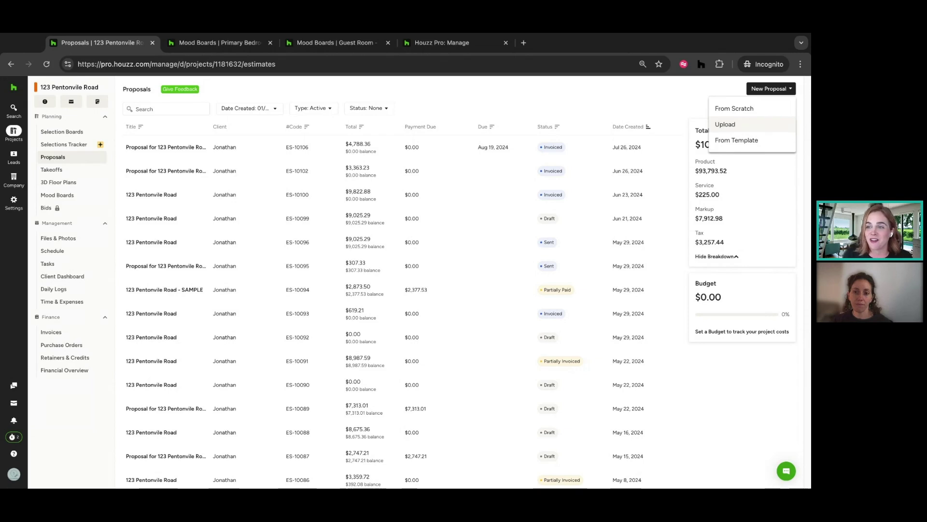
Start a From Scratch proposal, dismiss the Payments banner, and edit its General Info
{"action": "left_click", "coordinate": [749, 109]}
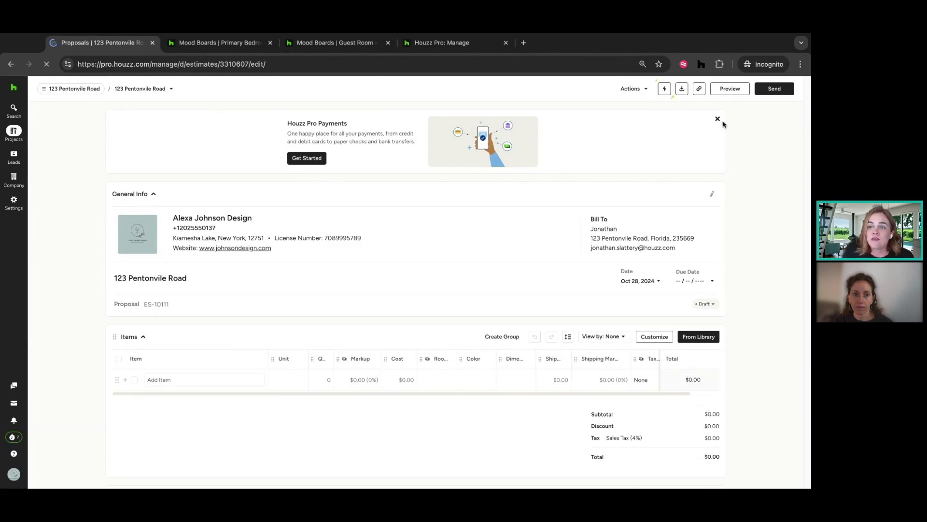
{"action": "left_click", "coordinate": [718, 120]}
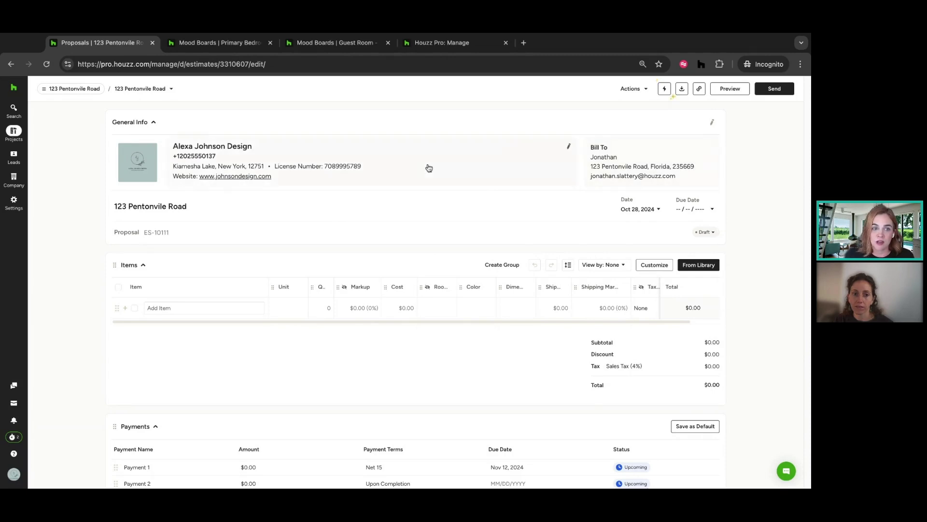
{"action": "left_click", "coordinate": [713, 124]}
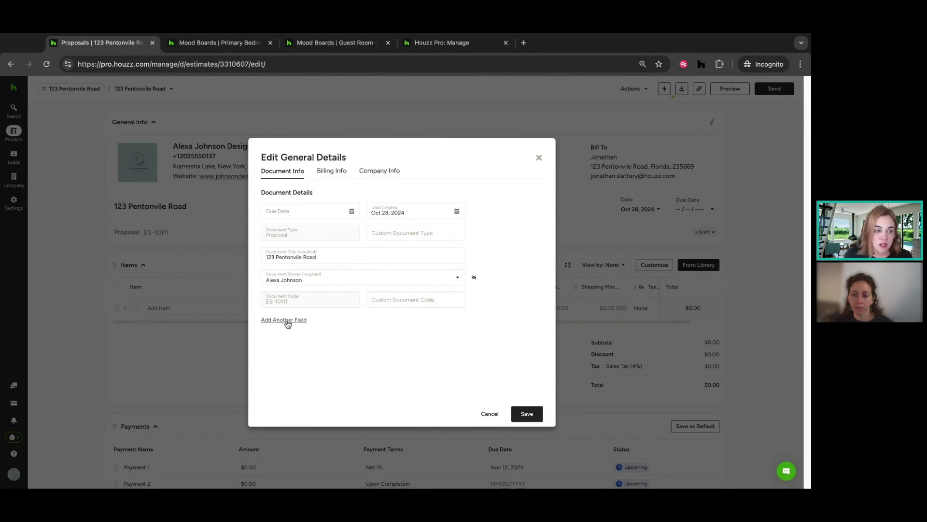
Hide Address Line 2 under Company Info, review Billing Info, and close the editor
{"action": "left_click", "coordinate": [386, 175]}
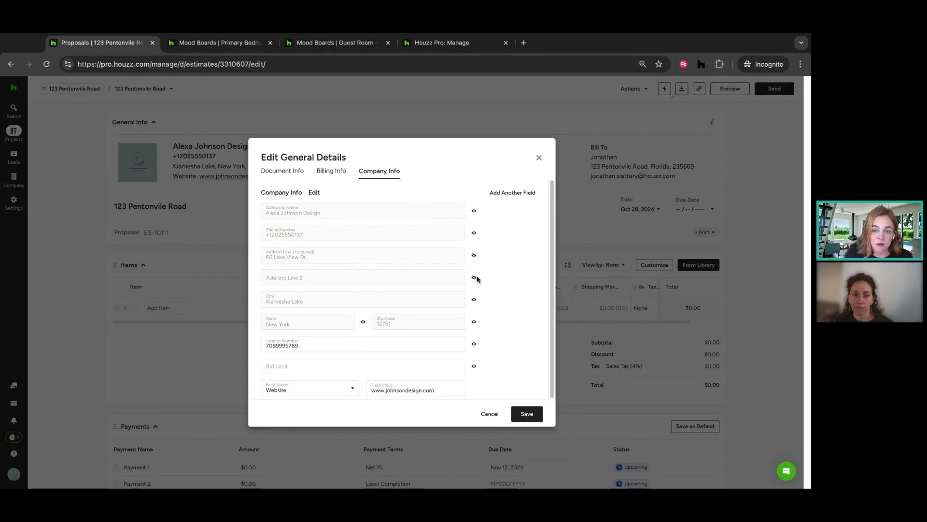
{"action": "left_click", "coordinate": [474, 277]}
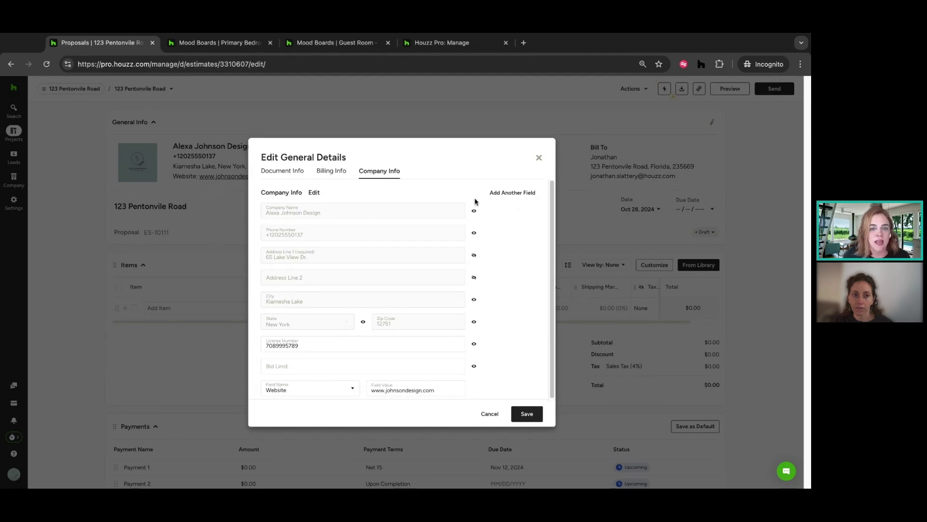
{"action": "left_click", "coordinate": [334, 172]}
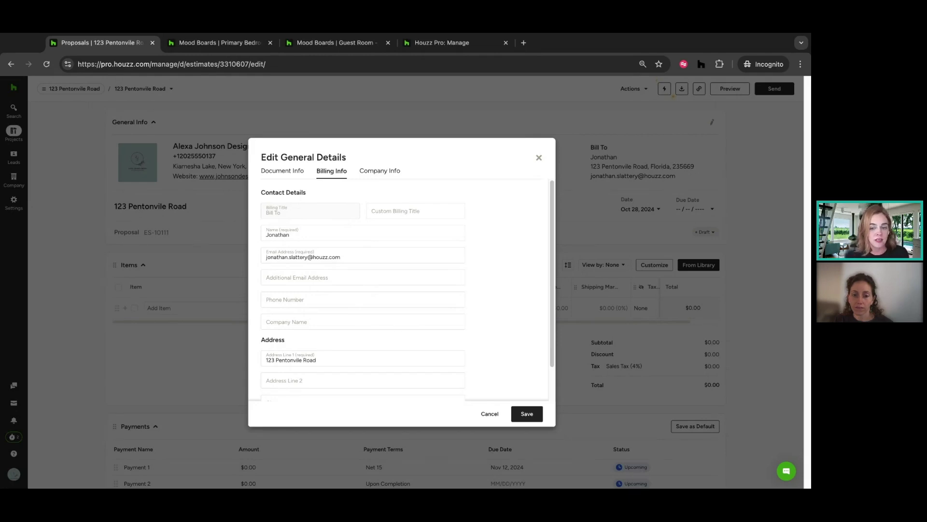
{"action": "left_click", "coordinate": [540, 158]}
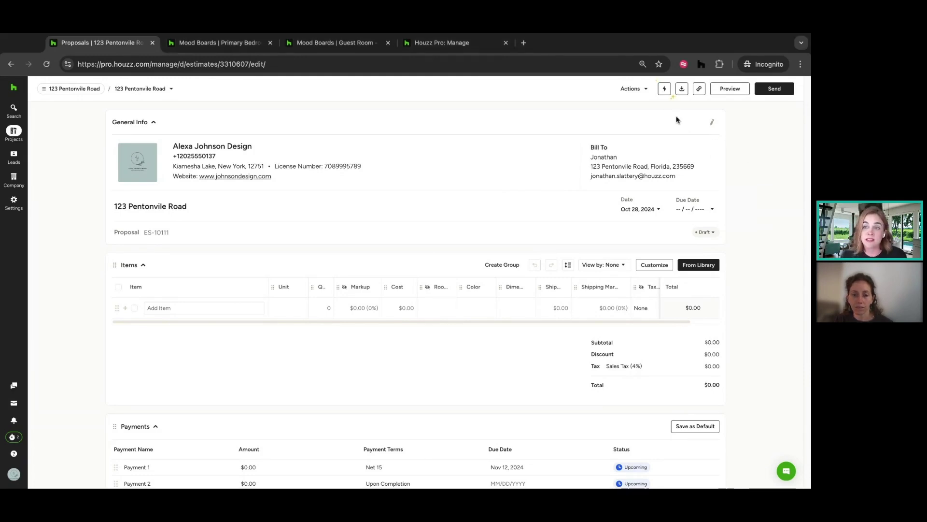
Check the proposal Actions menu, then open the Customize item settings
{"action": "left_click", "coordinate": [647, 90]}
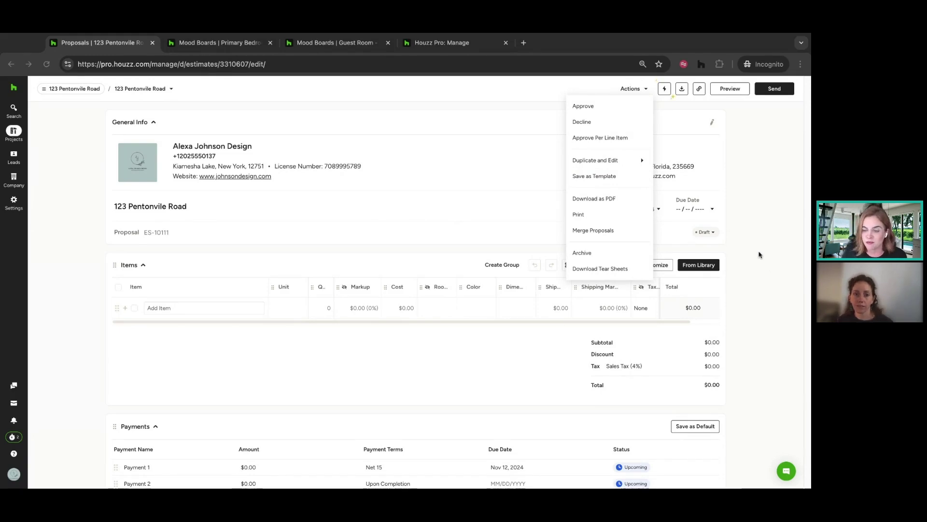
{"action": "left_click", "coordinate": [752, 229]}
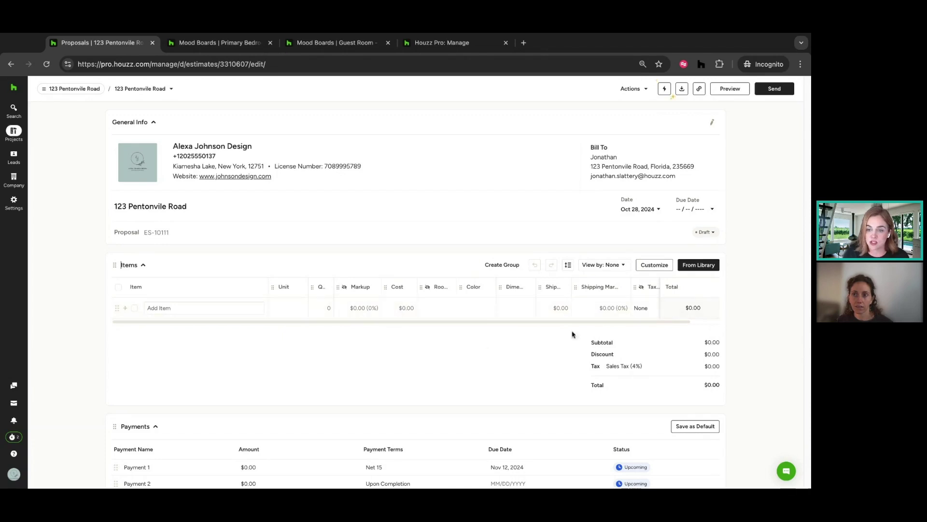
{"action": "left_click", "coordinate": [656, 265]}
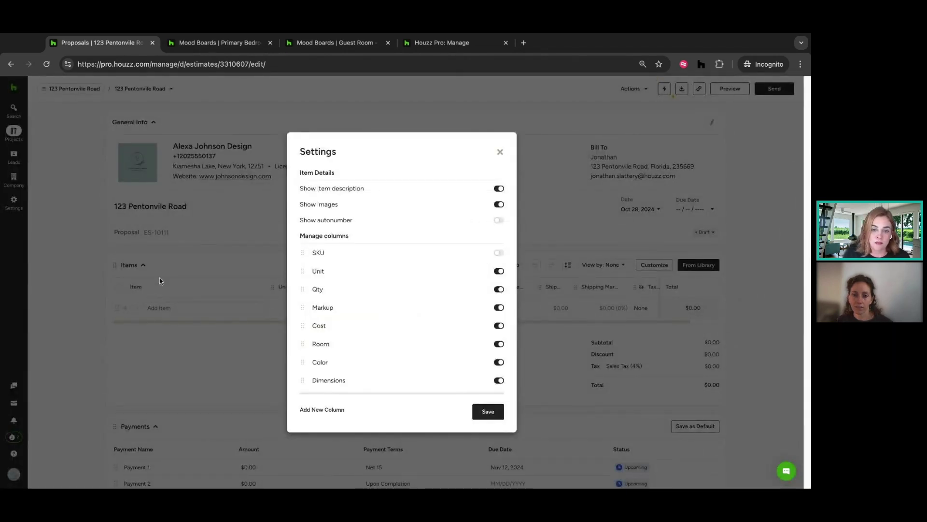
Toggle item descriptions off and back on, and nudge the SKU column in the list
{"action": "left_click", "coordinate": [499, 191]}
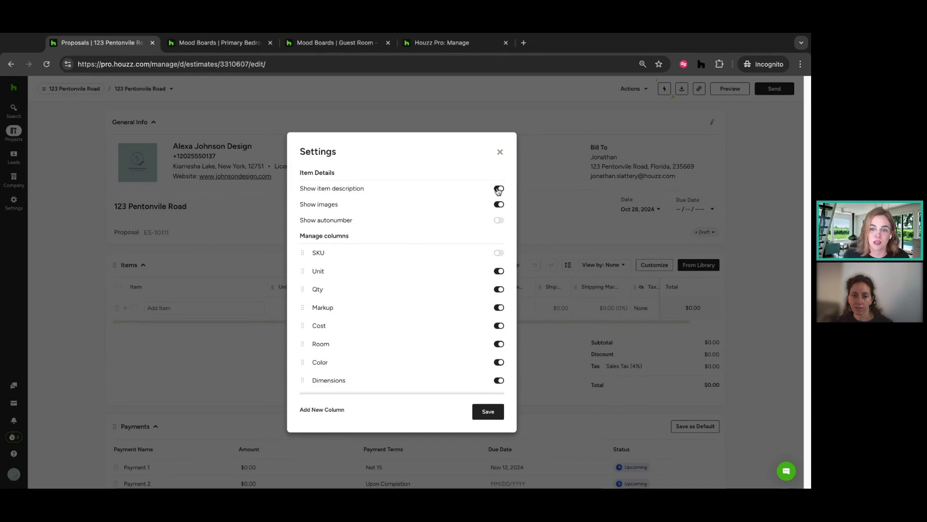
{"action": "left_click", "coordinate": [499, 189]}
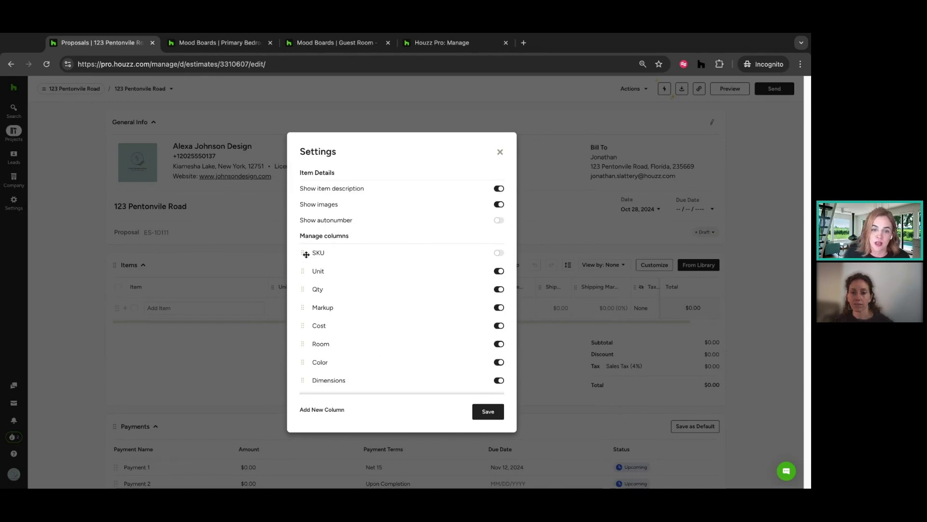
{"action": "mouse_move", "coordinate": [301, 250]}
{"action": "left_mouse_down"}
{"action": "mouse_move", "coordinate": [301, 308]}
{"action": "mouse_move", "coordinate": [302, 252]}
{"action": "left_mouse_up"}
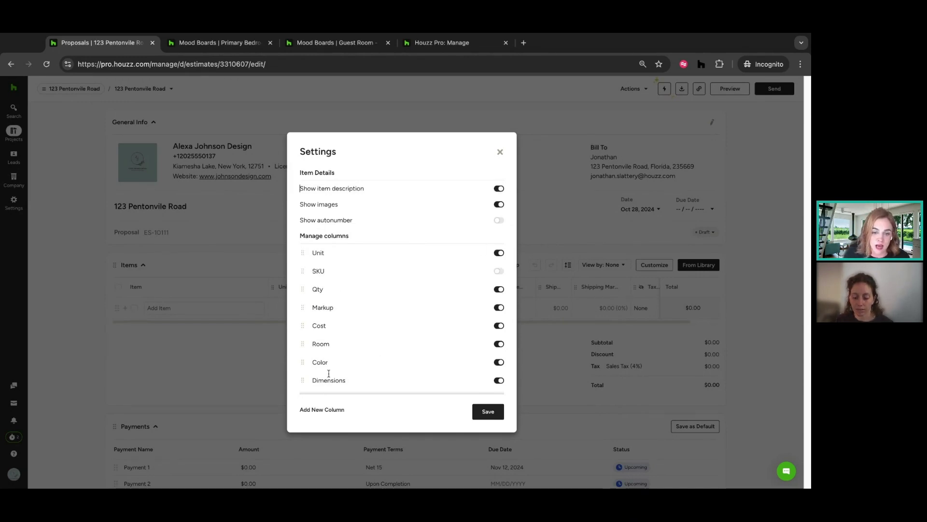
Begin a Text Field custom column, then close settings without saving
{"action": "left_click", "coordinate": [337, 410]}
{"action": "left_click", "coordinate": [496, 297]}
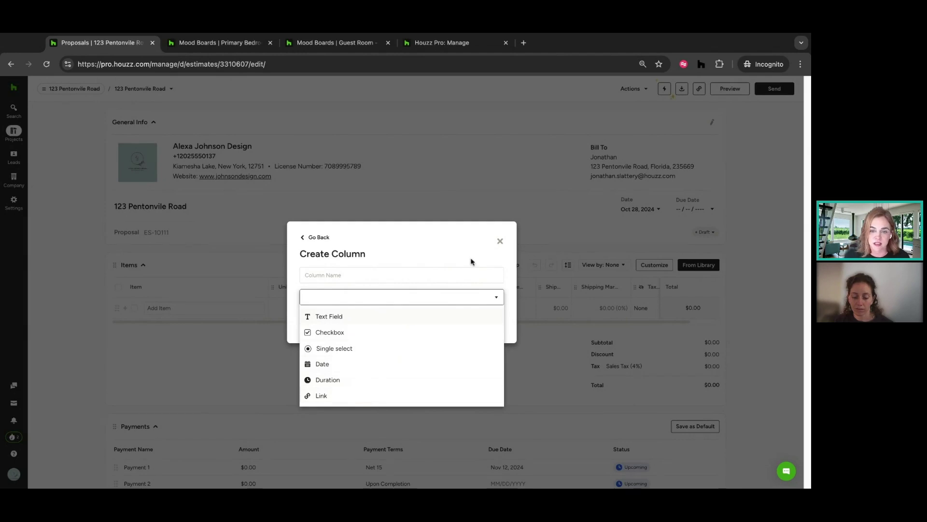
{"action": "left_click", "coordinate": [367, 316]}
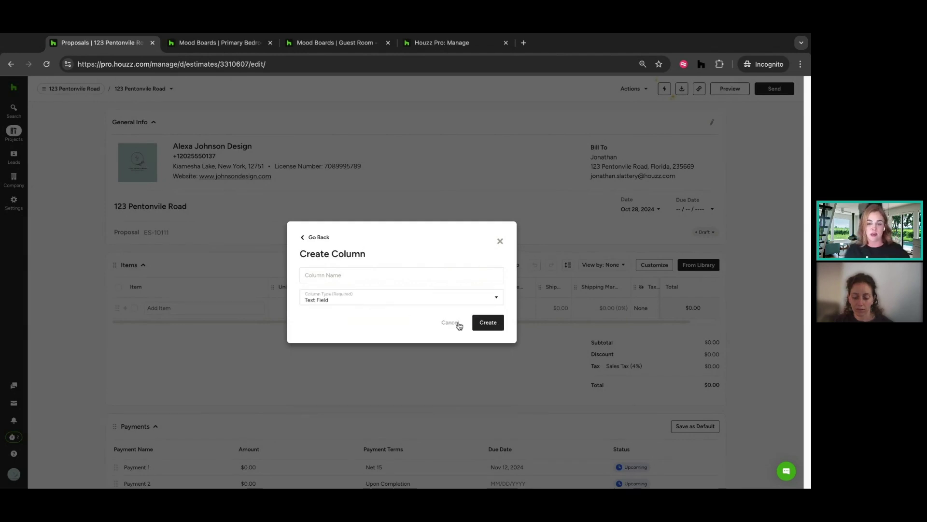
{"action": "key", "text": "Escape"}
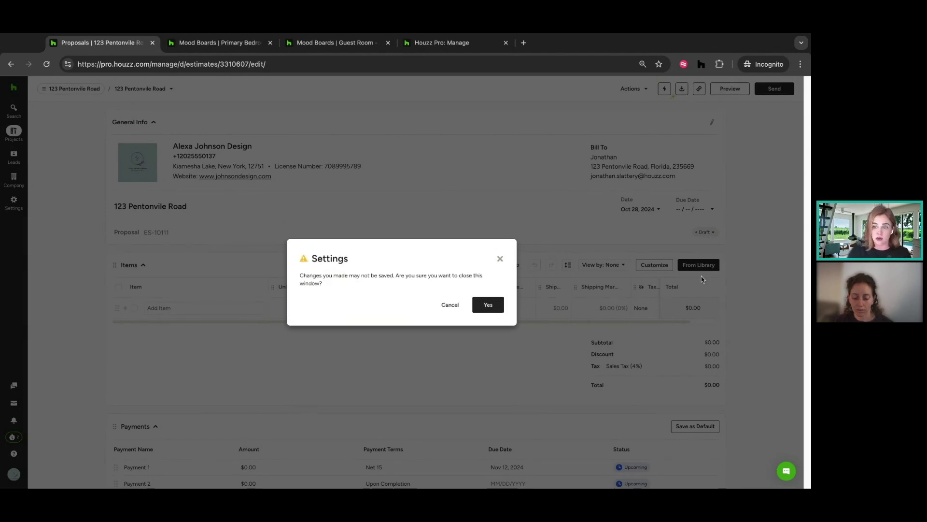
{"action": "left_click", "coordinate": [489, 311]}
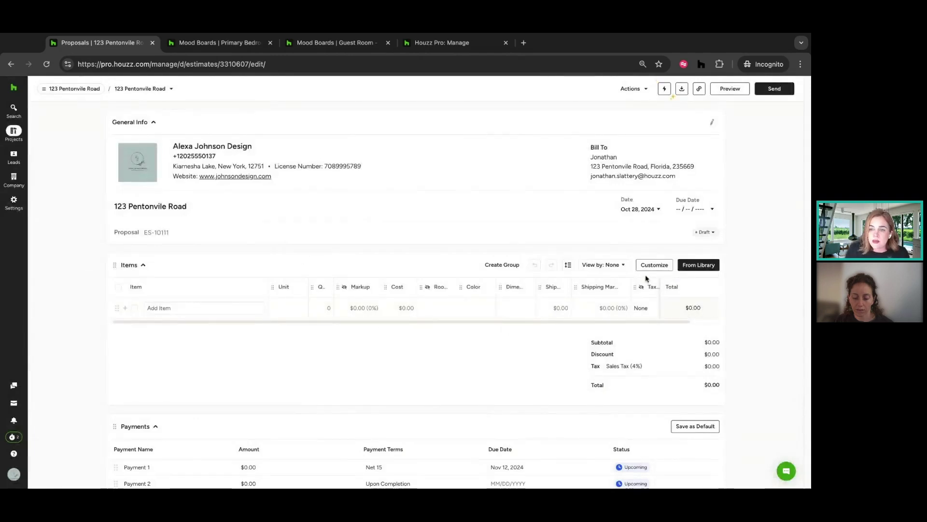
Add Custom Dining Chair, Tully vanity light, Puebla Greige Pebble tile and Signature Hardware from the library
{"action": "left_click", "coordinate": [711, 273]}
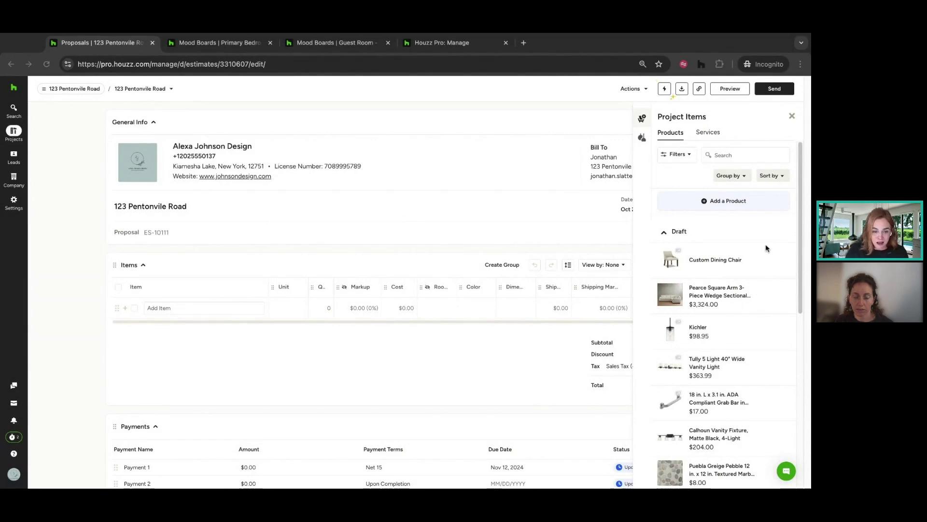
{"action": "left_click", "coordinate": [783, 231]}
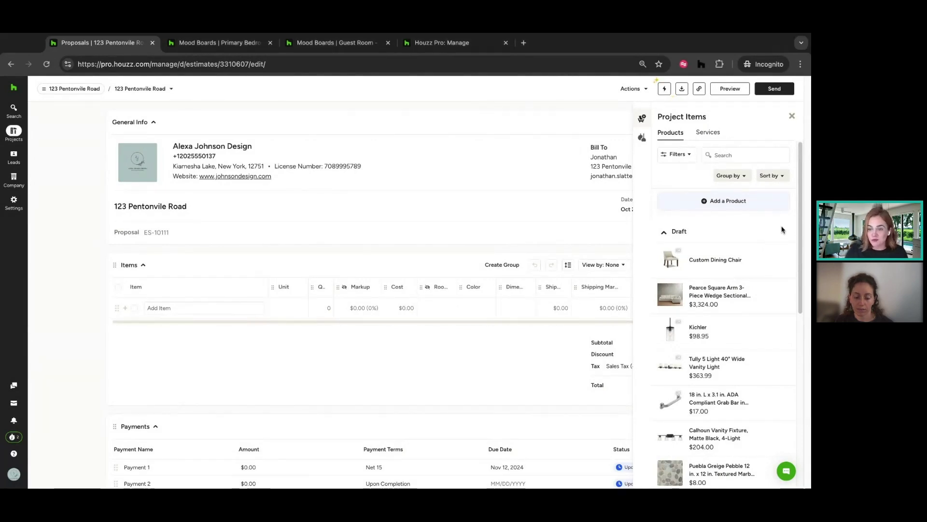
{"action": "left_click", "coordinate": [788, 260]}
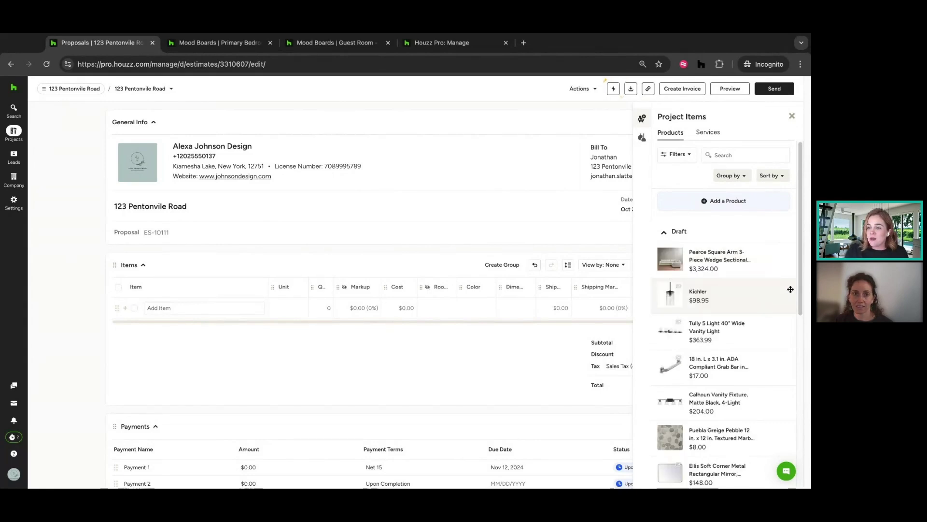
{"action": "left_click", "coordinate": [787, 332]}
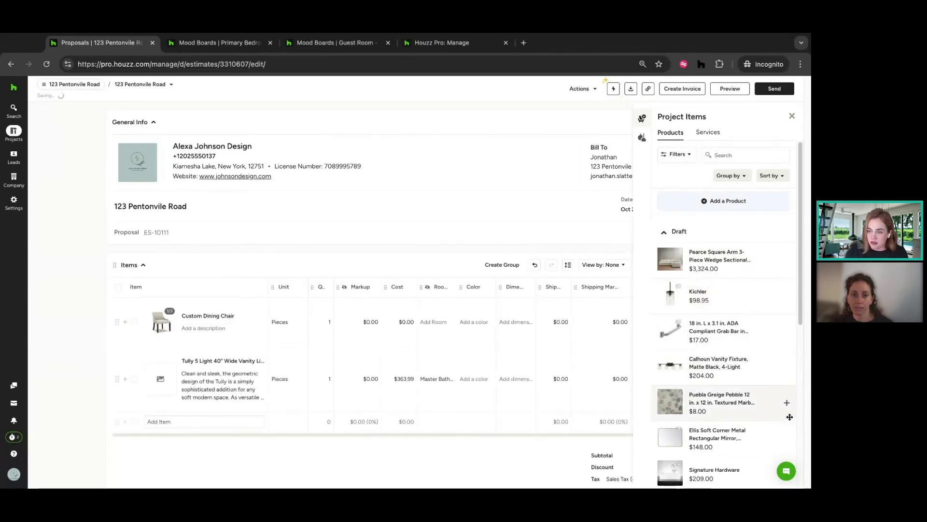
{"action": "left_click", "coordinate": [787, 402]}
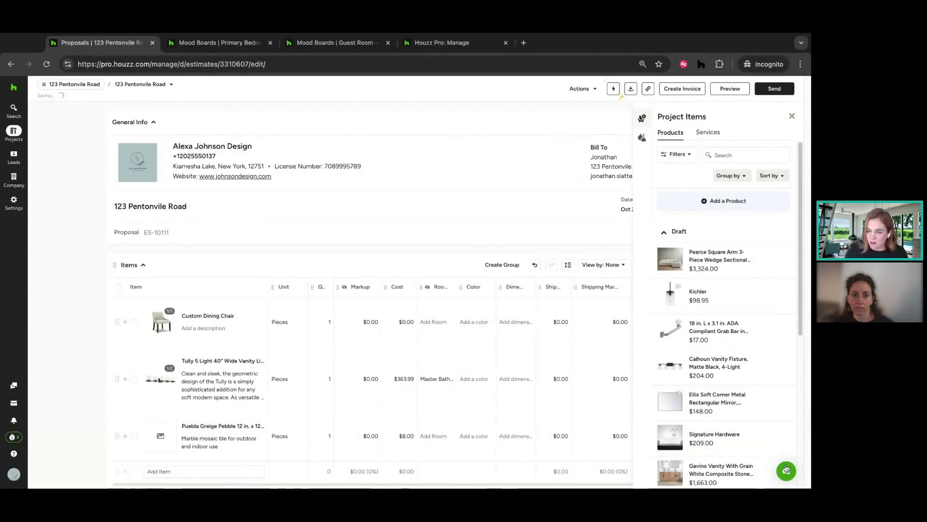
{"action": "left_click", "coordinate": [788, 439]}
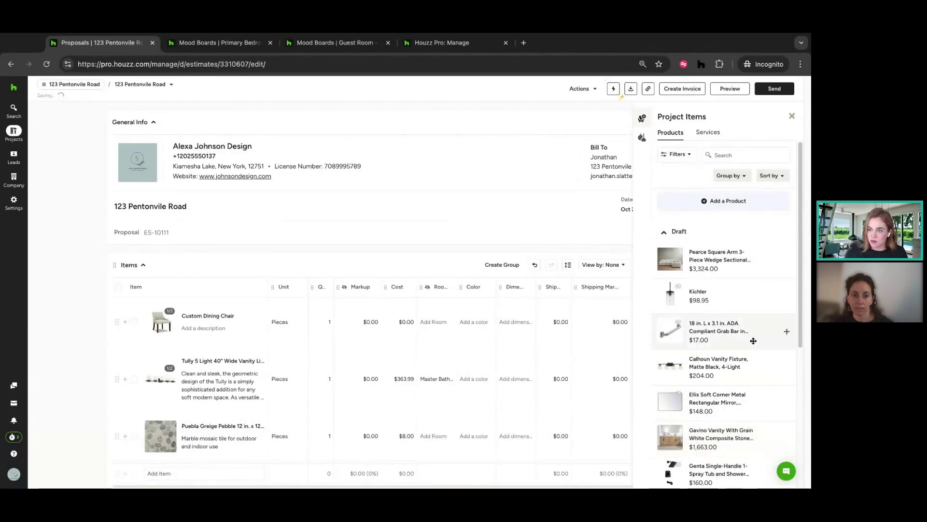
Browse the project's Services and the full product library, then close the panel
{"action": "scroll", "coordinate": [752, 338], "scroll_direction": "down", "scroll_amount": 5}
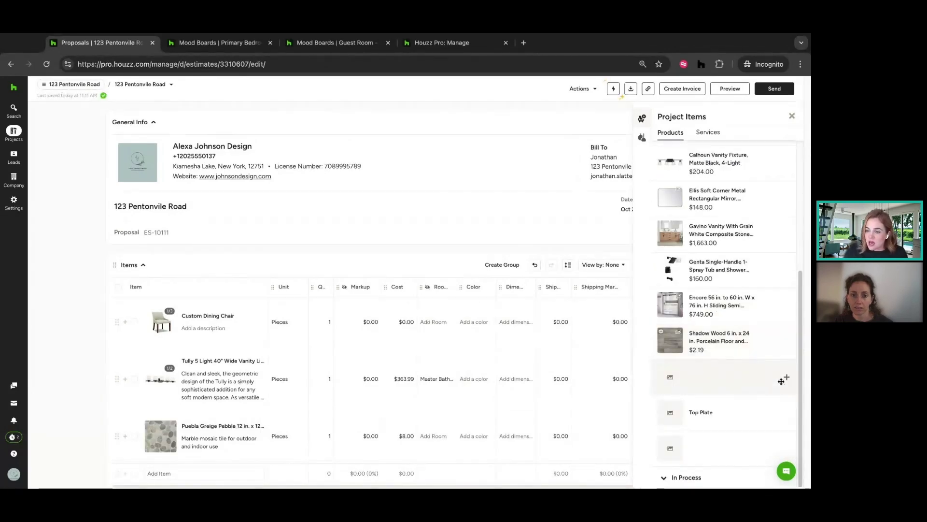
{"action": "left_click", "coordinate": [404, 217]}
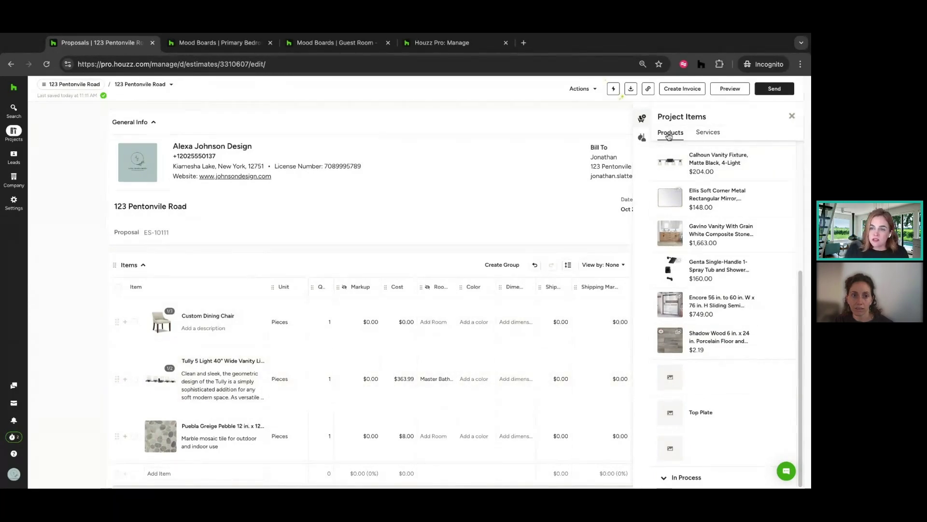
{"action": "left_click", "coordinate": [706, 134]}
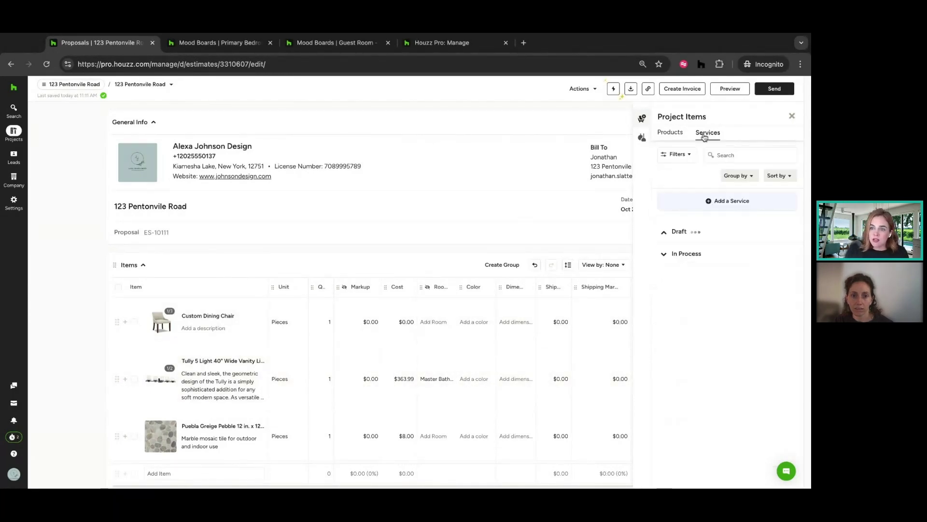
{"action": "left_click", "coordinate": [643, 141]}
{"action": "scroll", "coordinate": [708, 398], "scroll_direction": "down", "scroll_amount": 5}
{"action": "scroll", "coordinate": [708, 397], "scroll_direction": "down", "scroll_amount": 10}
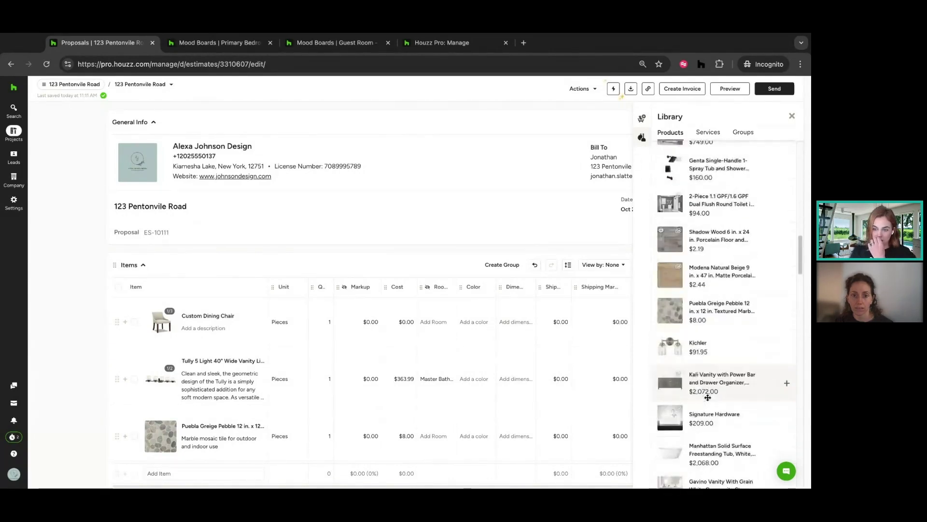
{"action": "scroll", "coordinate": [706, 393], "scroll_direction": "down", "scroll_amount": 10}
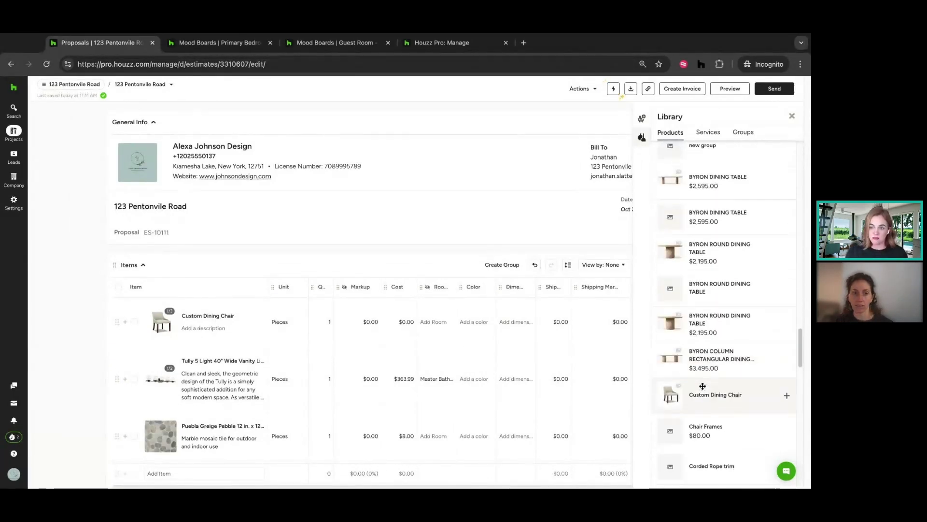
{"action": "left_click", "coordinate": [792, 116]}
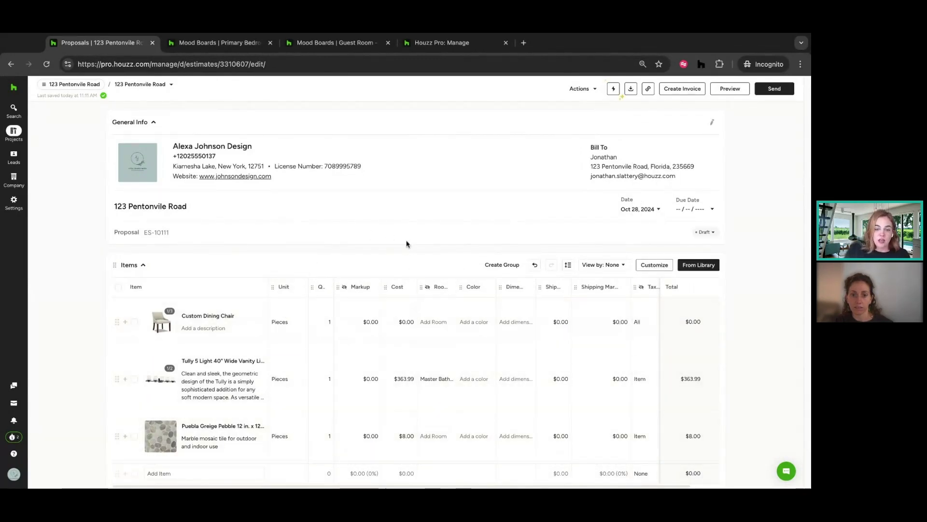
{"action": "scroll", "coordinate": [407, 243], "scroll_direction": "down", "scroll_amount": 3}
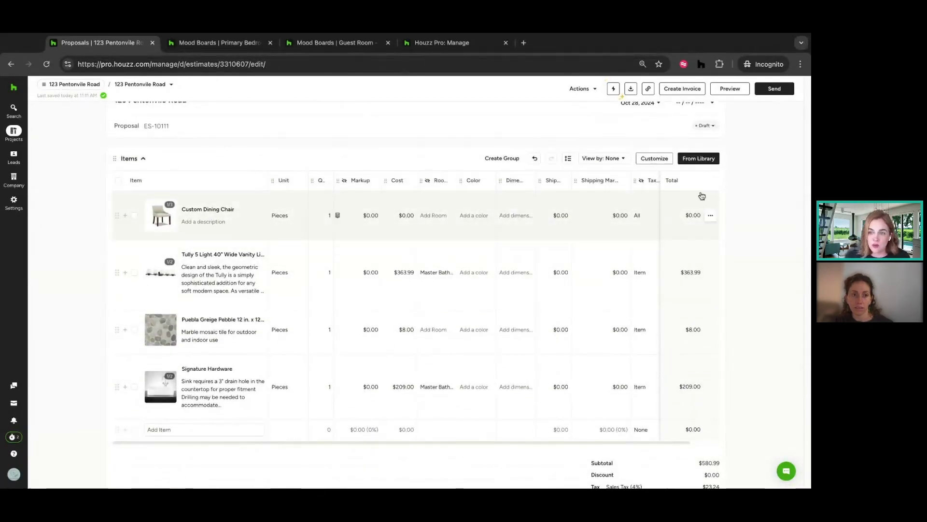
{"action": "left_click_drag", "start_coordinate": [117, 215], "coordinate": [116, 223]}
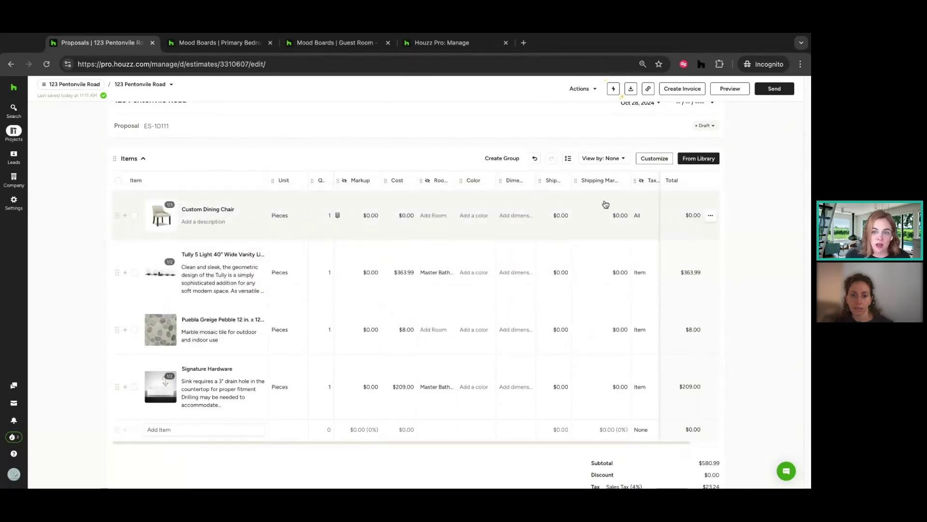
{"action": "mouse_move", "coordinate": [502, 180]}
{"action": "left_mouse_down"}
{"action": "mouse_move", "coordinate": [406, 181]}
{"action": "mouse_move", "coordinate": [505, 181]}
{"action": "left_mouse_up"}
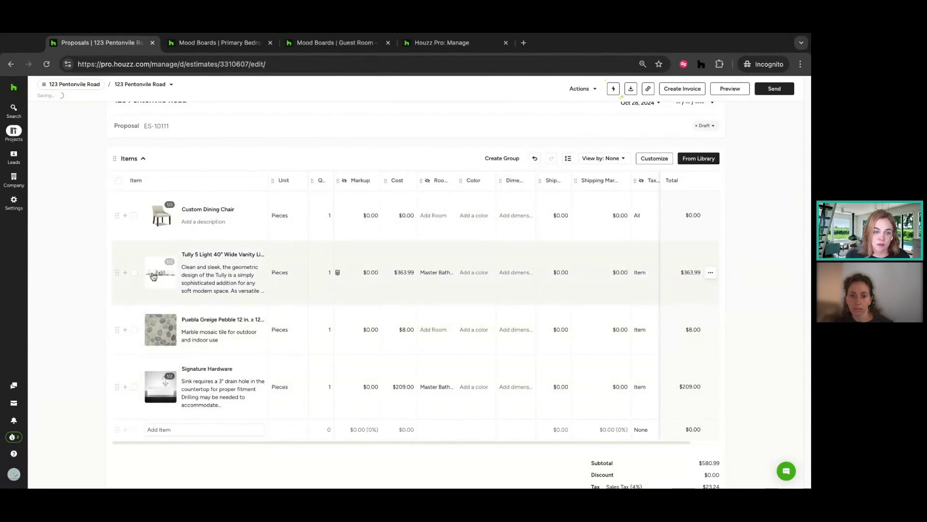
{"action": "left_click", "coordinate": [623, 182]}
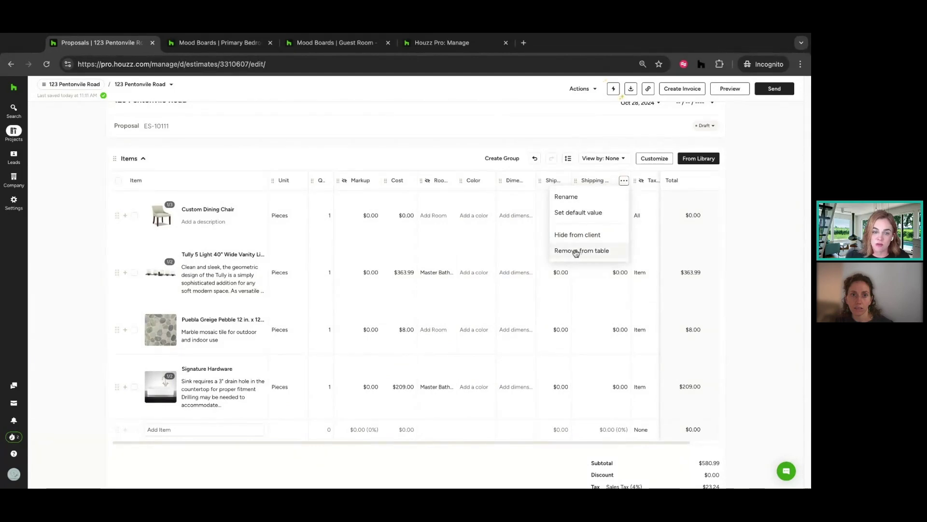
{"action": "left_click", "coordinate": [795, 295]}
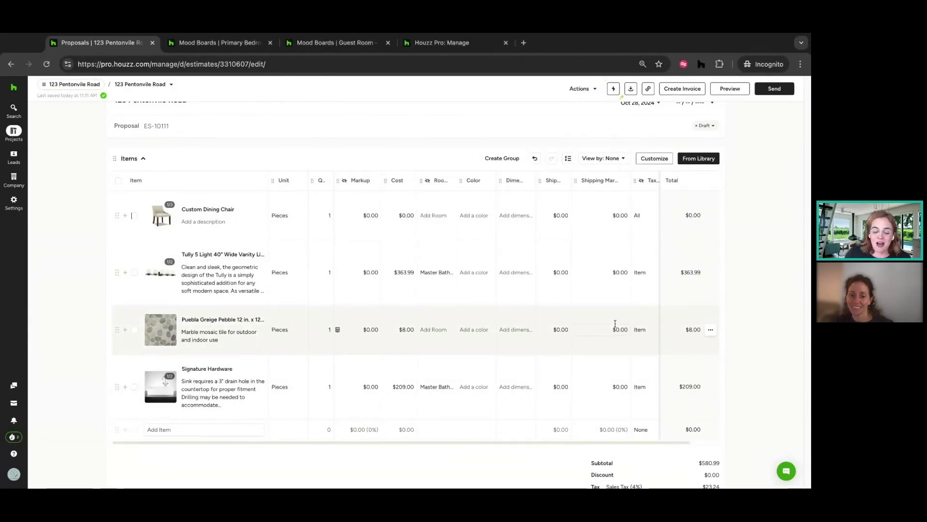
Add a third scheduled payment to split the $604.23 total into three $201.41 payments, names unchanged
{"action": "scroll", "coordinate": [461, 324], "scroll_direction": "down", "scroll_amount": 2}
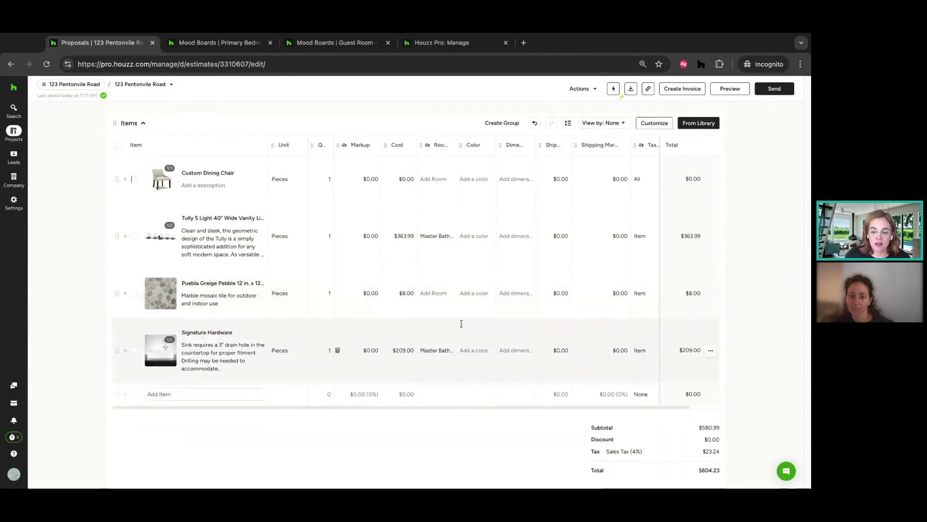
{"action": "scroll", "coordinate": [463, 327], "scroll_direction": "down", "scroll_amount": 4}
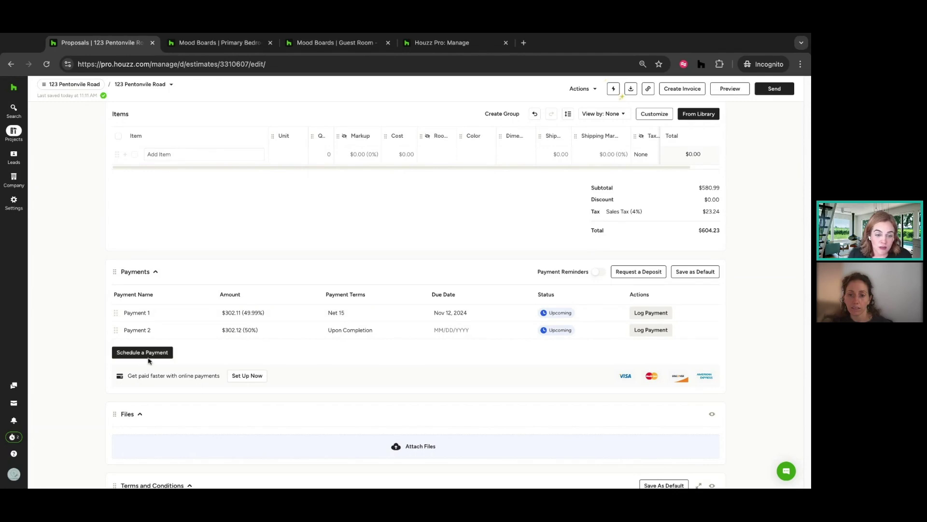
{"action": "left_click", "coordinate": [130, 354]}
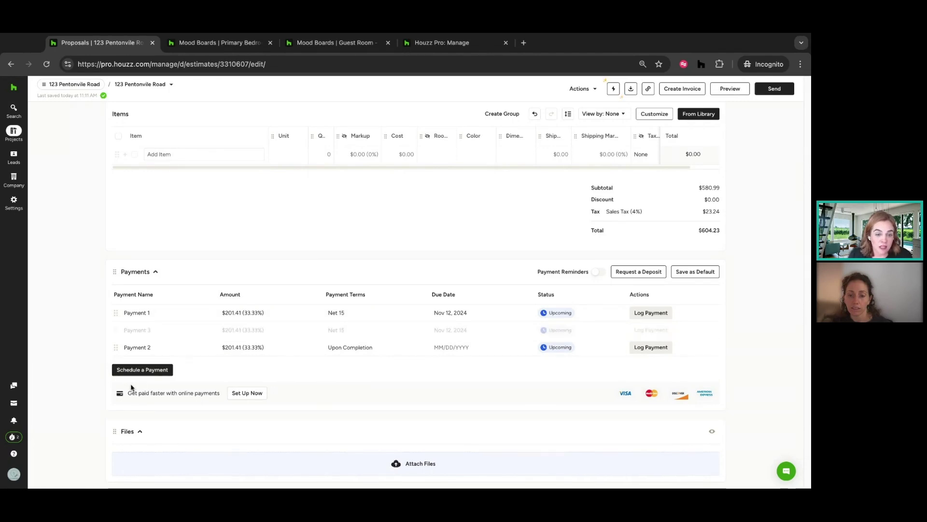
{"action": "left_click", "coordinate": [143, 312]}
{"action": "left_click", "coordinate": [126, 330]}
{"action": "left_click", "coordinate": [124, 347]}
{"action": "left_click", "coordinate": [115, 351]}
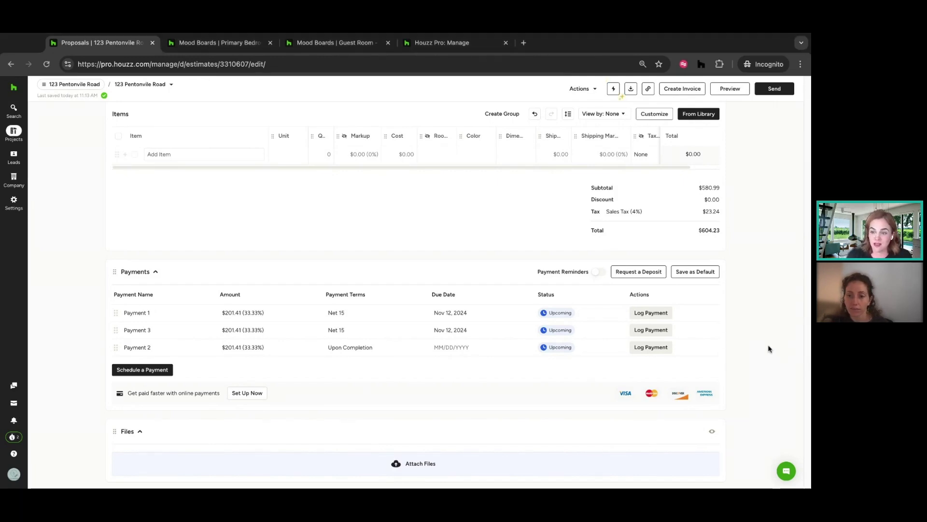
{"action": "scroll", "coordinate": [661, 373], "scroll_direction": "down", "scroll_amount": 2}
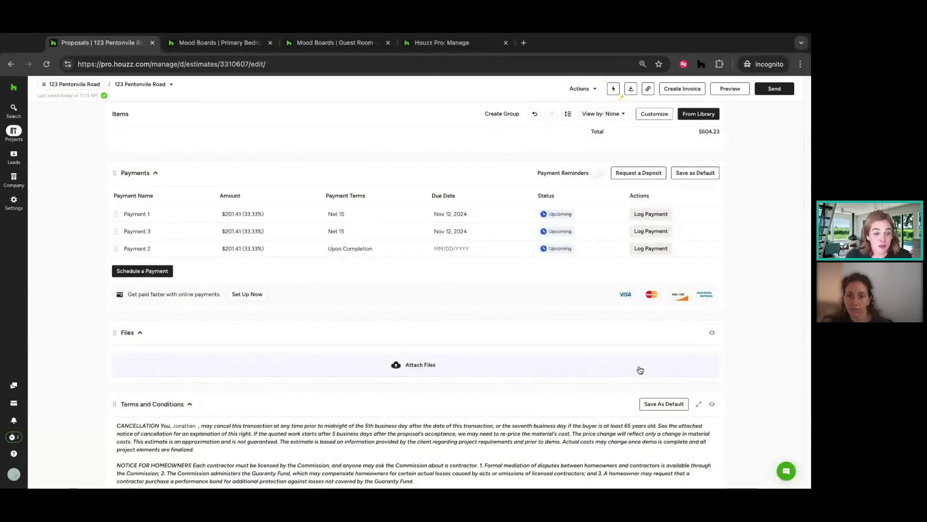
{"action": "scroll", "coordinate": [424, 339], "scroll_direction": "down", "scroll_amount": 1}
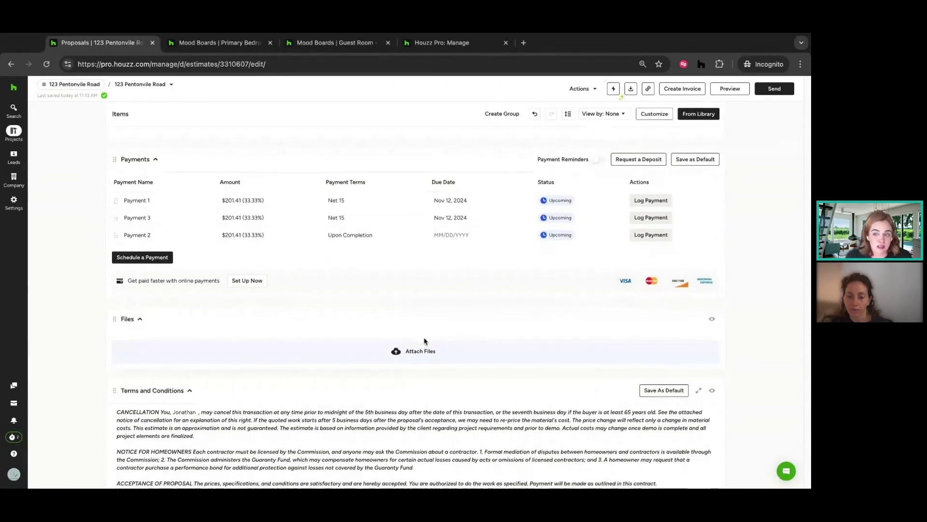
{"action": "left_click", "coordinate": [712, 321]}
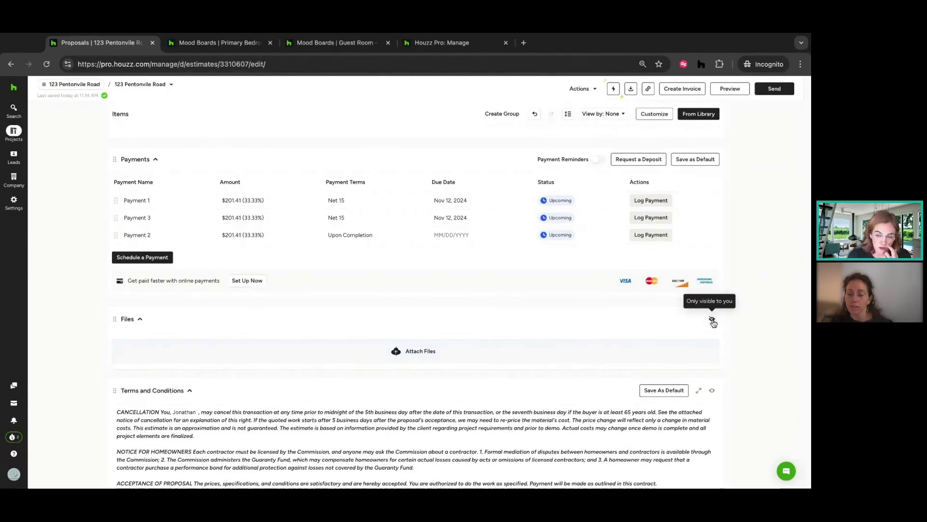
{"action": "left_click", "coordinate": [712, 320]}
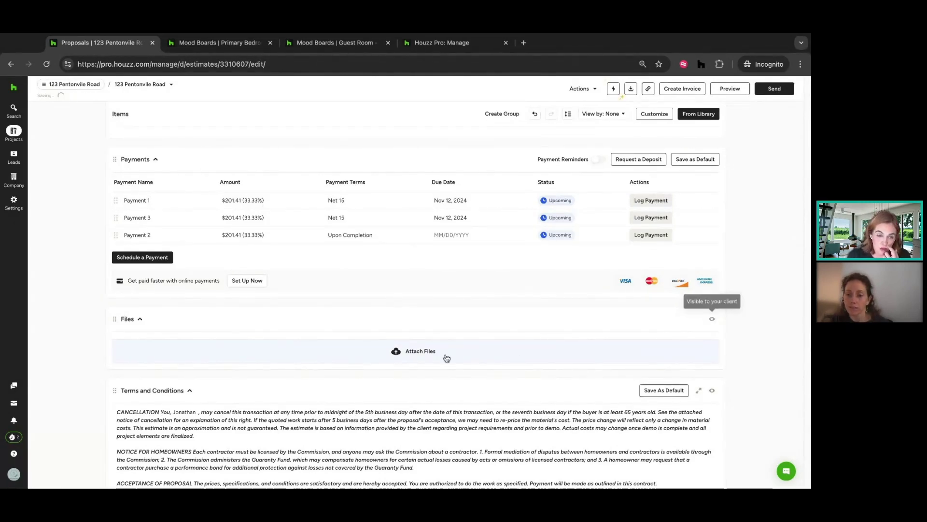
{"action": "left_click", "coordinate": [129, 319]}
{"action": "left_click", "coordinate": [430, 311]}
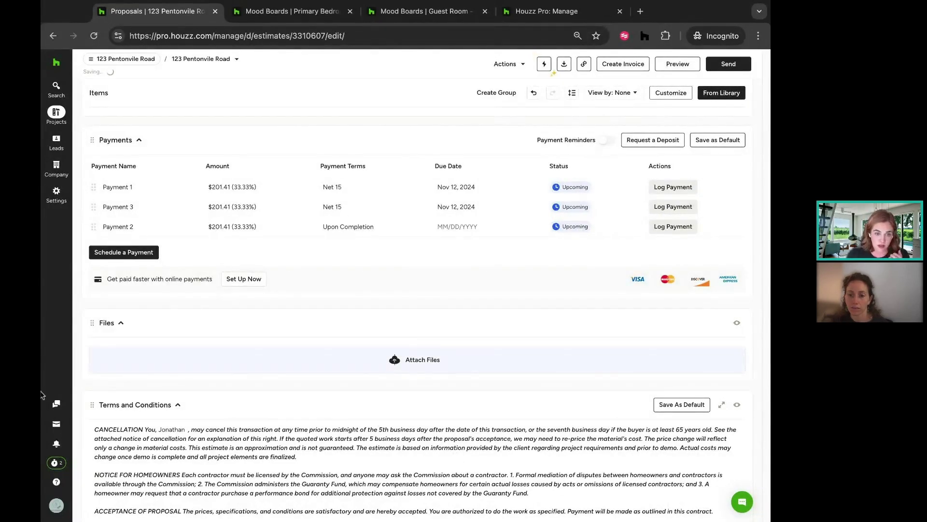
{"action": "scroll", "coordinate": [609, 444], "scroll_direction": "down", "scroll_amount": 1}
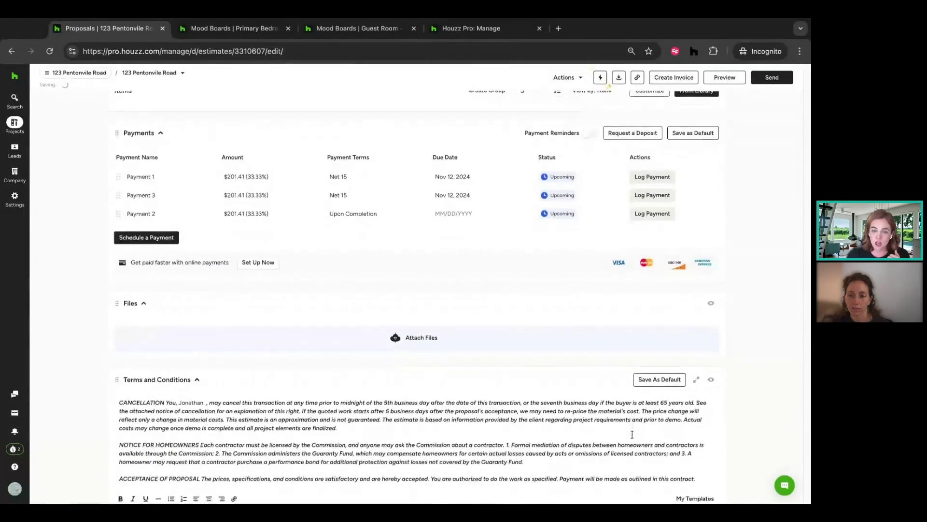
{"action": "scroll", "coordinate": [632, 435], "scroll_direction": "down", "scroll_amount": 3}
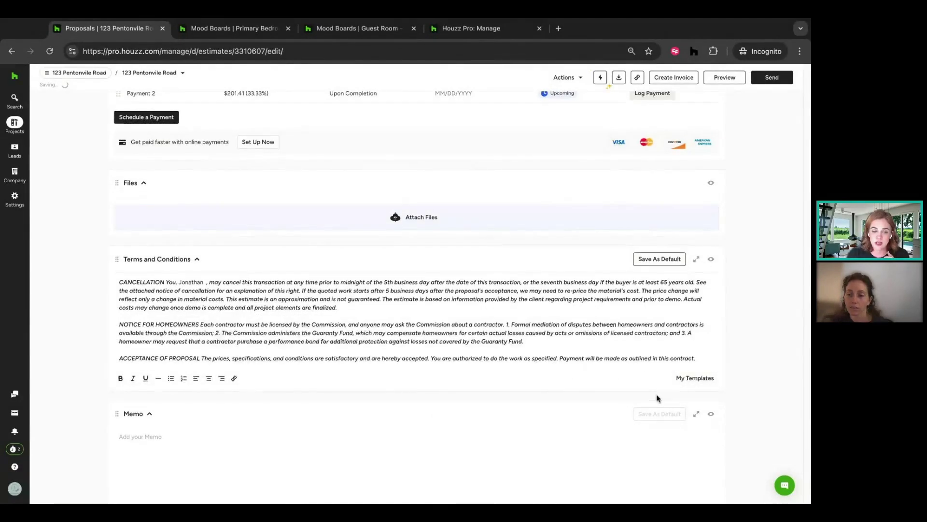
{"action": "scroll", "coordinate": [657, 396], "scroll_direction": "down", "scroll_amount": 2}
{"action": "scroll", "coordinate": [435, 341], "scroll_direction": "down", "scroll_amount": 2}
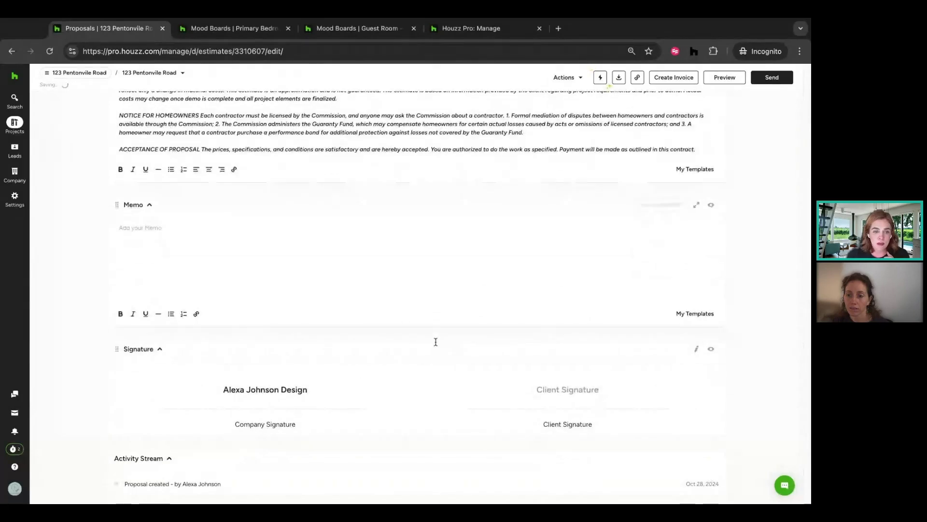
{"action": "left_click", "coordinate": [133, 205]}
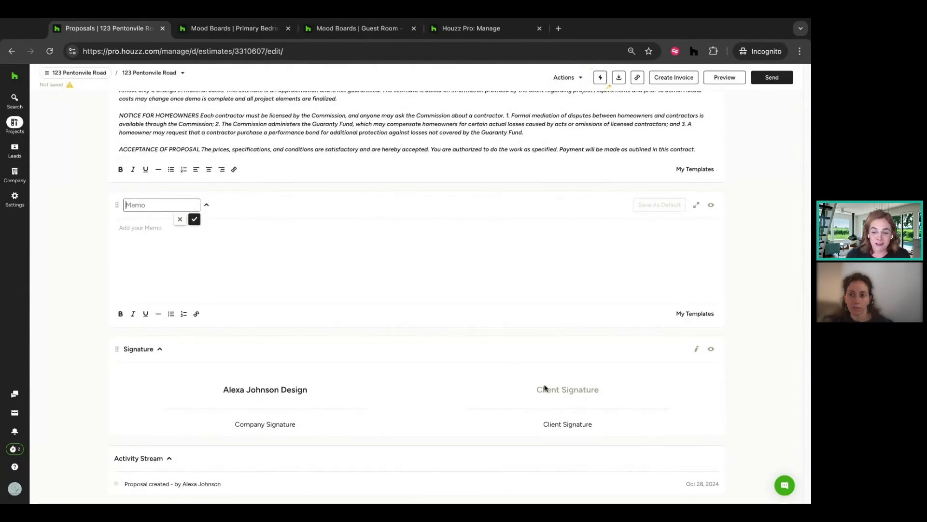
{"action": "left_click", "coordinate": [0, 259]}
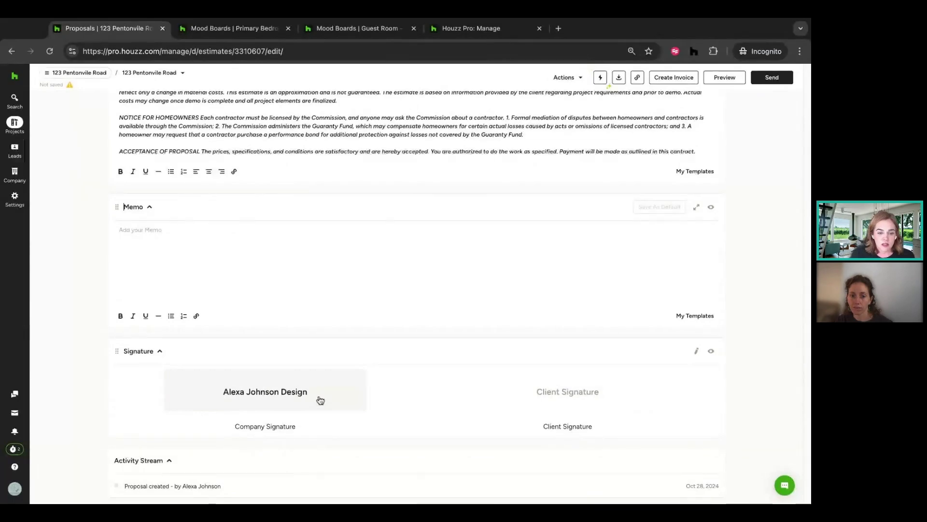
{"action": "scroll", "coordinate": [320, 400], "scroll_direction": "up", "scroll_amount": 1}
{"action": "scroll", "coordinate": [418, 298], "scroll_direction": "up", "scroll_amount": 20}
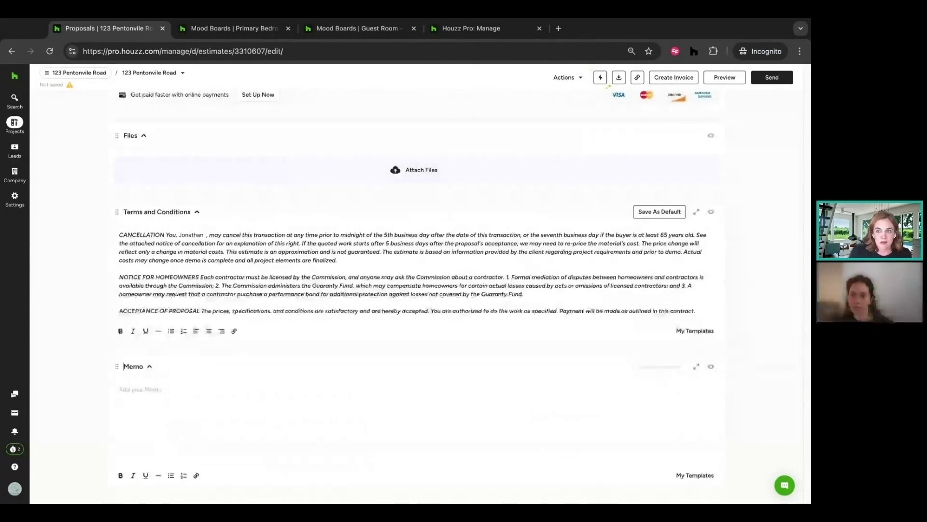
{"action": "scroll", "coordinate": [321, 415], "scroll_direction": "up", "scroll_amount": 2}
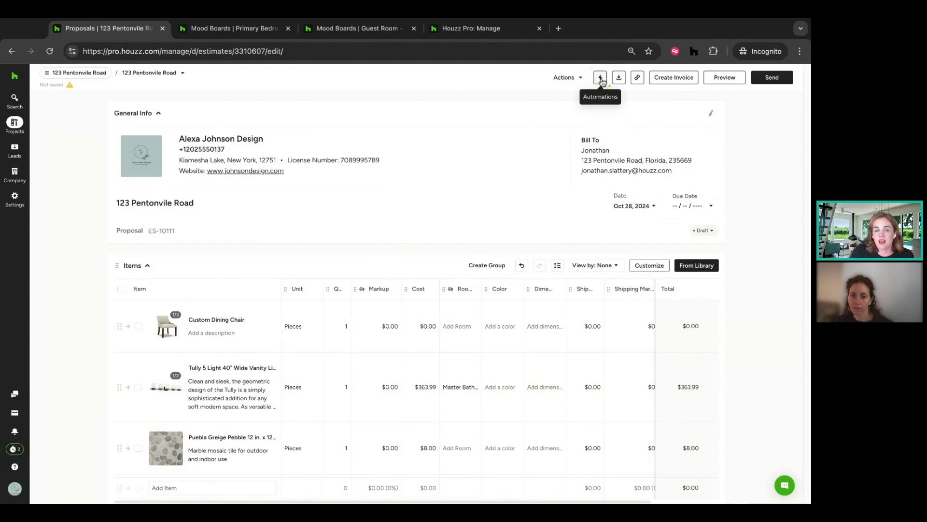
{"action": "left_click", "coordinate": [596, 115]}
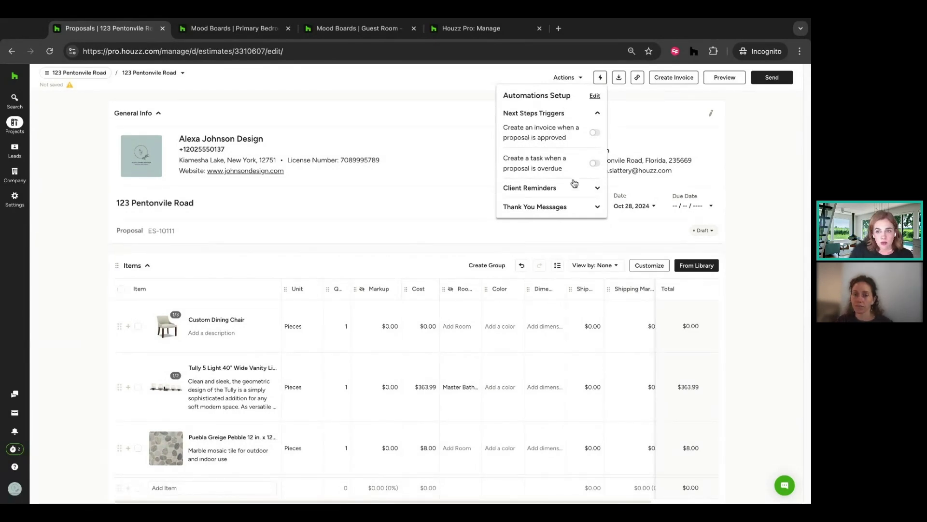
{"action": "left_click", "coordinate": [593, 207]}
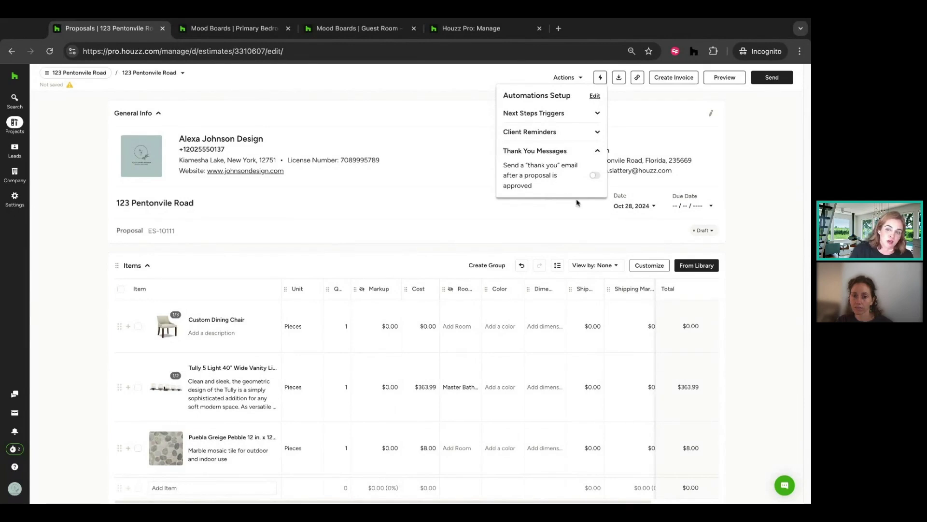
{"action": "left_click", "coordinate": [464, 137]}
{"action": "left_click", "coordinate": [549, 149]}
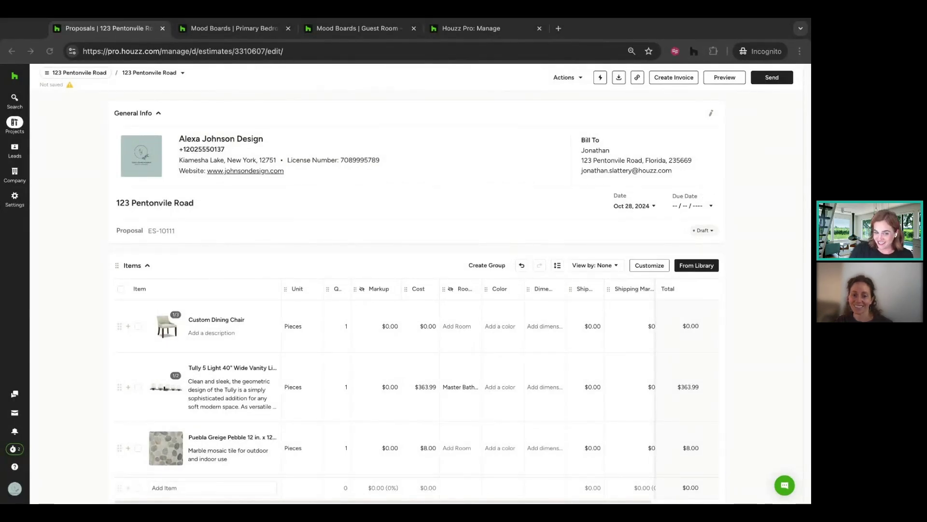
{"action": "left_click", "coordinate": [578, 83]}
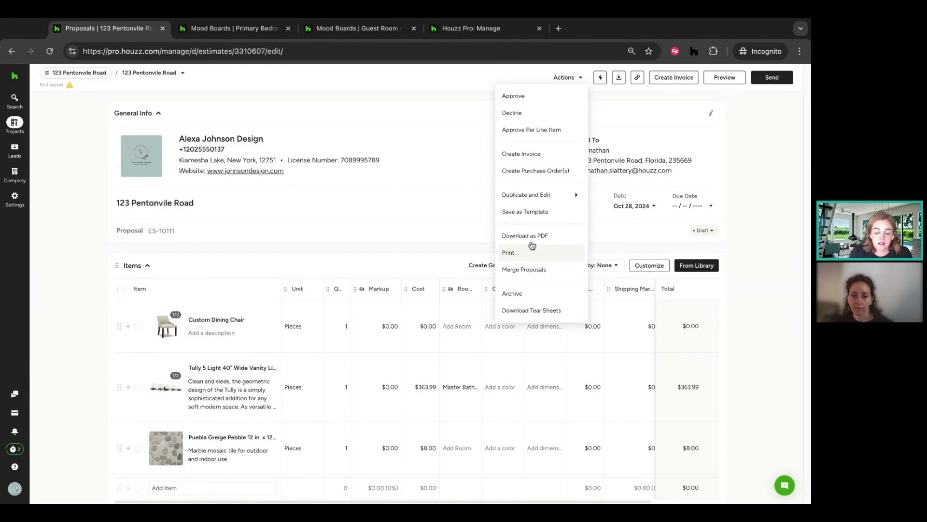
{"action": "left_click", "coordinate": [351, 257]}
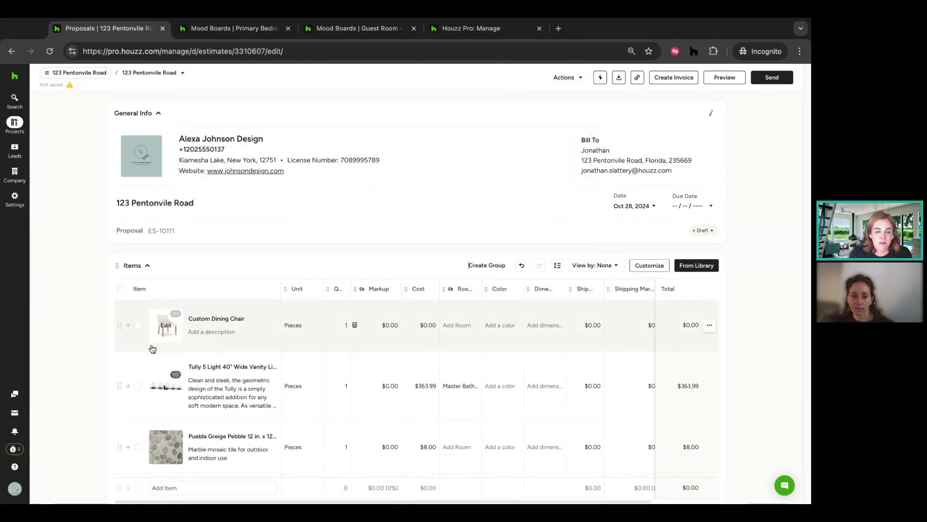
Select the Custom Dining Chair and Tully vanity light items, then open the 123 Pentonvile Road project
{"action": "left_click", "coordinate": [138, 326]}
{"action": "left_click", "coordinate": [139, 389]}
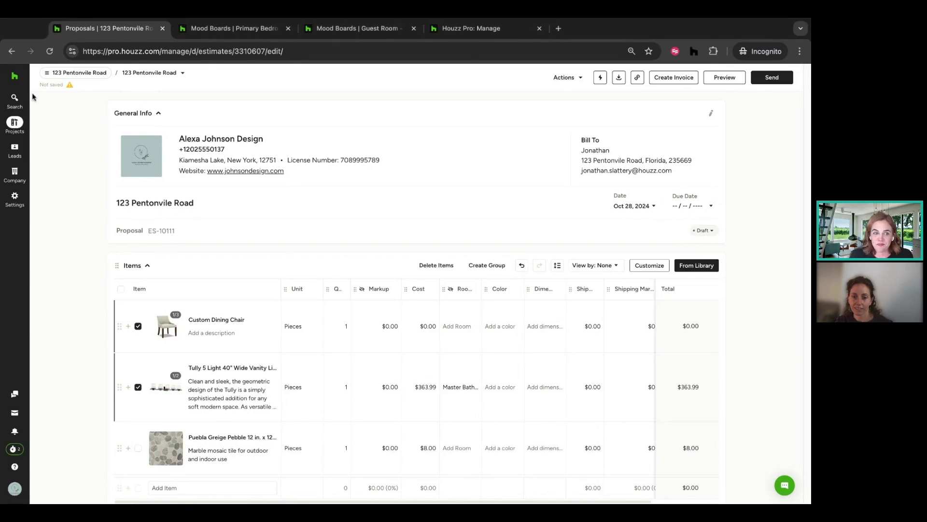
{"action": "mouse_move", "coordinate": [15, 126]}
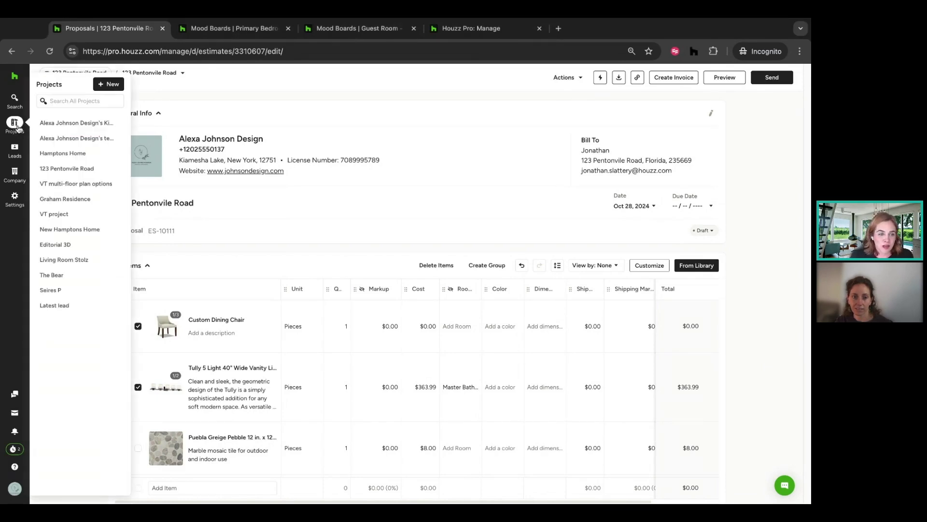
{"action": "left_click", "coordinate": [52, 169]}
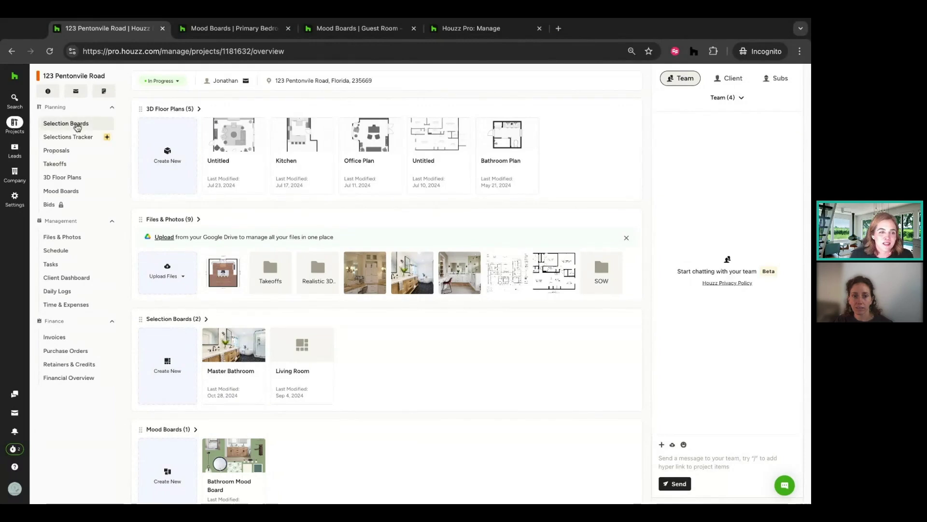
Show the project's Selection Boards under Planning, listing Living Room and Master Bathroom
{"action": "left_click", "coordinate": [78, 125]}
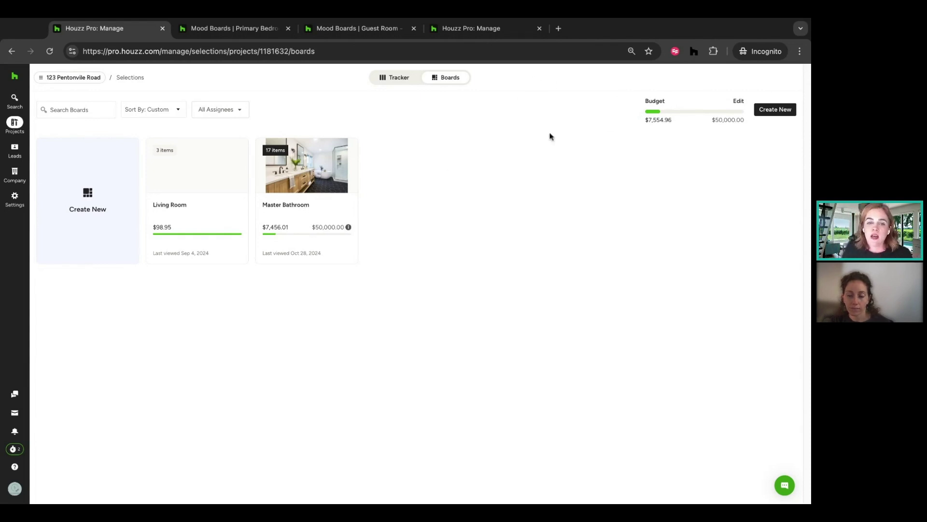
{"action": "left_click", "coordinate": [314, 167]}
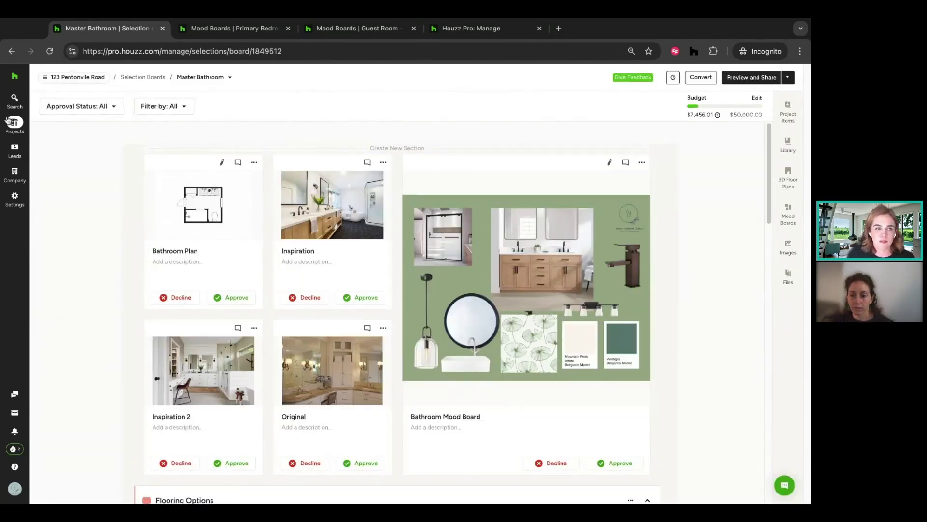
{"action": "mouse_move", "coordinate": [2, 124]}
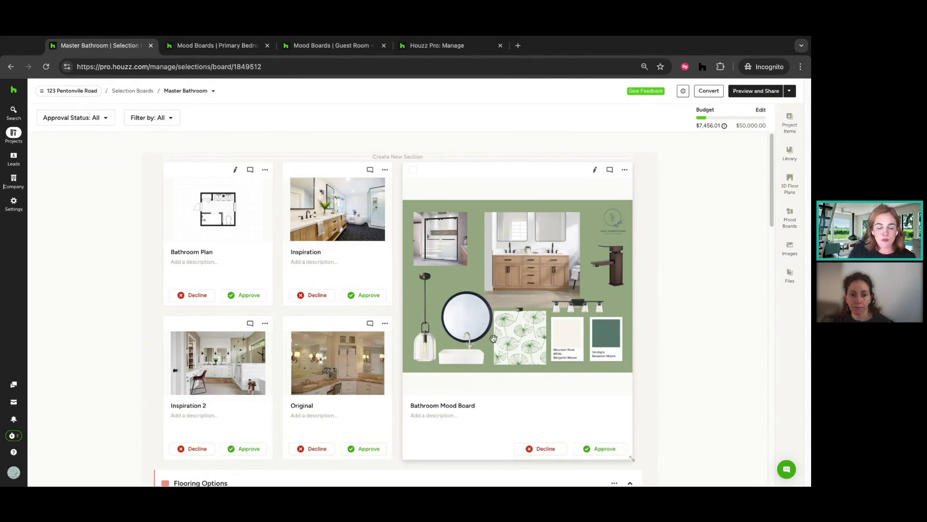
{"action": "scroll", "coordinate": [315, 327], "scroll_direction": "down", "scroll_amount": 5}
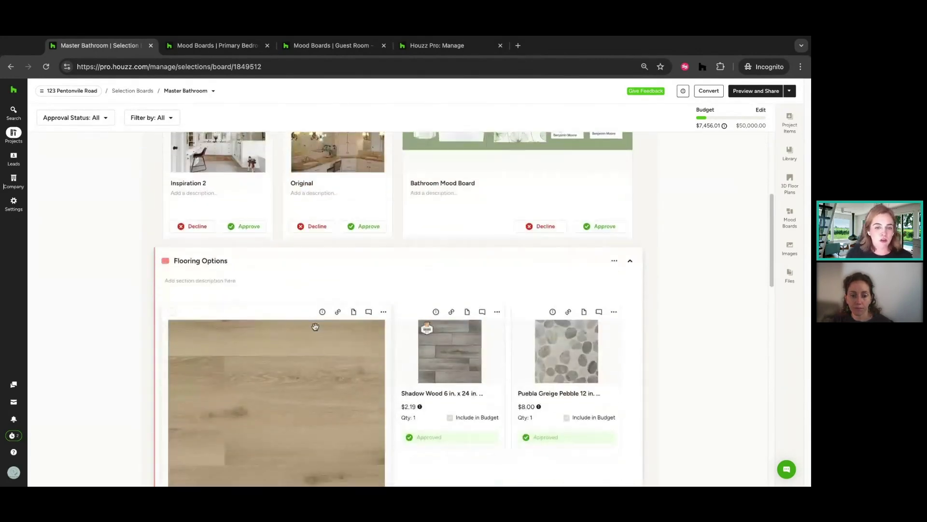
{"action": "scroll", "coordinate": [315, 327], "scroll_direction": "up", "scroll_amount": 3}
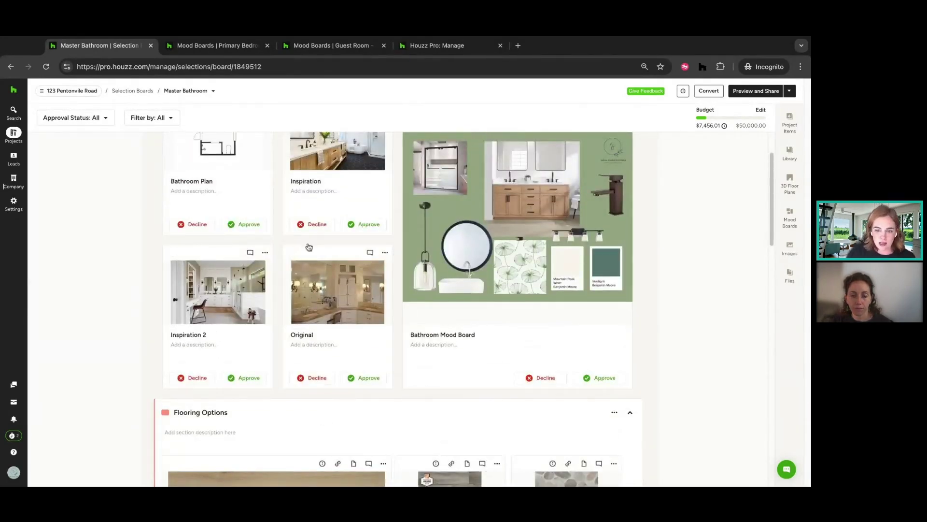
{"action": "scroll", "coordinate": [418, 363], "scroll_direction": "down", "scroll_amount": 3}
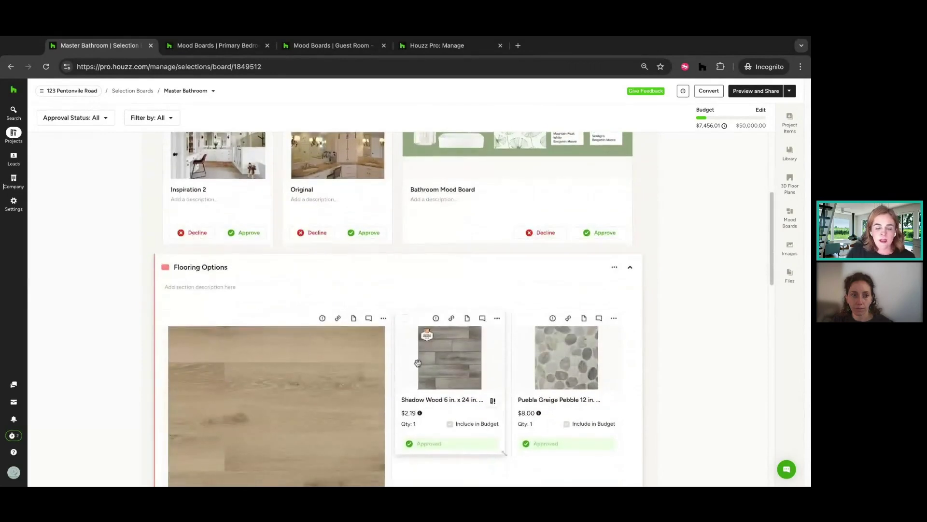
{"action": "scroll", "coordinate": [418, 362], "scroll_direction": "down", "scroll_amount": 2}
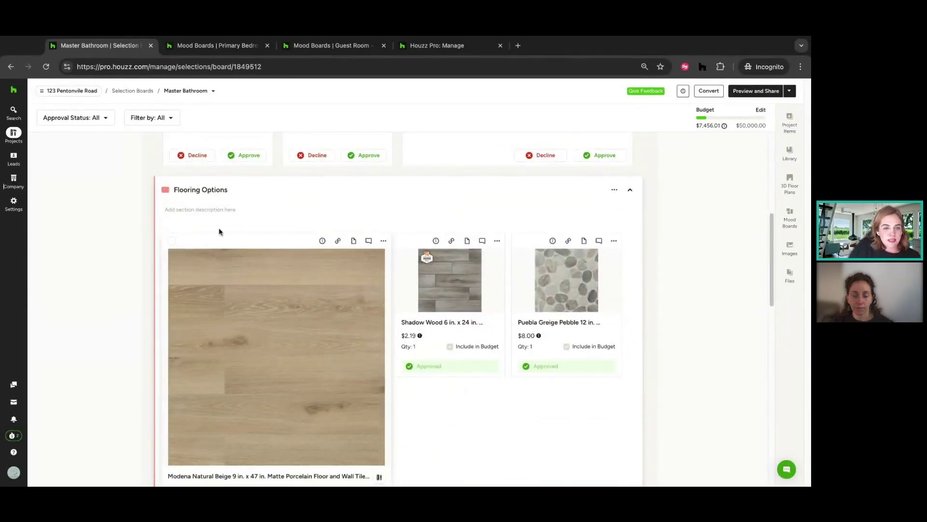
{"action": "mouse_move", "coordinate": [398, 175]}
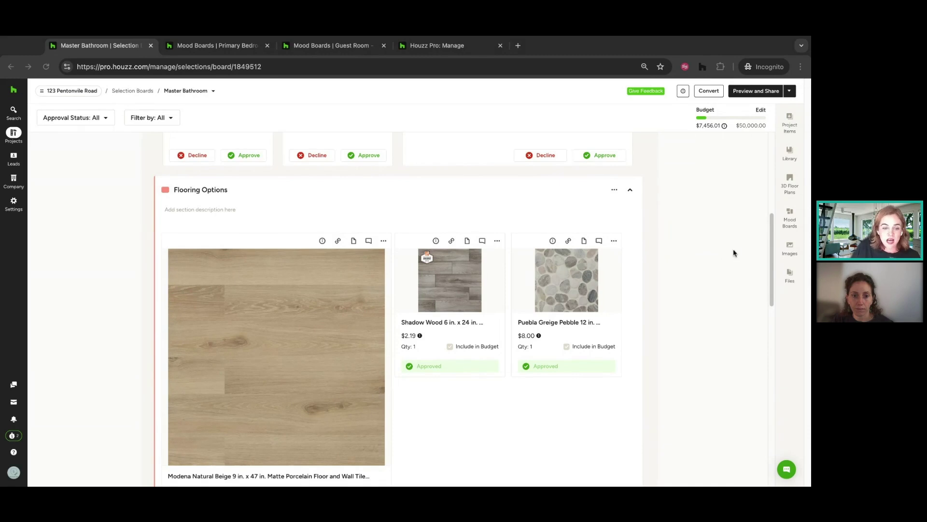
{"action": "mouse_move", "coordinate": [312, 241]}
{"action": "scroll", "coordinate": [553, 320], "scroll_direction": "down", "scroll_amount": 3}
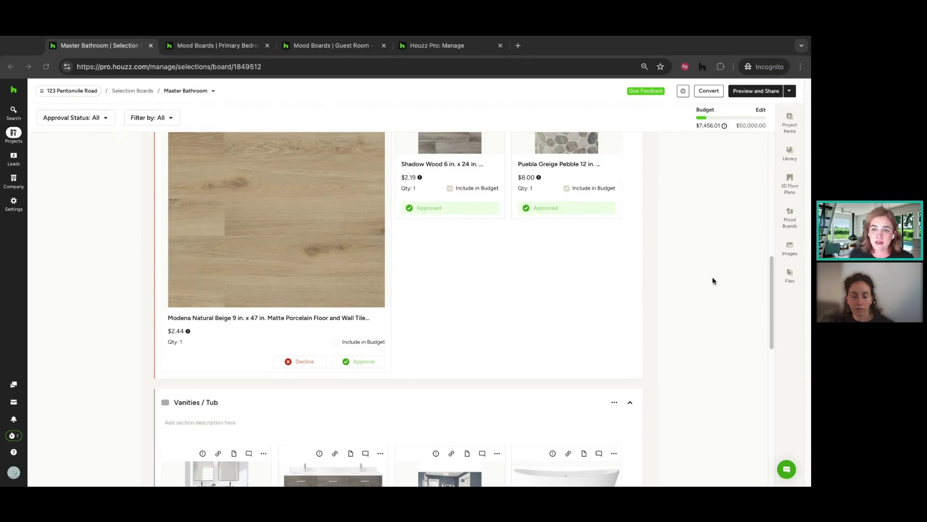
{"action": "left_click", "coordinate": [305, 364]}
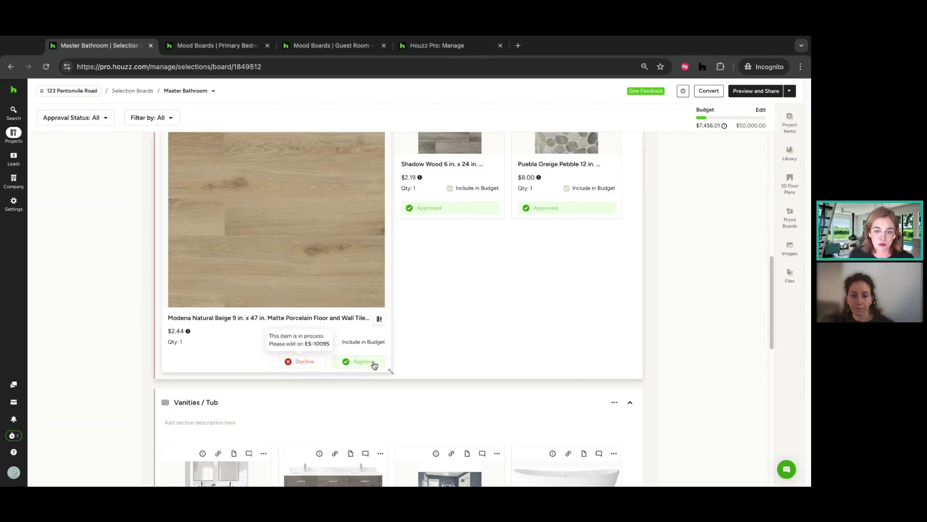
{"action": "scroll", "coordinate": [438, 337], "scroll_direction": "up", "scroll_amount": 3}
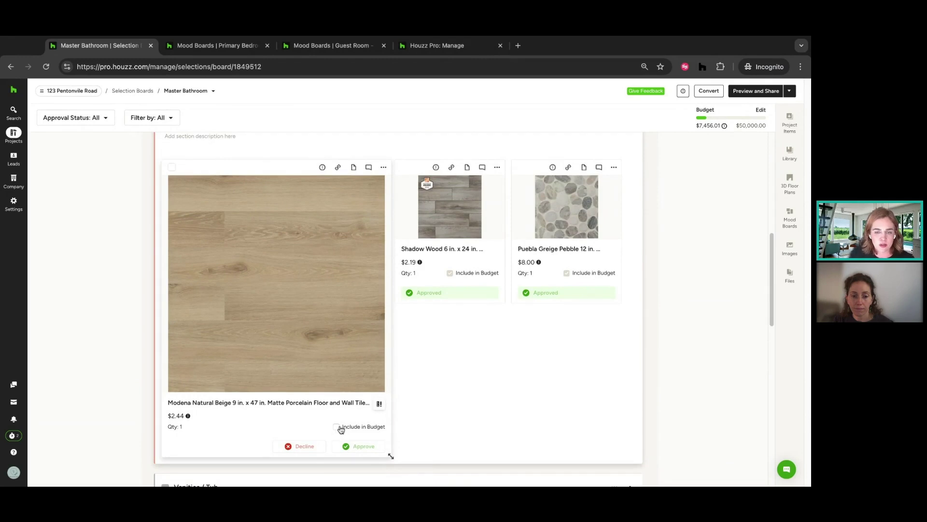
{"action": "scroll", "coordinate": [341, 429], "scroll_direction": "up", "scroll_amount": 4}
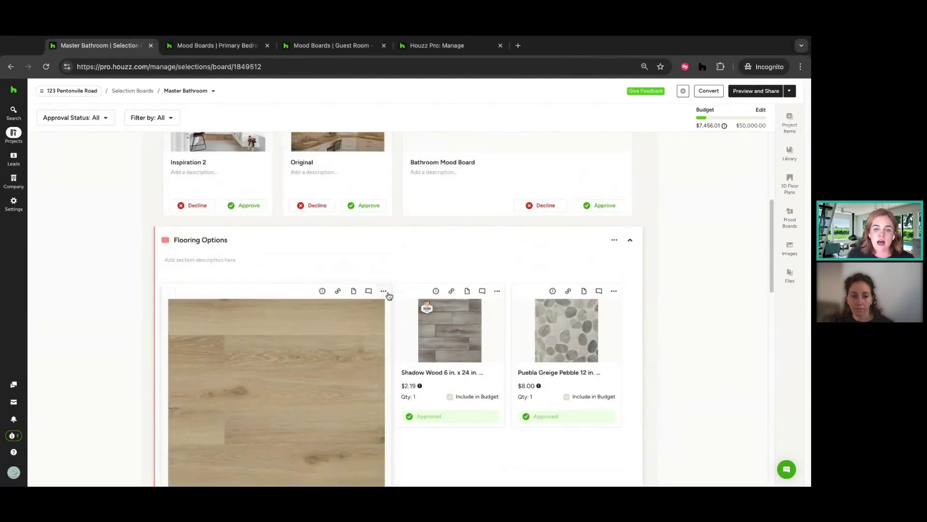
{"action": "left_click", "coordinate": [369, 291]}
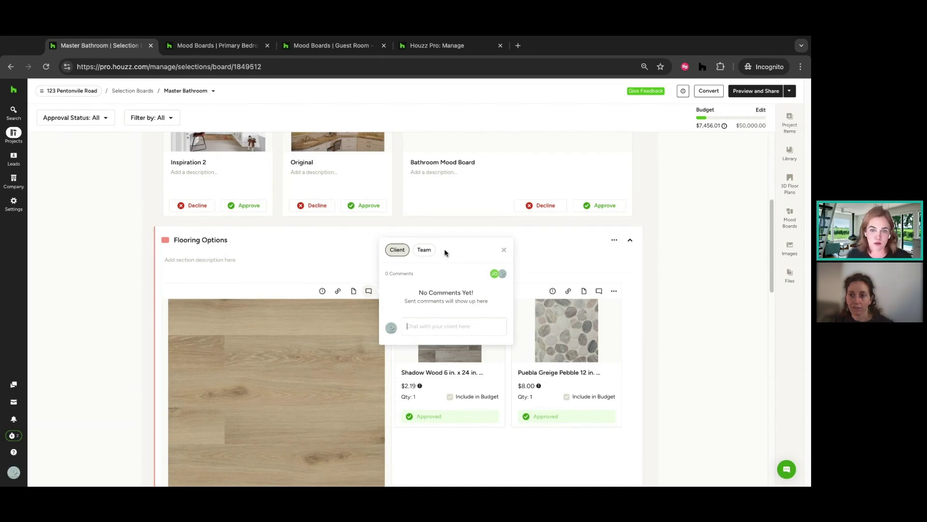
{"action": "left_click", "coordinate": [424, 249]}
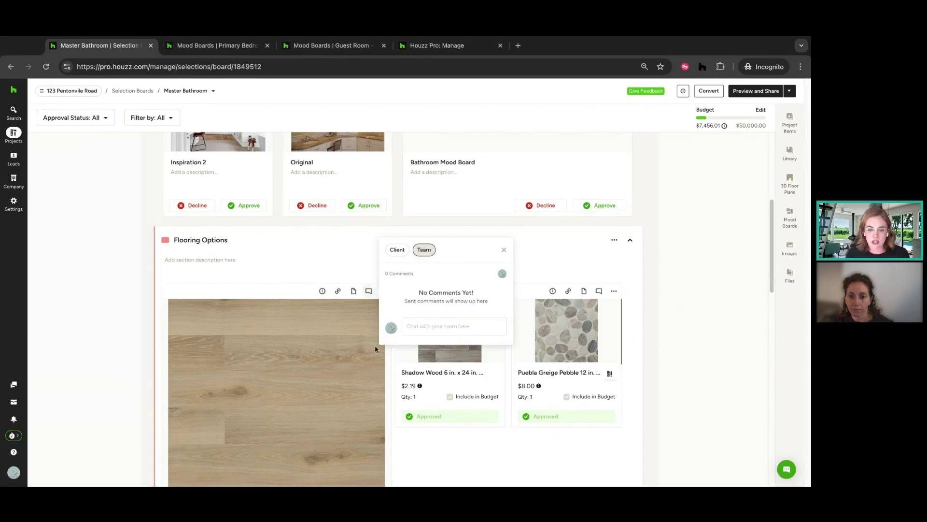
{"action": "left_click", "coordinate": [504, 250]}
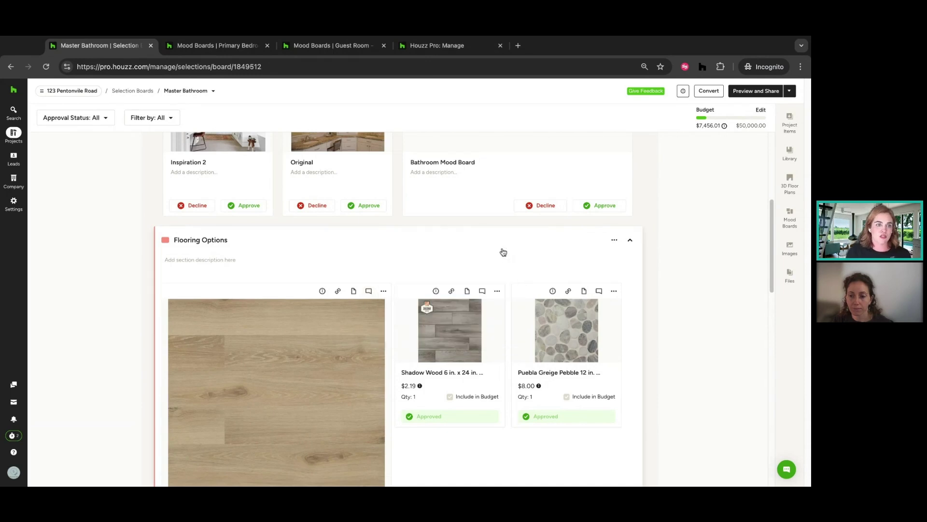
{"action": "scroll", "coordinate": [496, 288], "scroll_direction": "down", "scroll_amount": 5}
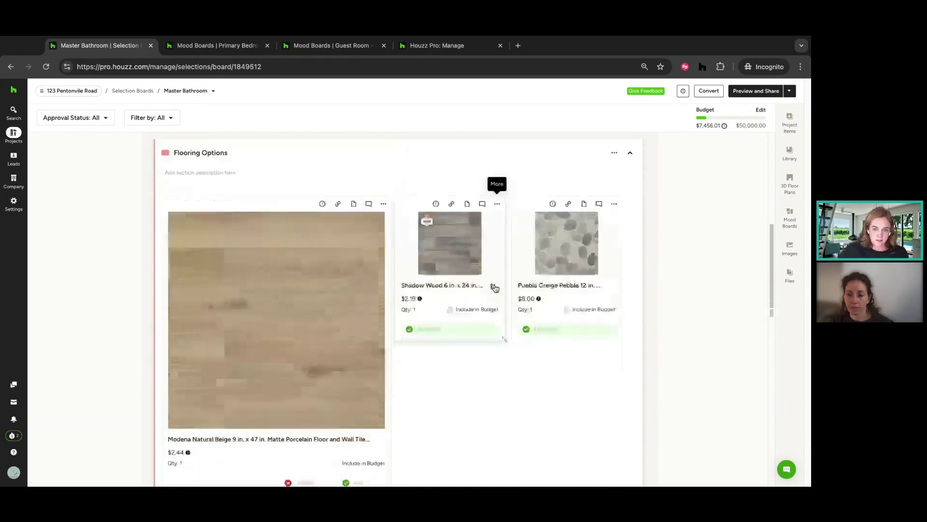
{"action": "scroll", "coordinate": [496, 288], "scroll_direction": "down", "scroll_amount": 2}
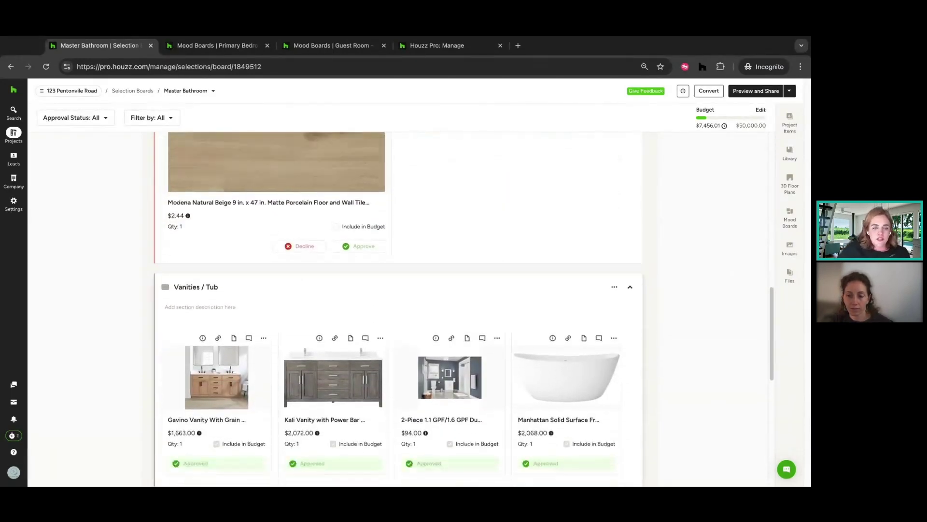
{"action": "scroll", "coordinate": [496, 289], "scroll_direction": "down", "scroll_amount": 7}
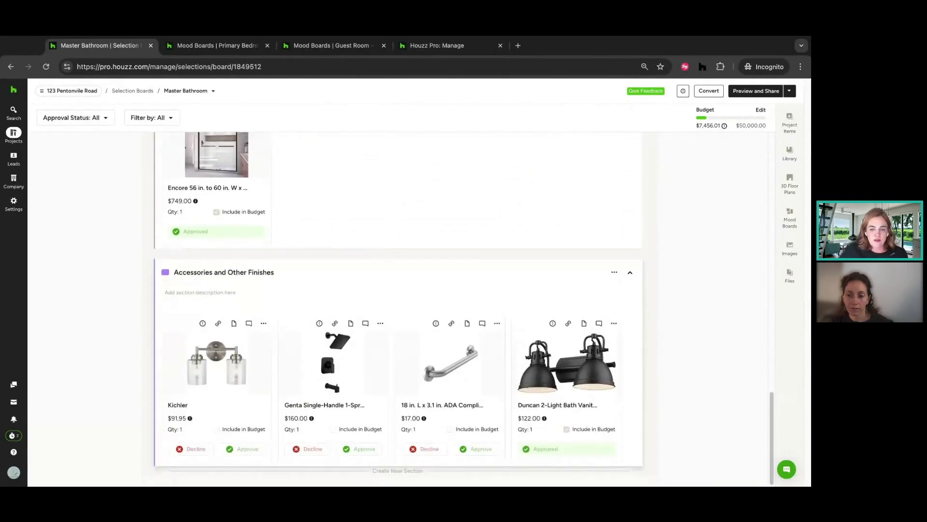
{"action": "scroll", "coordinate": [505, 253], "scroll_direction": "up", "scroll_amount": 4}
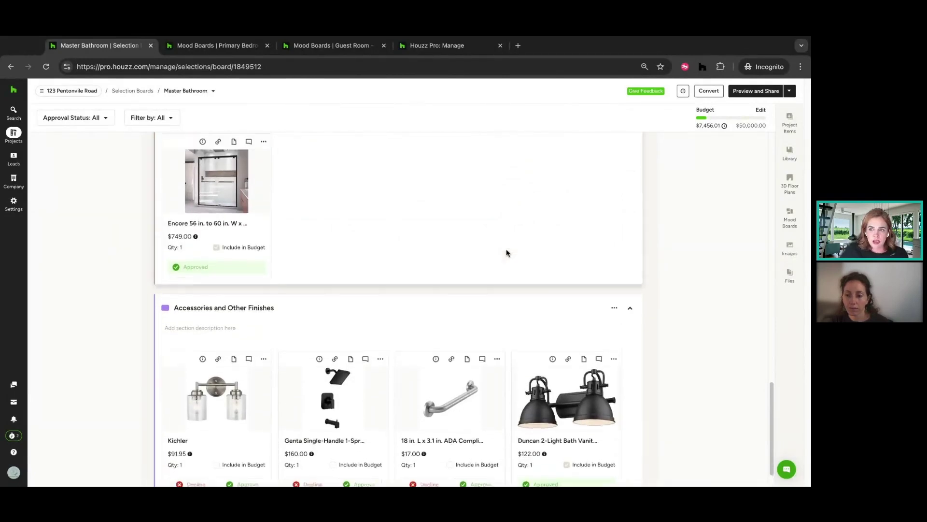
{"action": "left_click", "coordinate": [768, 92]}
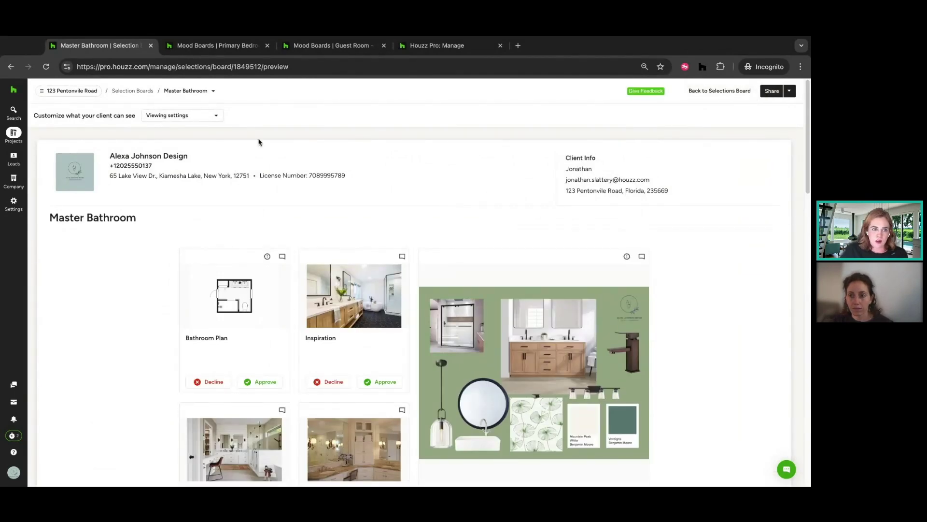
{"action": "left_click", "coordinate": [216, 117]}
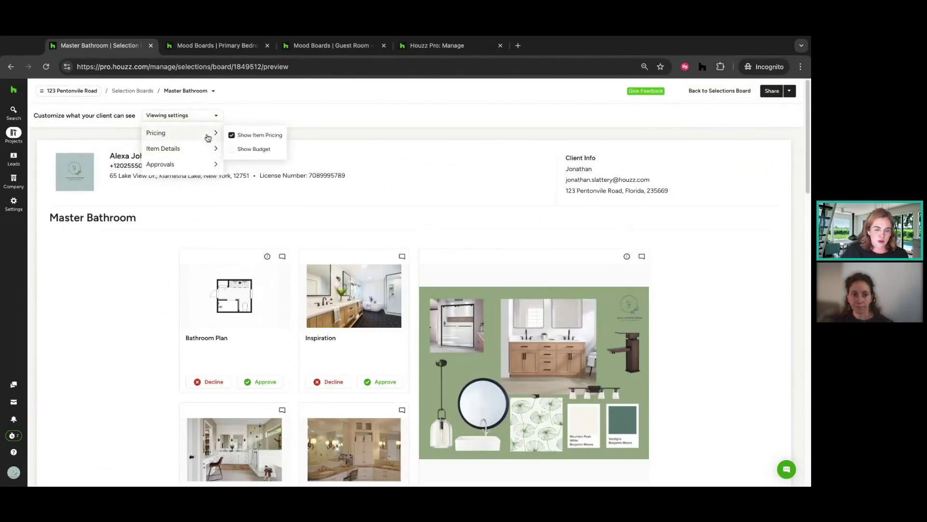
{"action": "mouse_move", "coordinate": [207, 150]}
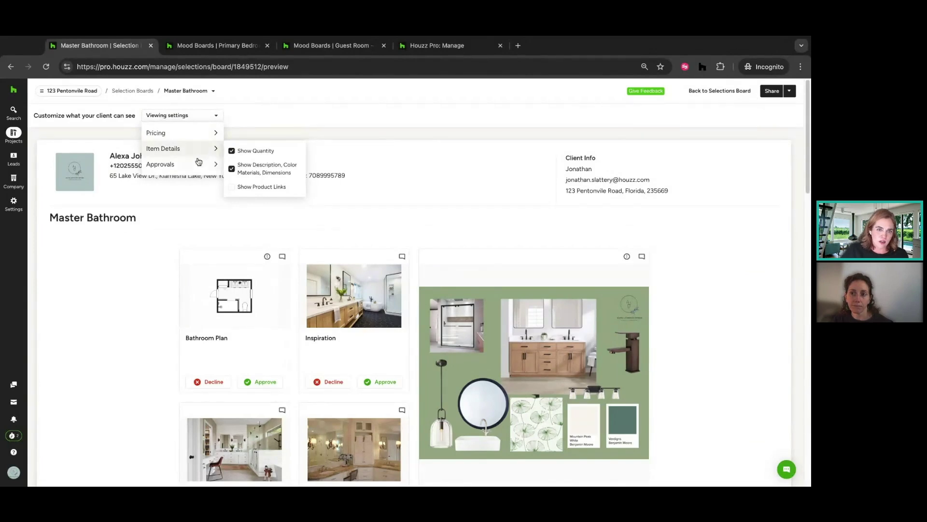
{"action": "mouse_move", "coordinate": [198, 165]}
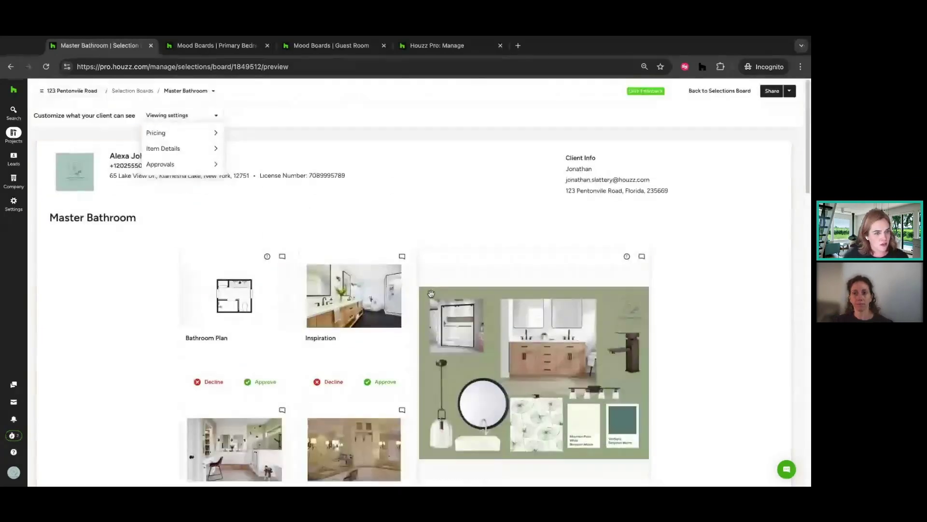
{"action": "left_click", "coordinate": [722, 92]}
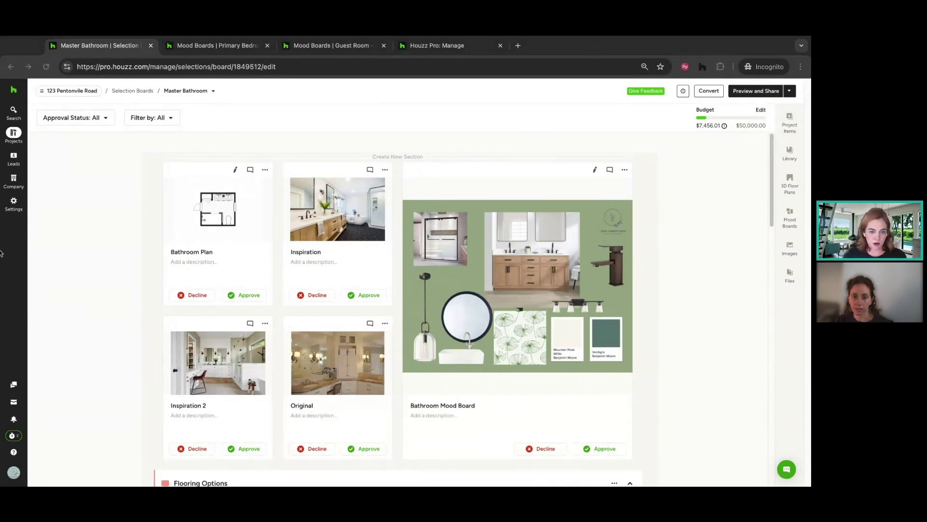
{"action": "left_click", "coordinate": [709, 93]}
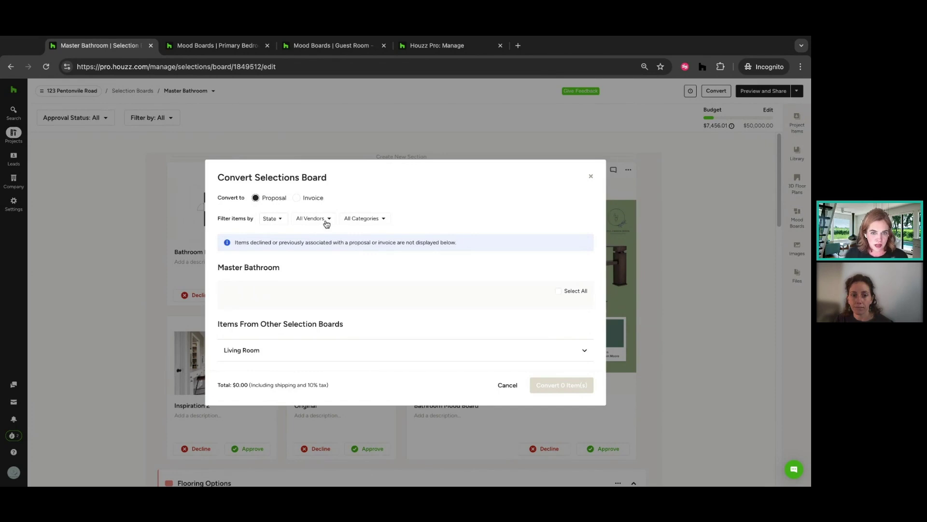
{"action": "left_click", "coordinate": [591, 178]}
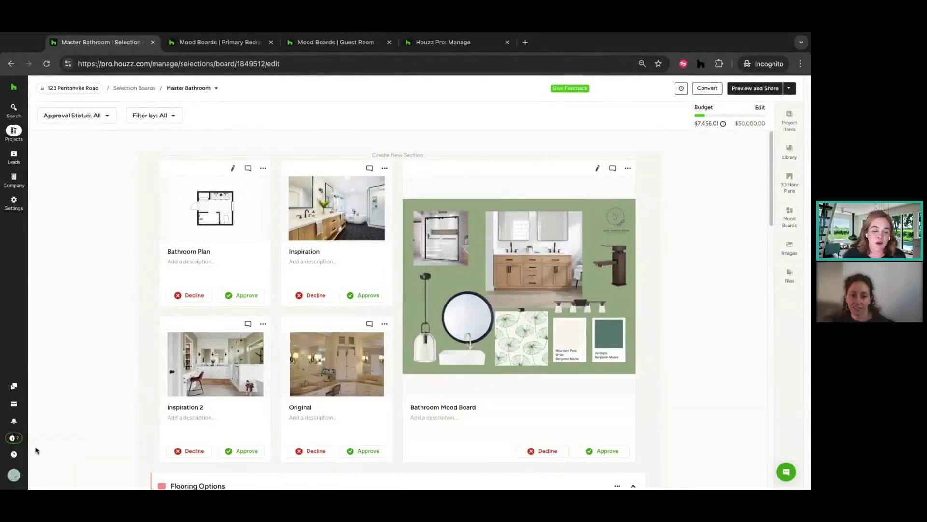
Open the Help Center in a new tab and go to the Mood Boards articles
{"action": "left_click", "coordinate": [13, 455]}
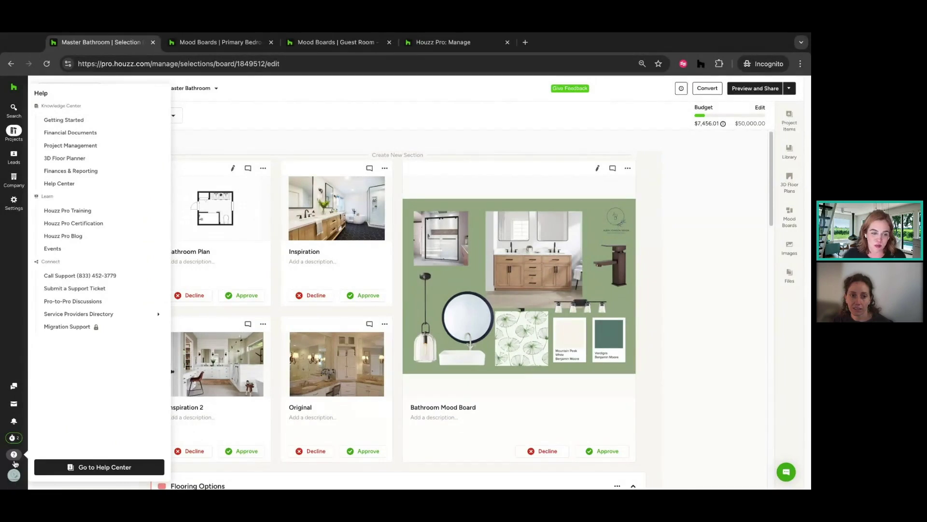
{"action": "left_click", "coordinate": [58, 466]}
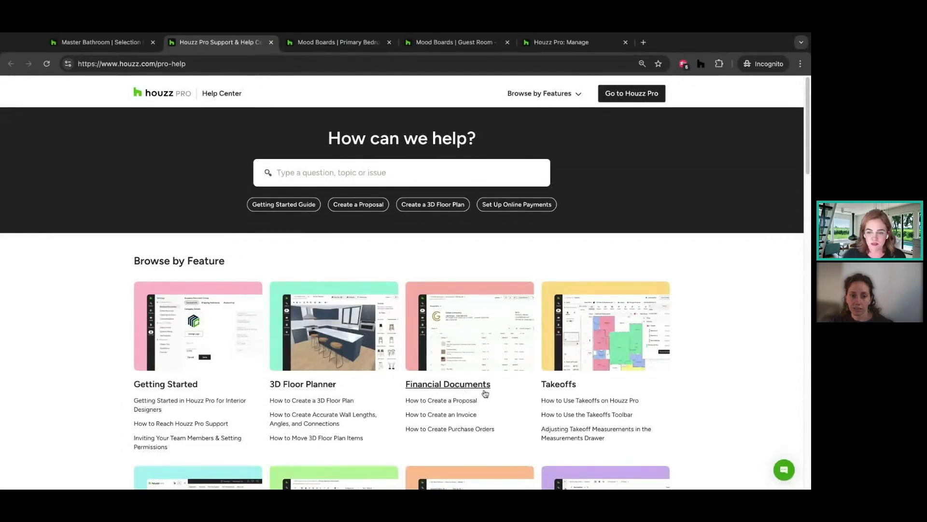
{"action": "scroll", "coordinate": [483, 389], "scroll_direction": "down", "scroll_amount": 1}
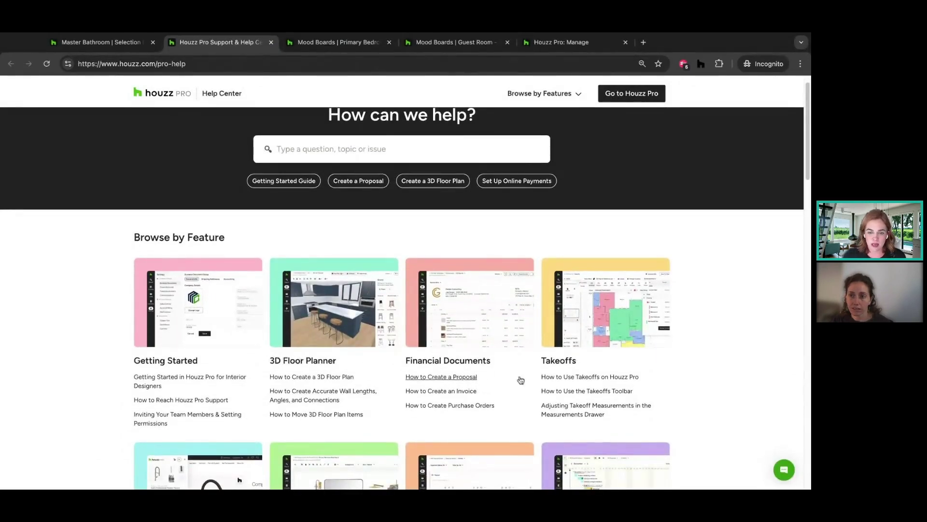
{"action": "scroll", "coordinate": [344, 357], "scroll_direction": "down", "scroll_amount": 3}
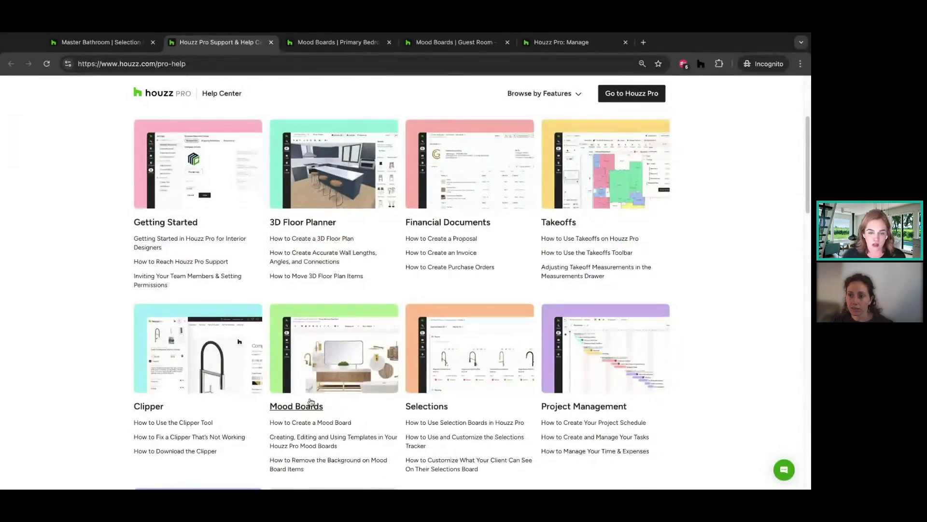
{"action": "left_click", "coordinate": [296, 409]}
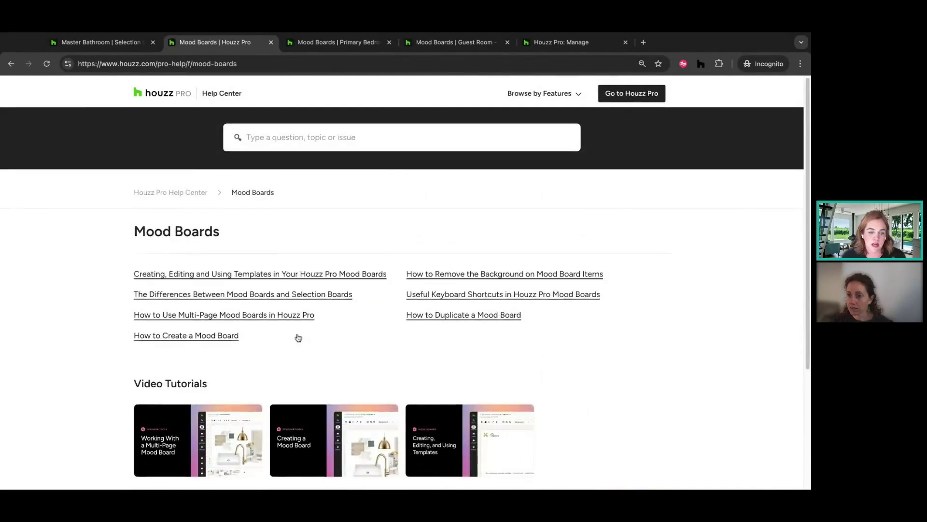
Browse the Mood Boards help articles, then return to the Master Bathroom board tab
{"action": "scroll", "coordinate": [296, 336], "scroll_direction": "down", "scroll_amount": 1}
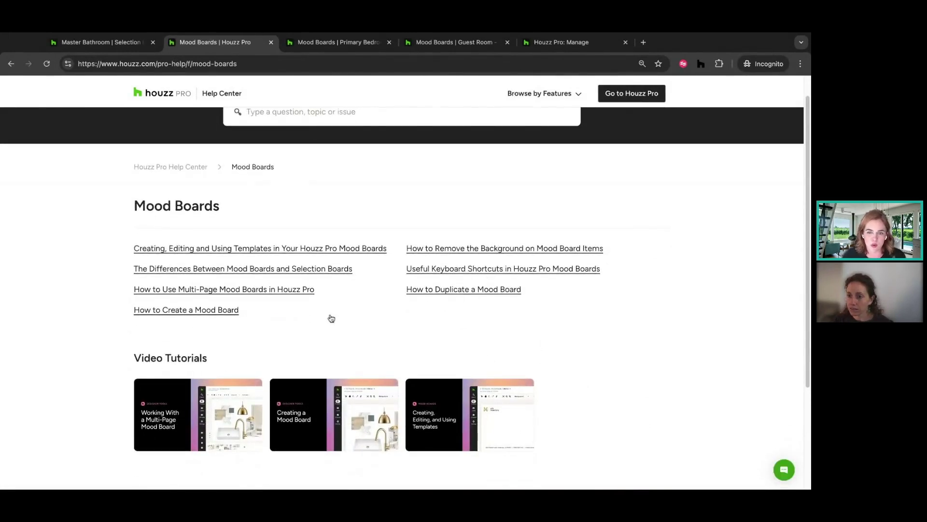
{"action": "scroll", "coordinate": [440, 293], "scroll_direction": "down", "scroll_amount": 2}
{"action": "scroll", "coordinate": [439, 292], "scroll_direction": "up", "scroll_amount": 3}
{"action": "left_click", "coordinate": [327, 139]}
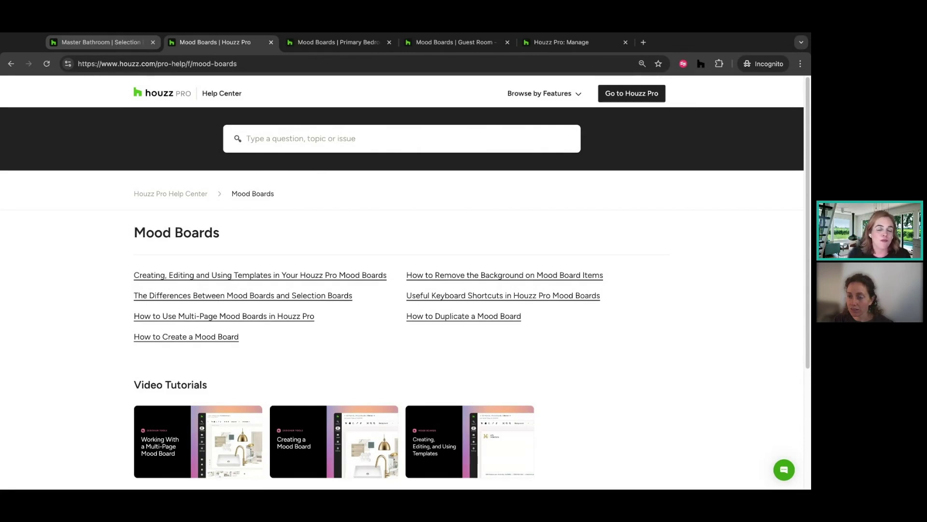
{"action": "left_click", "coordinate": [96, 42]}
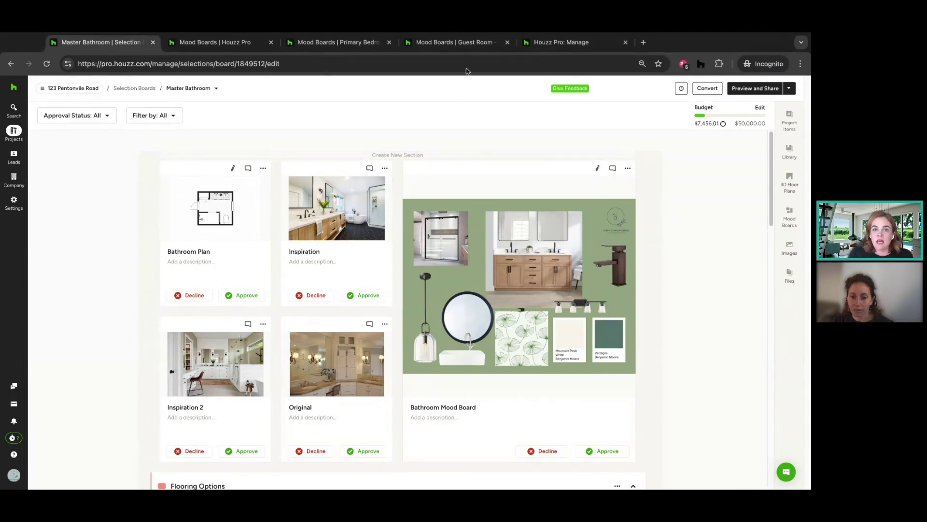
{"action": "left_click", "coordinate": [570, 47]}
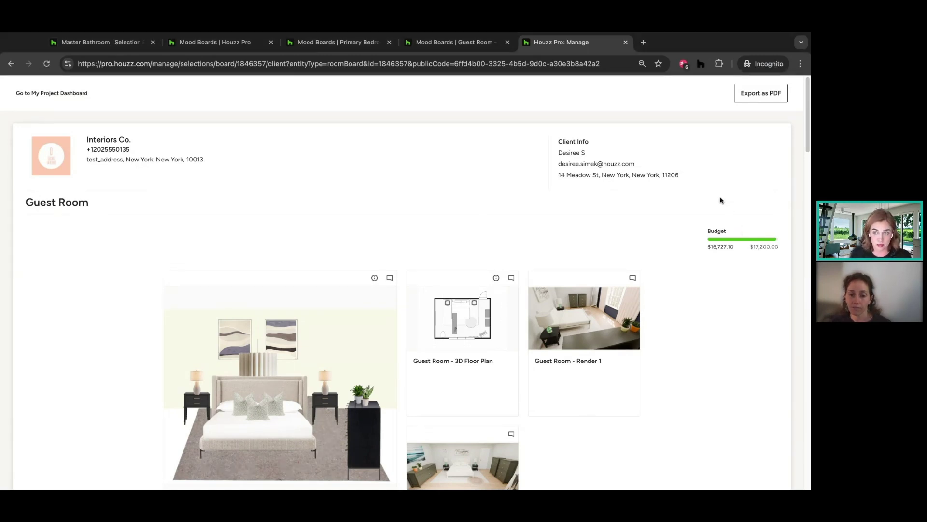
{"action": "key", "text": "ctrl+1"}
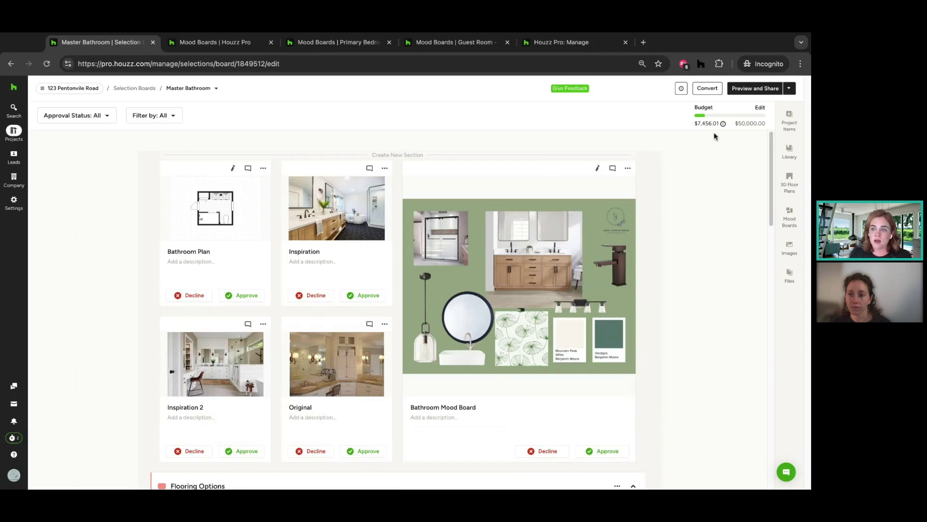
Open the Master Bathroom board's Share dialog, select the invitation message, close without sending, and reopen Preview and Share
{"action": "left_click", "coordinate": [790, 90]}
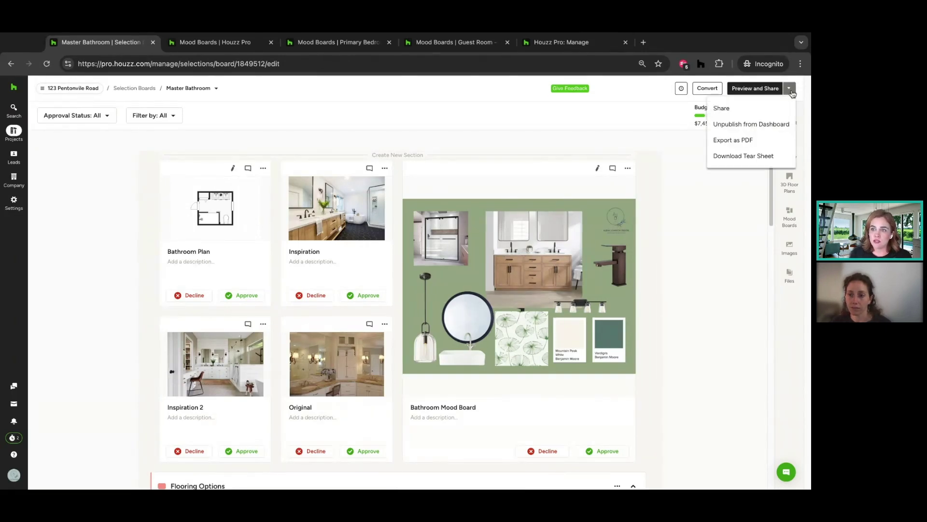
{"action": "left_click", "coordinate": [753, 114]}
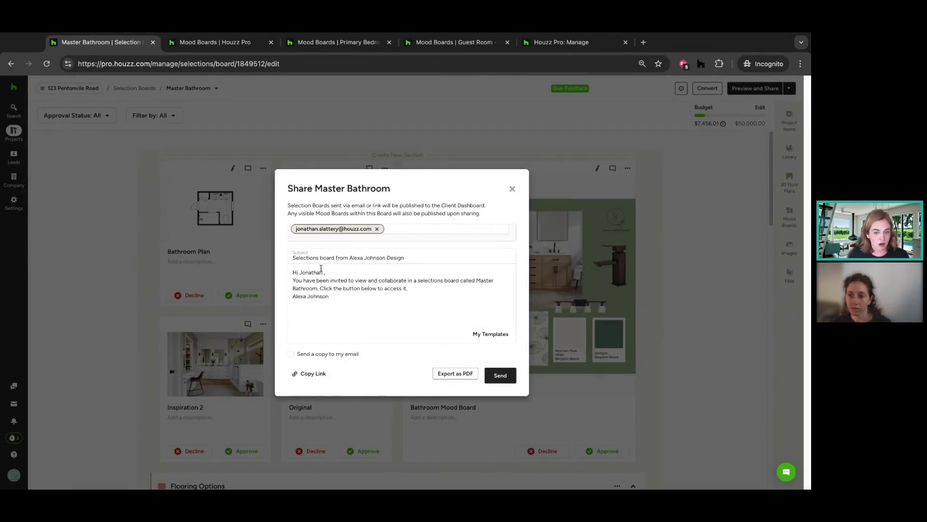
{"action": "left_click", "coordinate": [374, 321]}
{"action": "key", "text": "ctrl+a"}
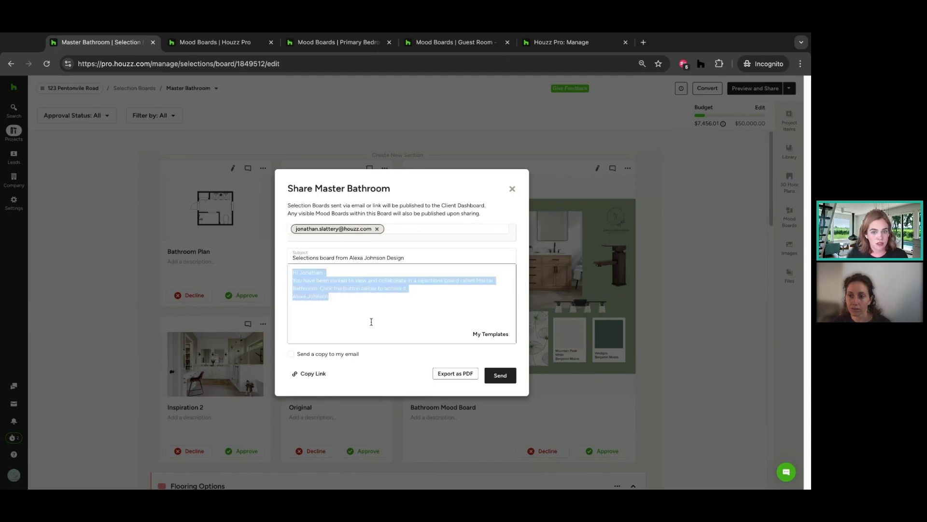
{"action": "left_click", "coordinate": [512, 189]}
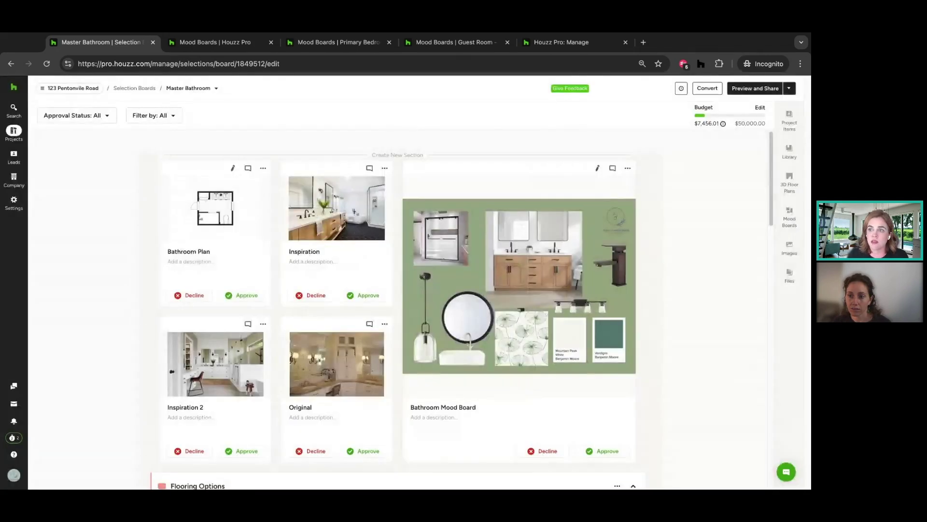
{"action": "left_click", "coordinate": [788, 88]}
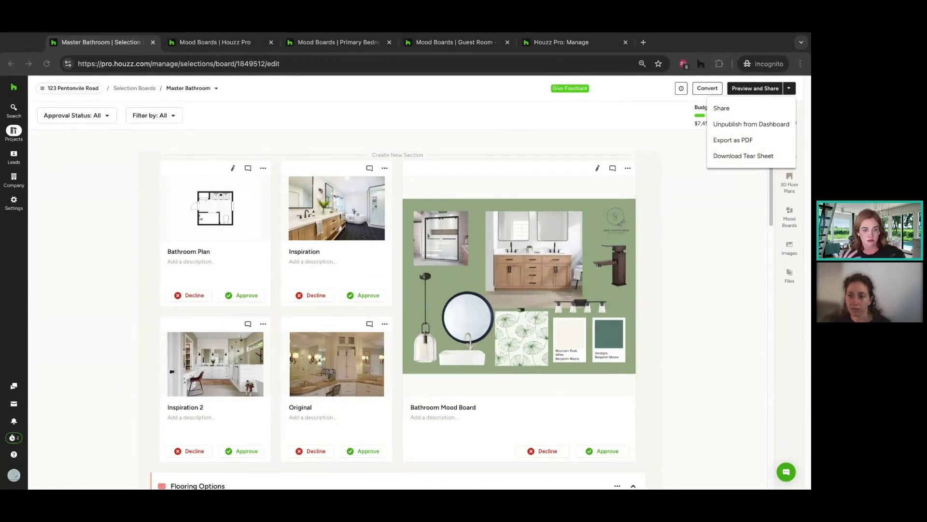
Switch to the Guest Room client view and look through Furnishings, Window Treatments, Decoration and Tear Sheets sections
{"action": "left_click", "coordinate": [544, 43]}
{"action": "scroll", "coordinate": [497, 314], "scroll_direction": "down", "scroll_amount": 5}
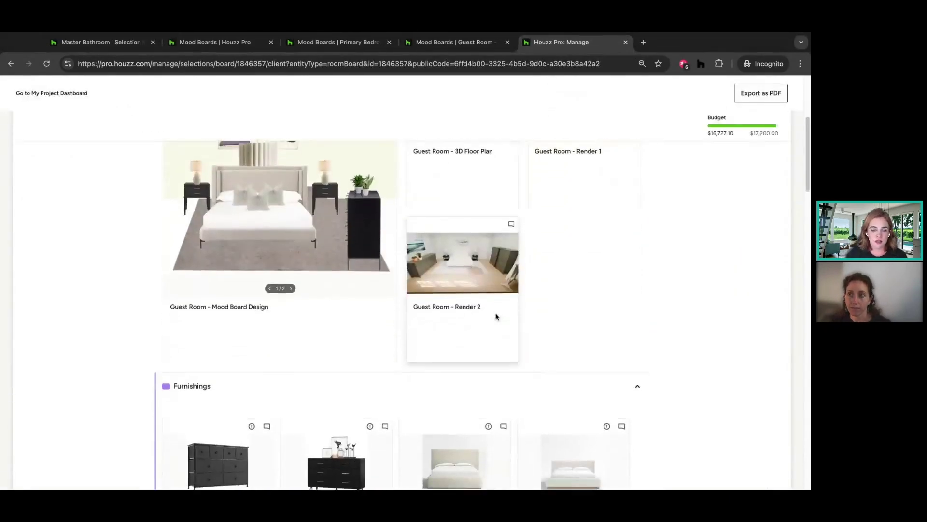
{"action": "scroll", "coordinate": [497, 316], "scroll_direction": "down", "scroll_amount": 4}
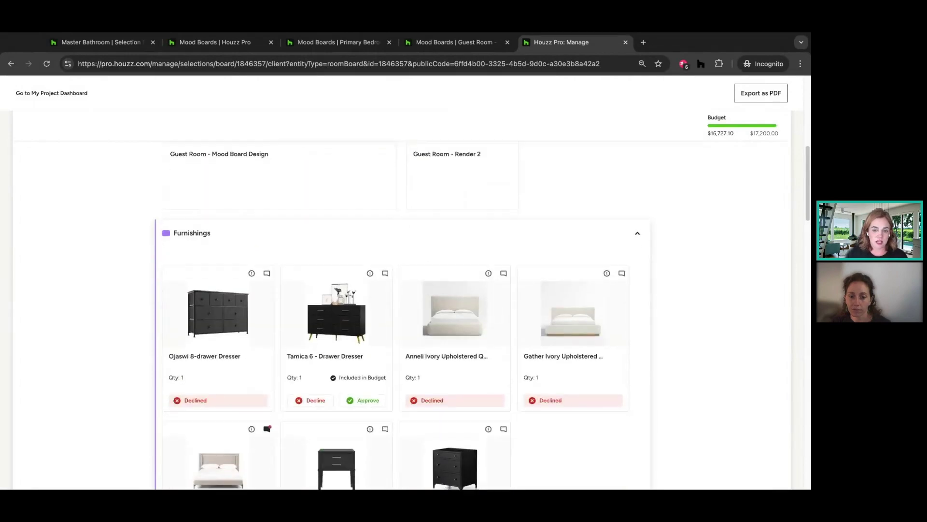
{"action": "scroll", "coordinate": [497, 315], "scroll_direction": "down", "scroll_amount": 13}
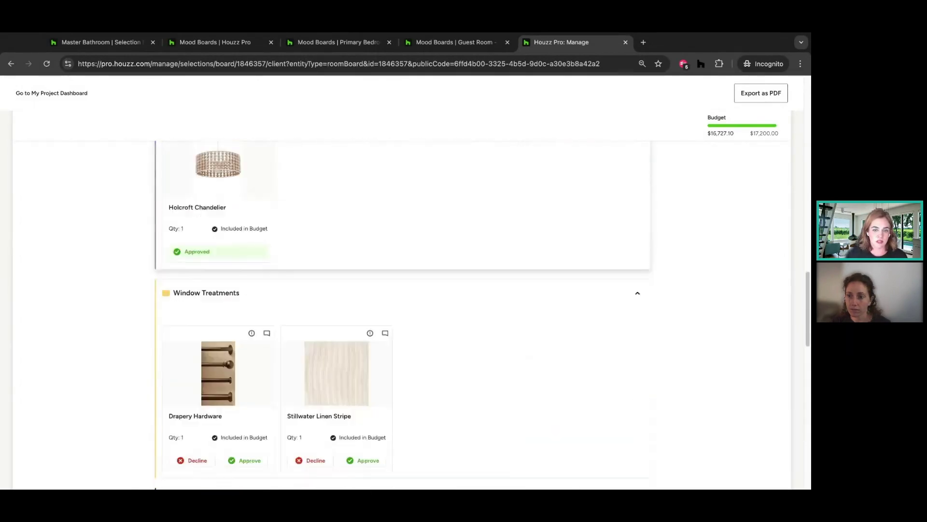
{"action": "scroll", "coordinate": [496, 315], "scroll_direction": "down", "scroll_amount": 8}
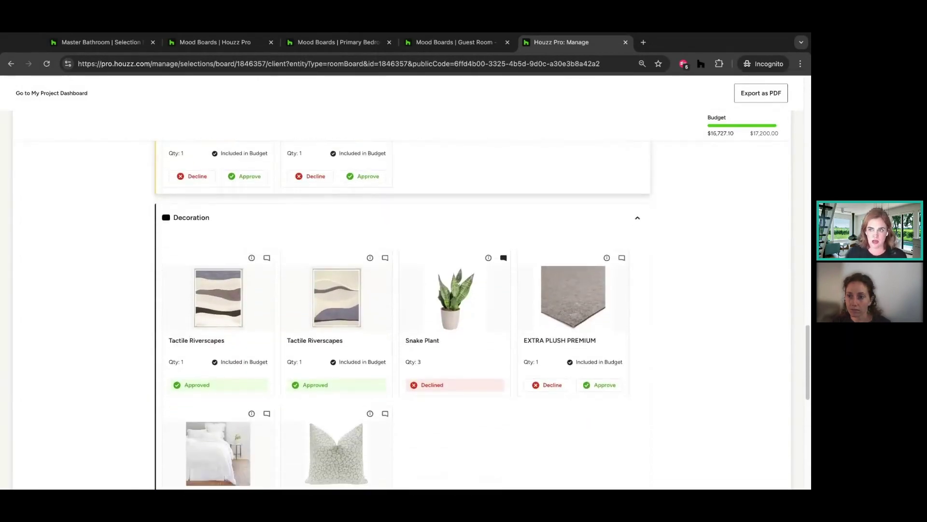
{"action": "scroll", "coordinate": [497, 314], "scroll_direction": "down", "scroll_amount": 6}
{"action": "scroll", "coordinate": [261, 301], "scroll_direction": "up", "scroll_amount": 3}
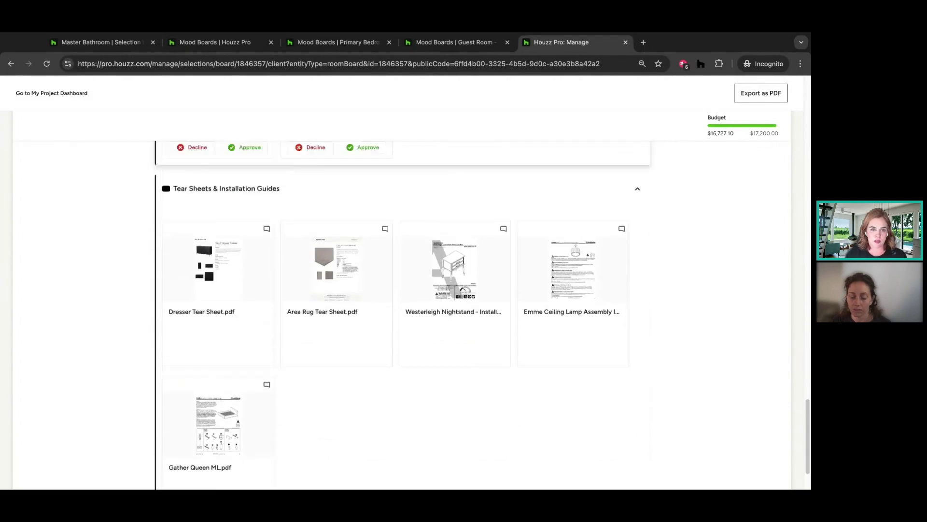
{"action": "scroll", "coordinate": [370, 276], "scroll_direction": "up", "scroll_amount": 6}
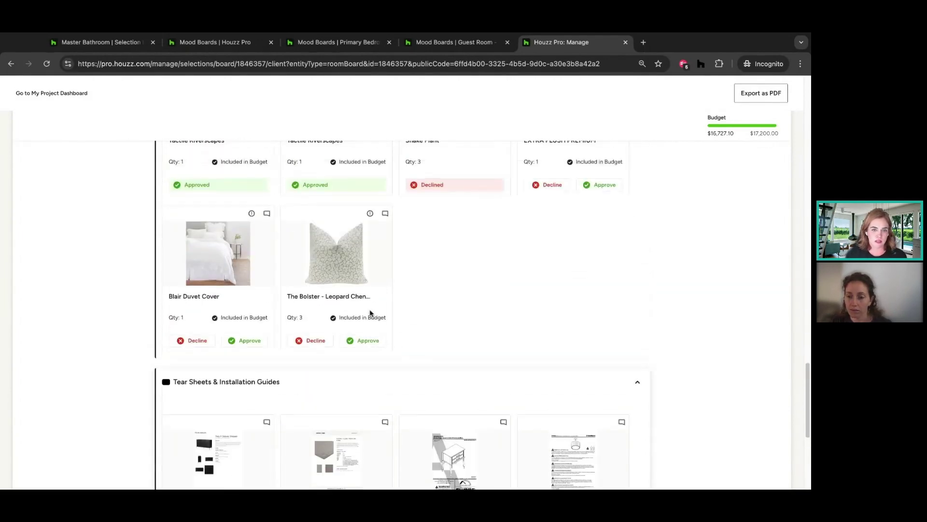
{"action": "scroll", "coordinate": [367, 300], "scroll_direction": "up", "scroll_amount": 10}
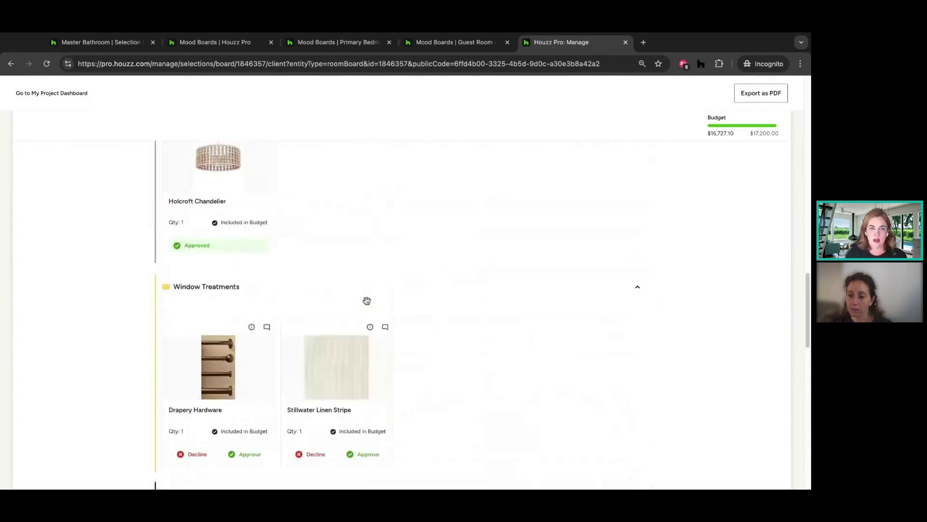
{"action": "left_click", "coordinate": [112, 42]}
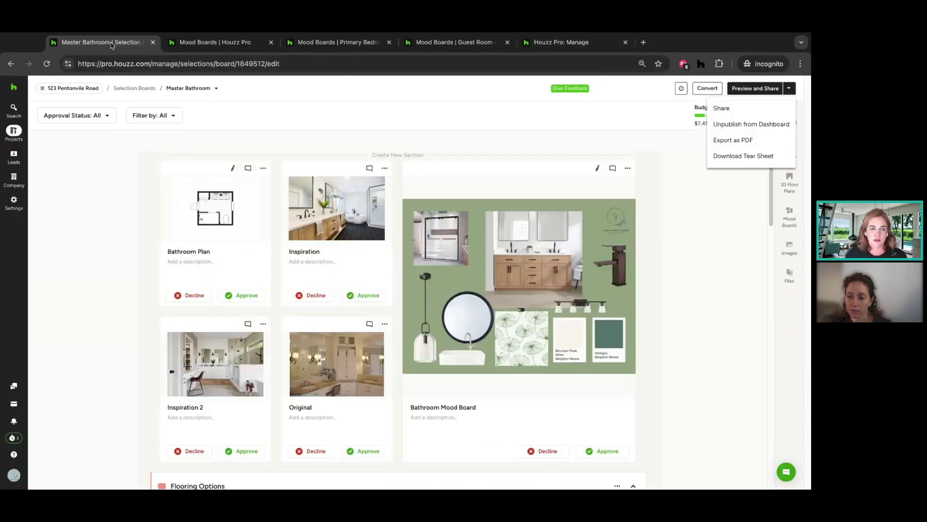
{"action": "left_click", "coordinate": [14, 130]}
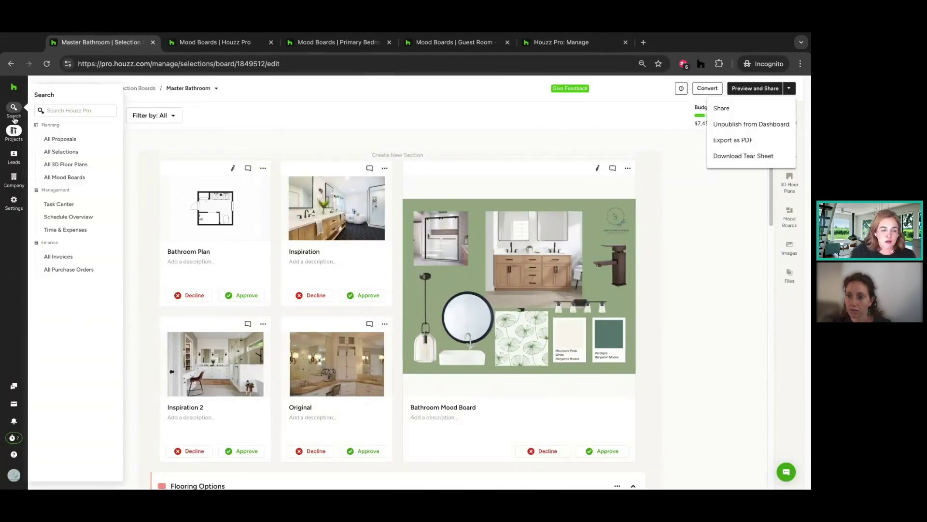
{"action": "left_click", "coordinate": [8, 156]}
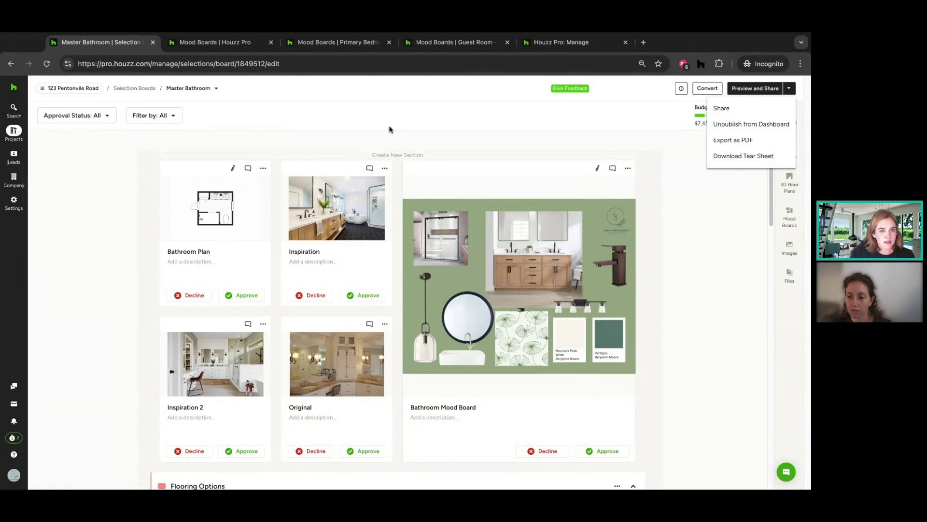
{"action": "left_click", "coordinate": [134, 89]}
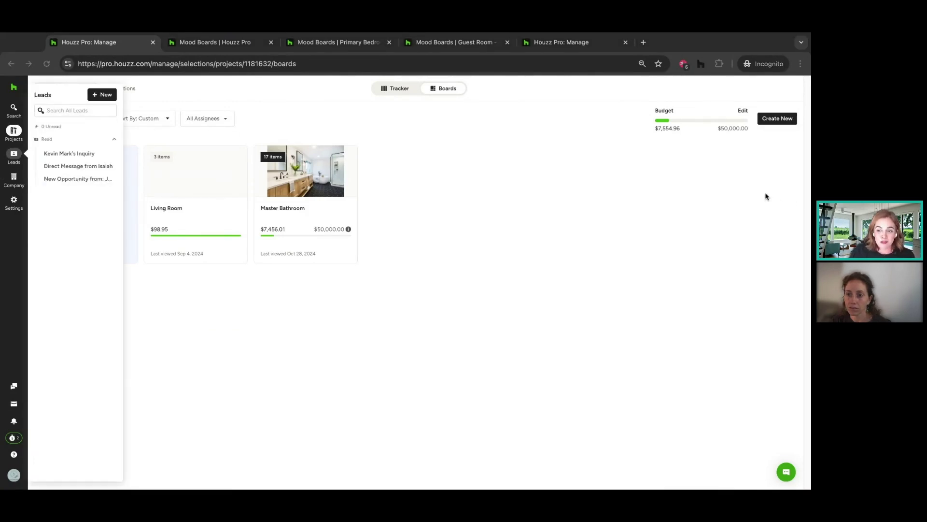
Switch the Selections page to the Tracker table and scroll through its items
{"action": "left_click", "coordinate": [389, 92]}
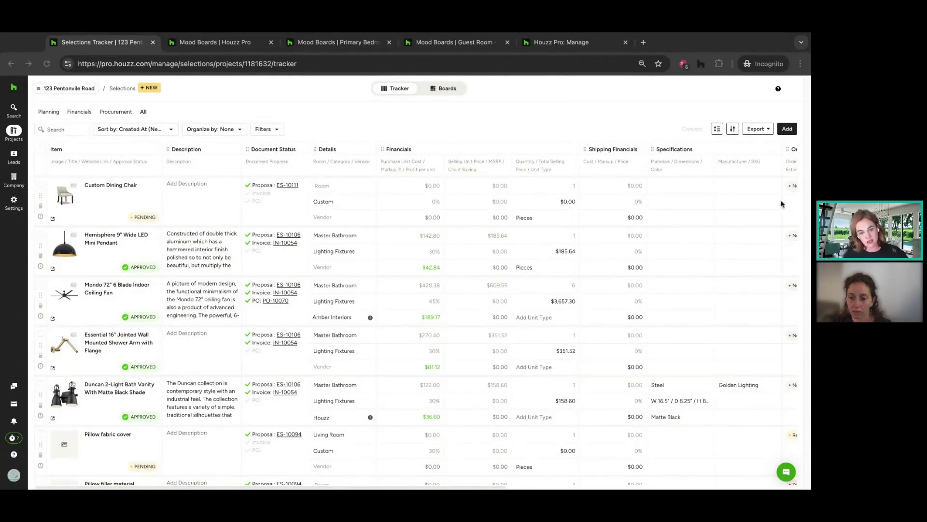
{"action": "scroll", "coordinate": [614, 293], "scroll_direction": "down", "scroll_amount": 1}
{"action": "scroll", "coordinate": [613, 293], "scroll_direction": "down", "scroll_amount": 3}
{"action": "scroll", "coordinate": [613, 293], "scroll_direction": "up", "scroll_amount": 4}
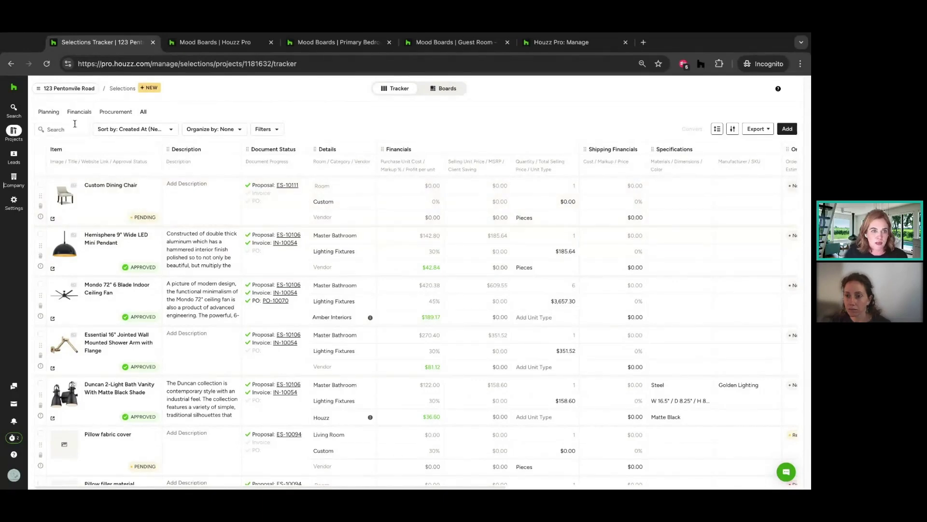
Show the tracker's Planning columns, check the linked document numbers, and open the Sort by choices
{"action": "left_click", "coordinate": [53, 112]}
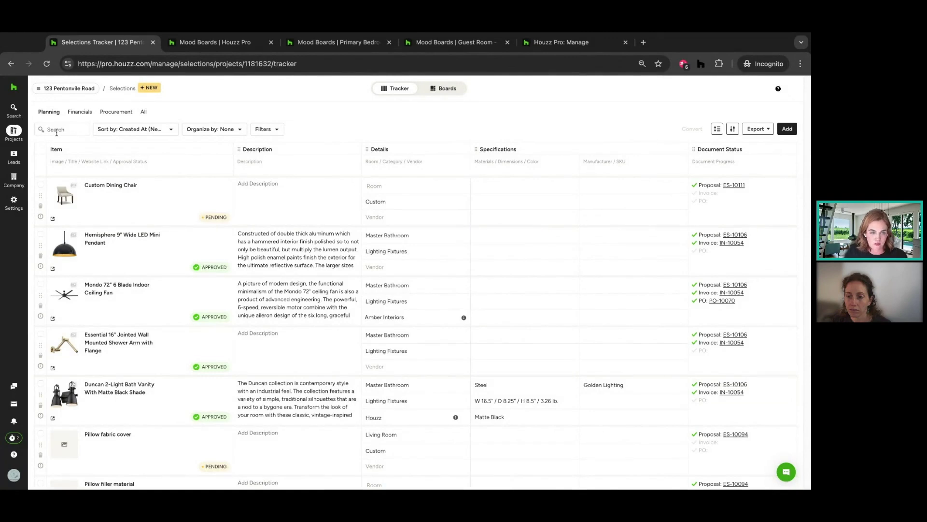
{"action": "mouse_move", "coordinate": [735, 187]}
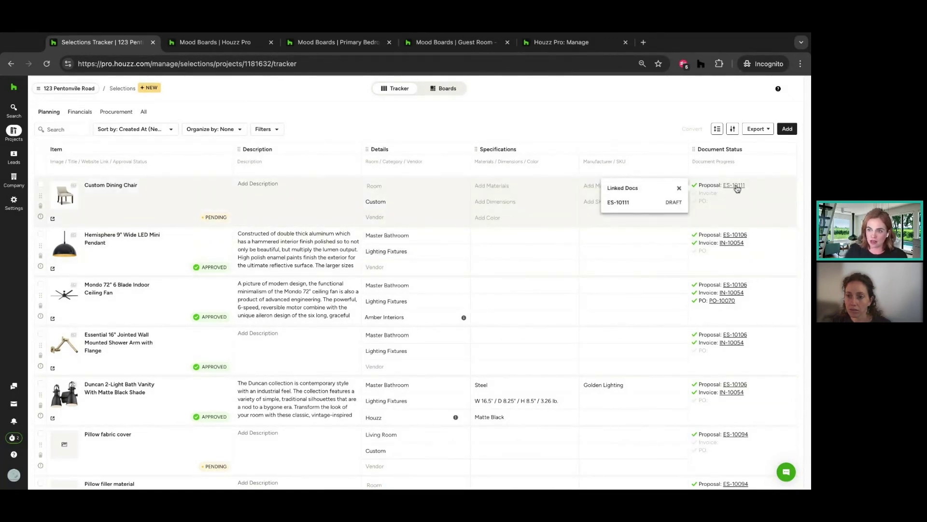
{"action": "mouse_move", "coordinate": [729, 394]}
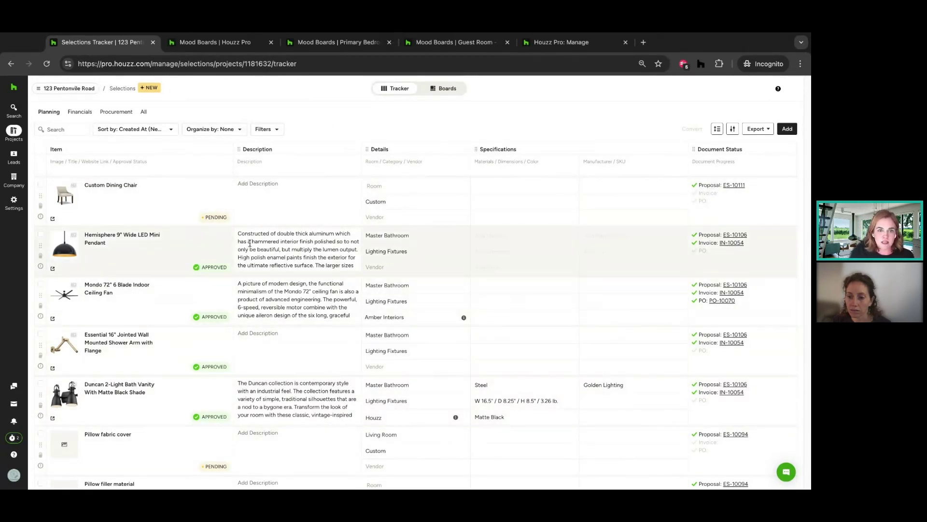
{"action": "left_click", "coordinate": [162, 131]}
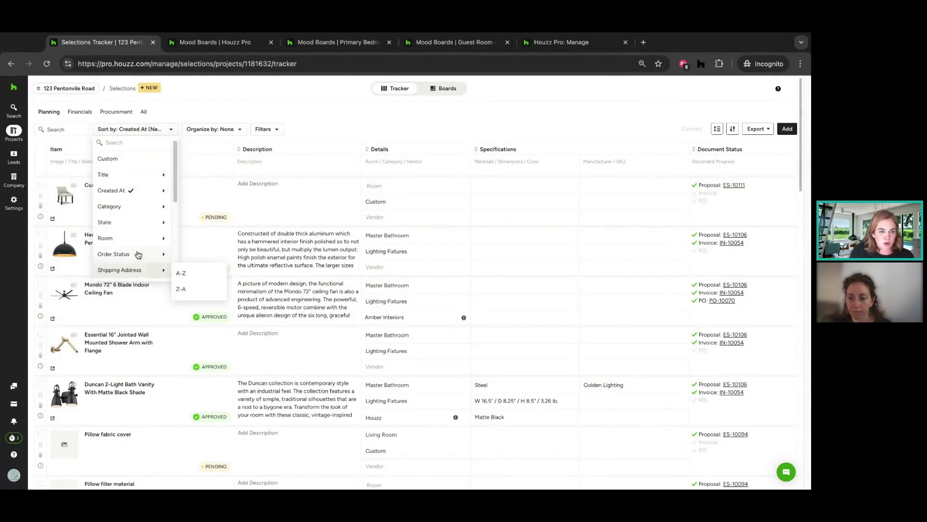
{"action": "mouse_move", "coordinate": [139, 260]}
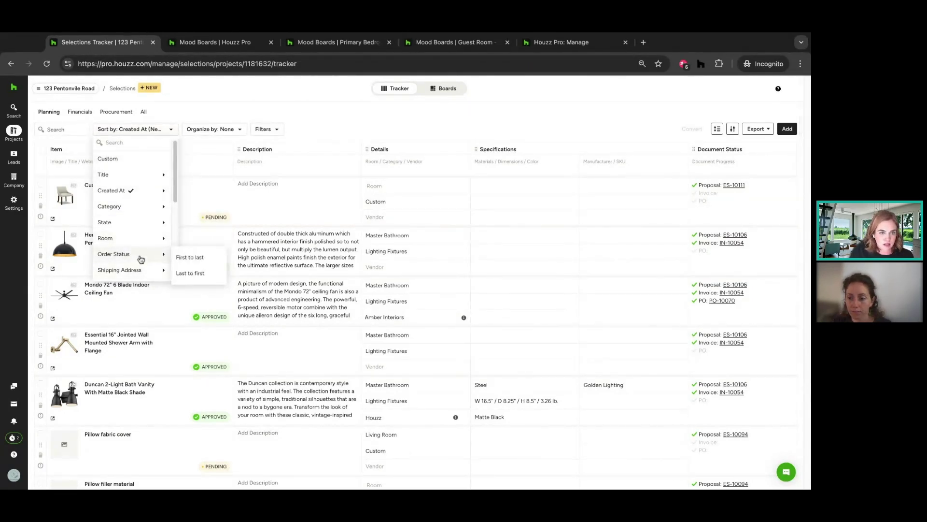
{"action": "left_click", "coordinate": [229, 129]}
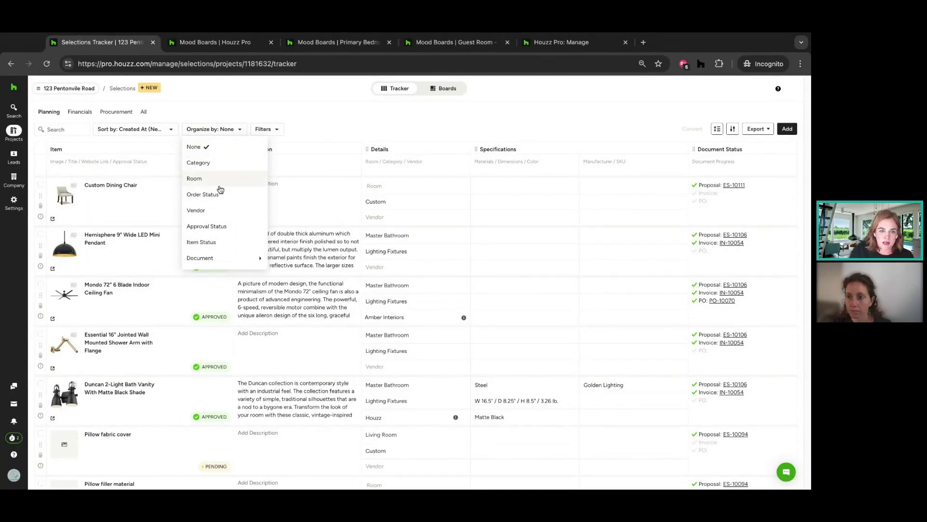
{"action": "left_click", "coordinate": [218, 231]}
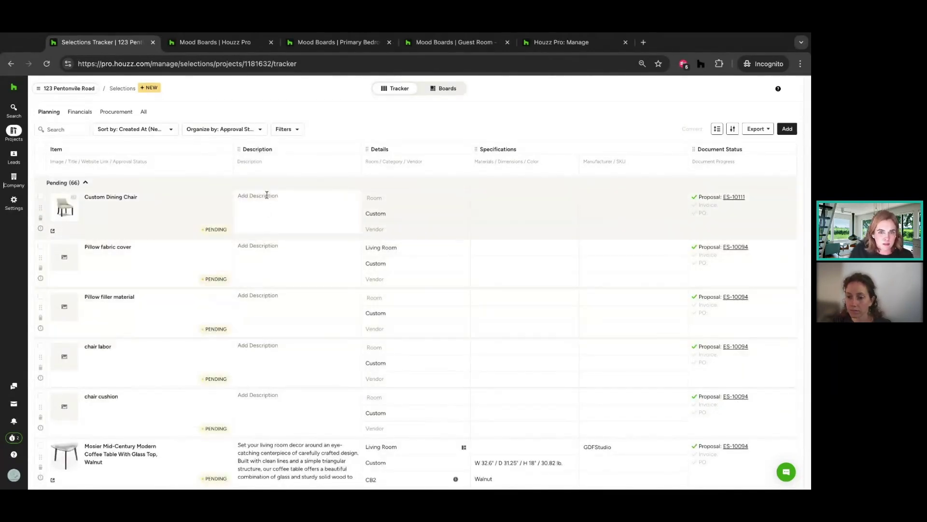
{"action": "left_click", "coordinate": [296, 129]}
{"action": "mouse_move", "coordinate": [303, 198]}
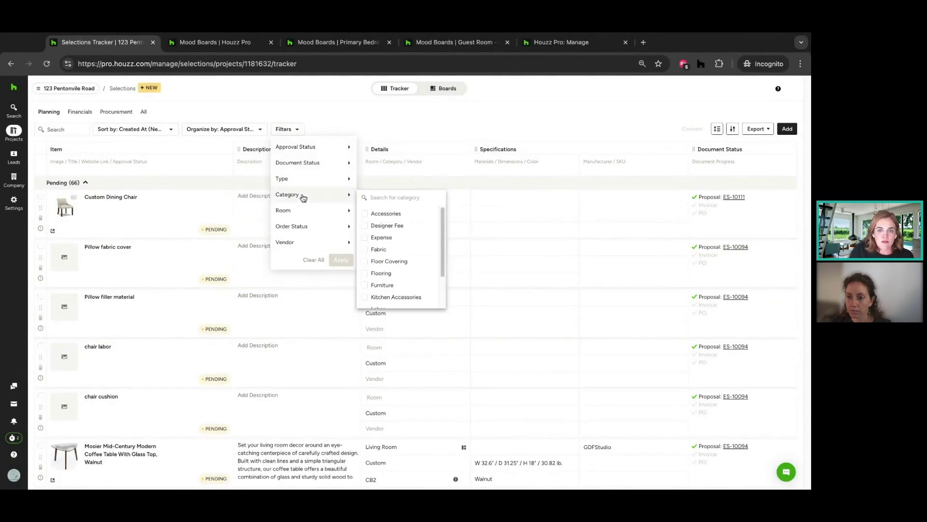
{"action": "mouse_move", "coordinate": [326, 146]}
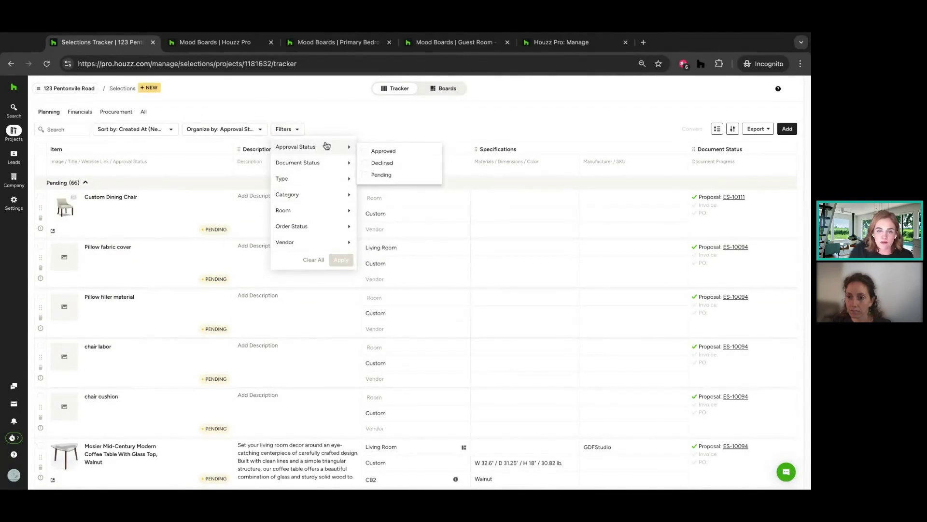
{"action": "left_click", "coordinate": [373, 162]}
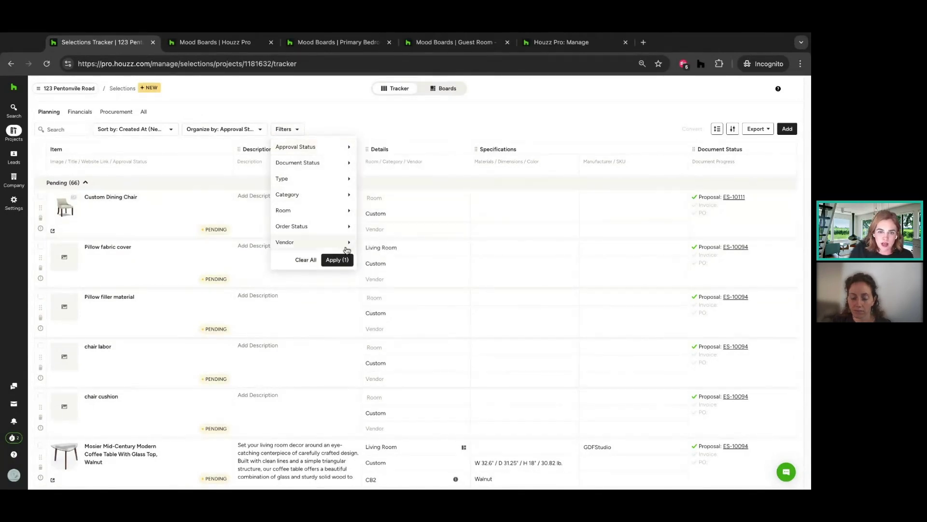
{"action": "left_click", "coordinate": [337, 261]}
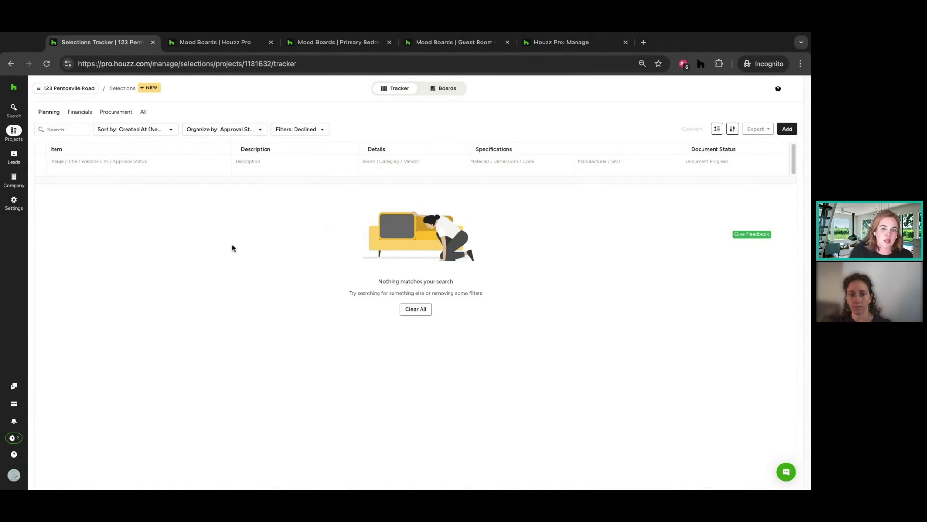
{"action": "left_click", "coordinate": [419, 310]}
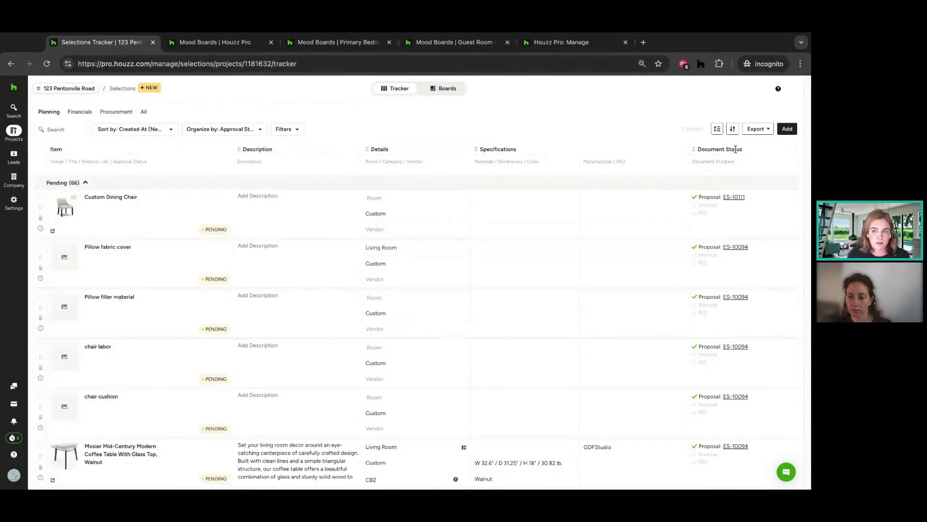
Switch the selections tracker to its Financials columns with costs, markups and selling prices
{"action": "left_click", "coordinate": [81, 112]}
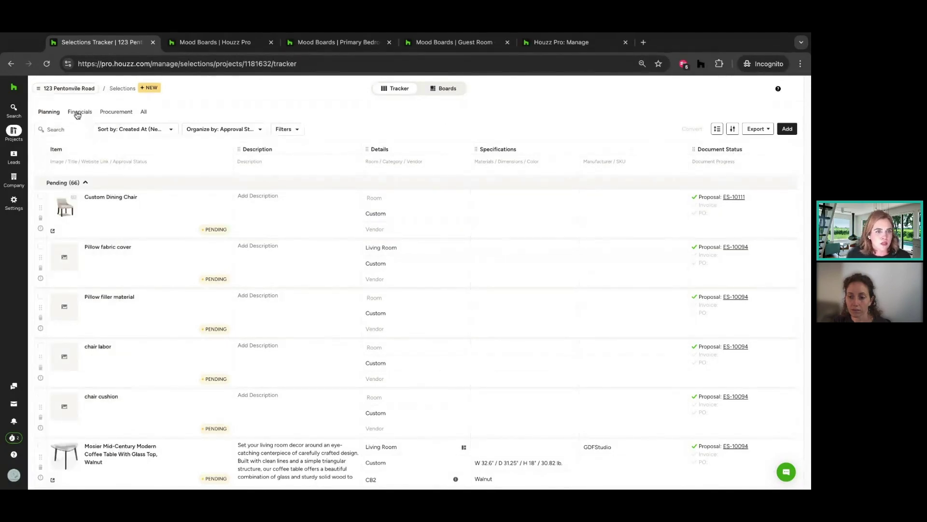
{"action": "mouse_move", "coordinate": [14, 212]}
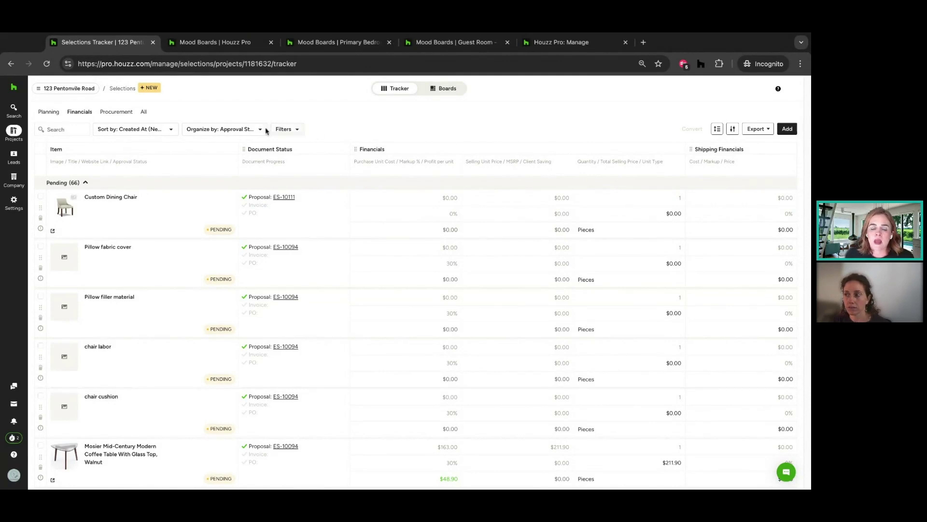
Switch the tracker to Procurement and browse Custom Dining Chair's order statuses without changing them
{"action": "left_click", "coordinate": [119, 115]}
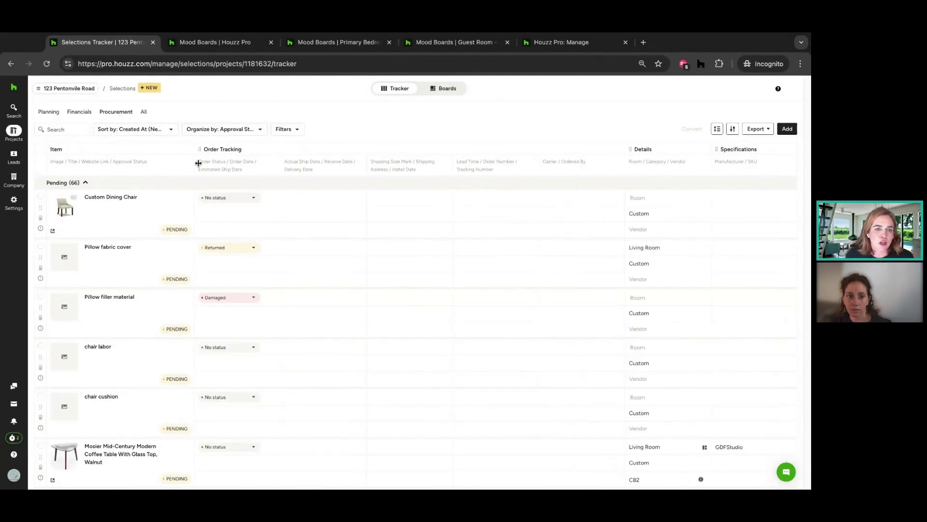
{"action": "left_click", "coordinate": [254, 199]}
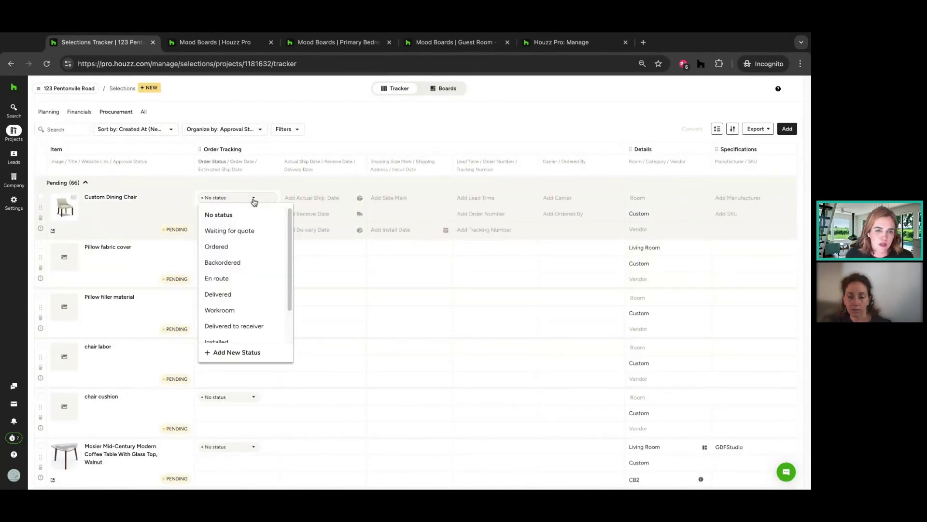
{"action": "scroll", "coordinate": [245, 269], "scroll_direction": "down", "scroll_amount": 2}
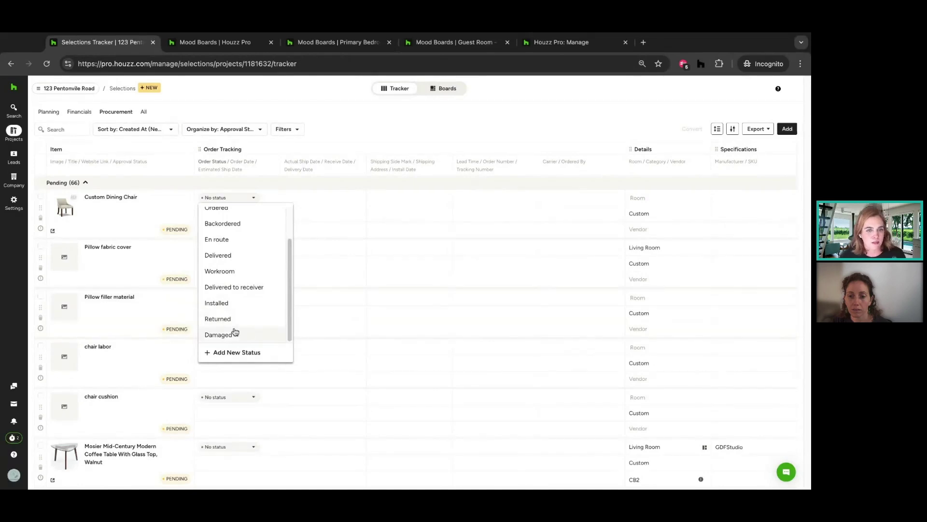
{"action": "left_click", "coordinate": [401, 138]}
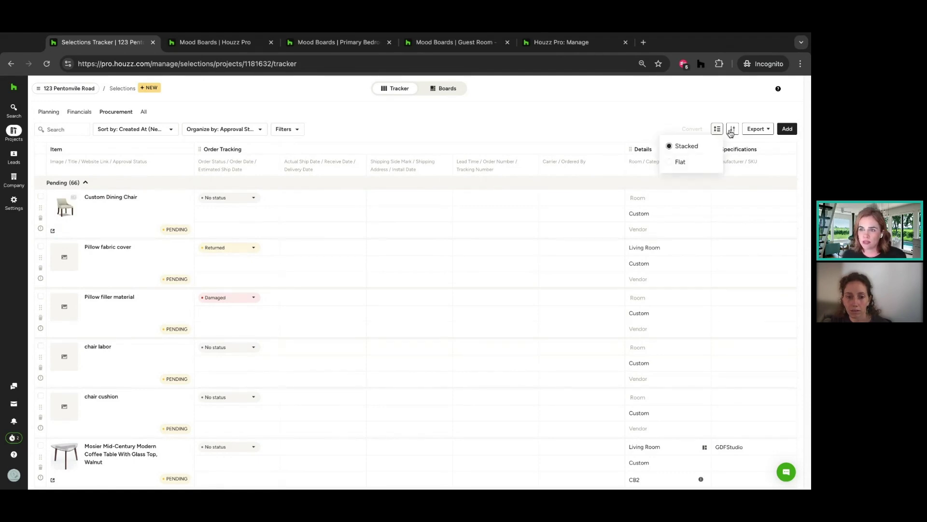
{"action": "left_click", "coordinate": [731, 130]}
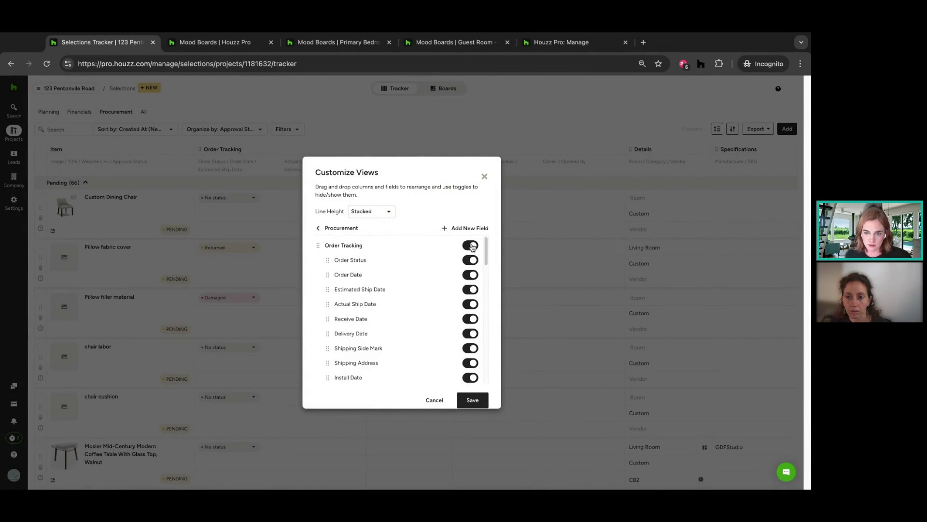
{"action": "mouse_move", "coordinate": [329, 274]}
{"action": "left_mouse_down"}
{"action": "mouse_move", "coordinate": [329, 315]}
{"action": "mouse_move", "coordinate": [328, 275]}
{"action": "left_mouse_up"}
{"action": "scroll", "coordinate": [394, 357], "scroll_direction": "down", "scroll_amount": 15}
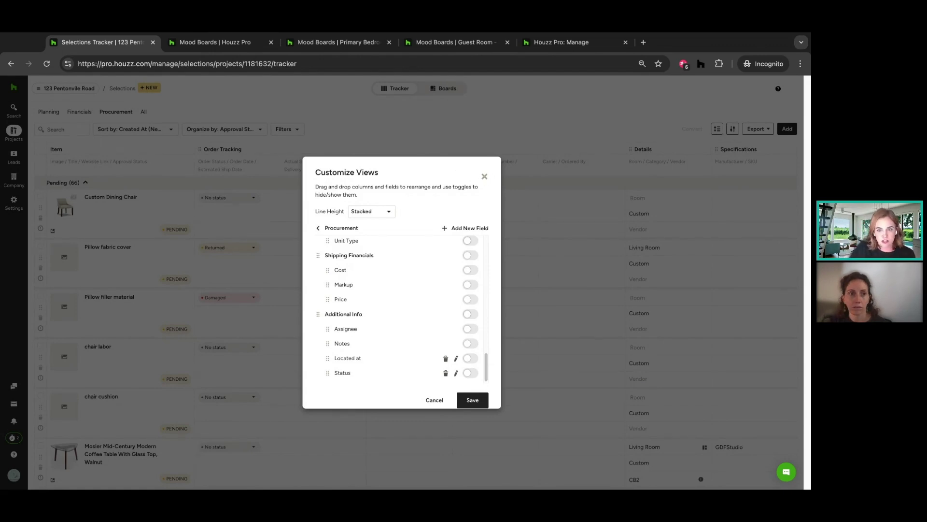
{"action": "key", "text": "Escape"}
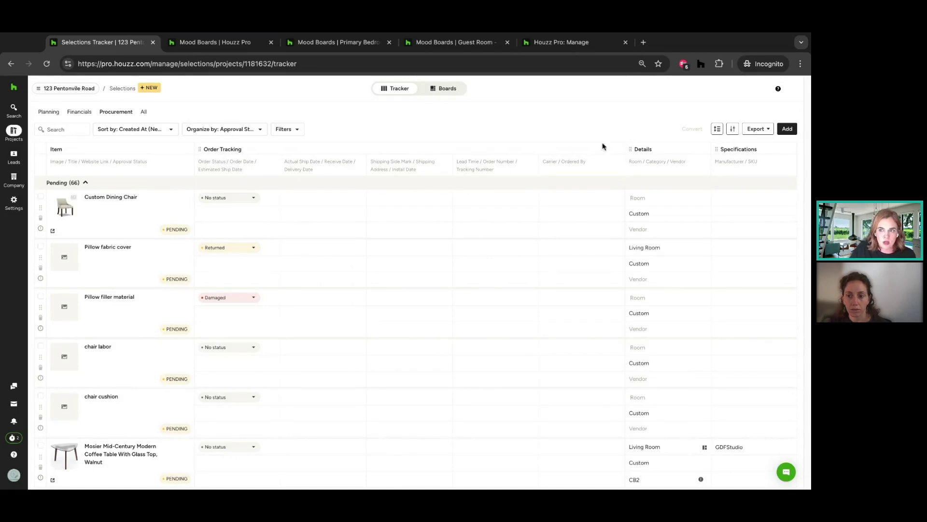
{"action": "left_click", "coordinate": [769, 130]}
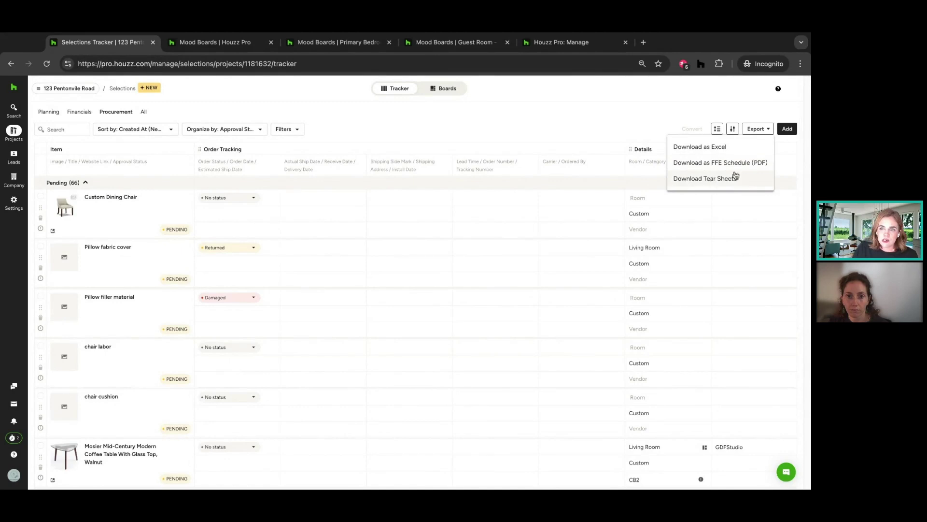
{"action": "left_click", "coordinate": [562, 125]}
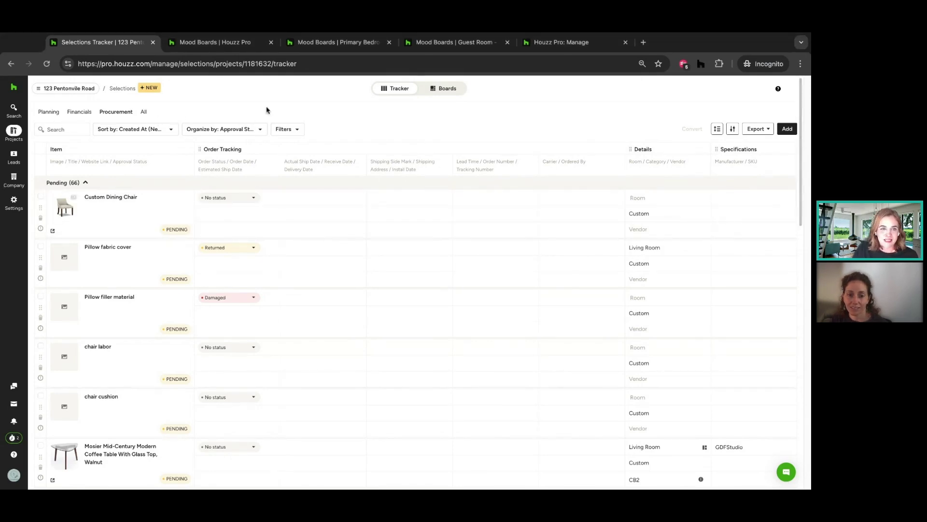
Open Financial Reports from the Company flyout and browse the Payments, Sales Tax and time billing reports
{"action": "mouse_move", "coordinate": [23, 139]}
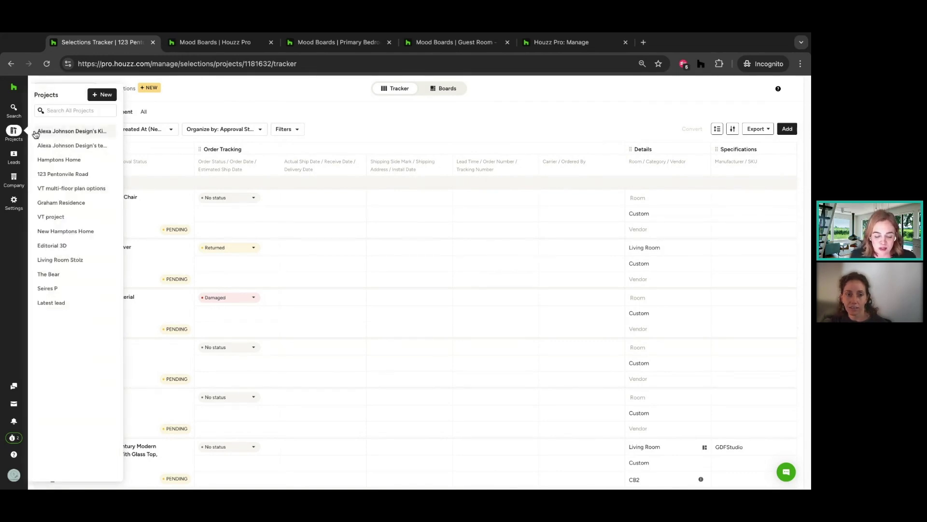
{"action": "mouse_move", "coordinate": [16, 185]}
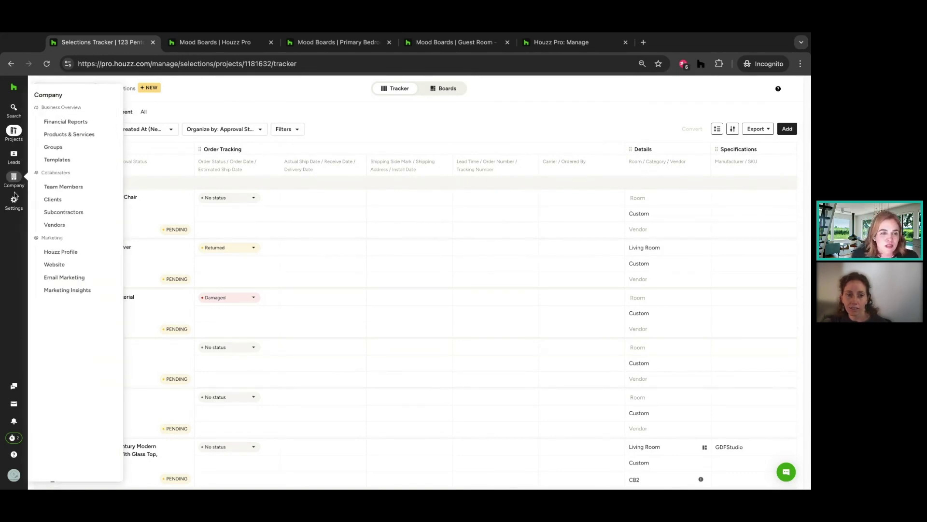
{"action": "mouse_move", "coordinate": [15, 205]}
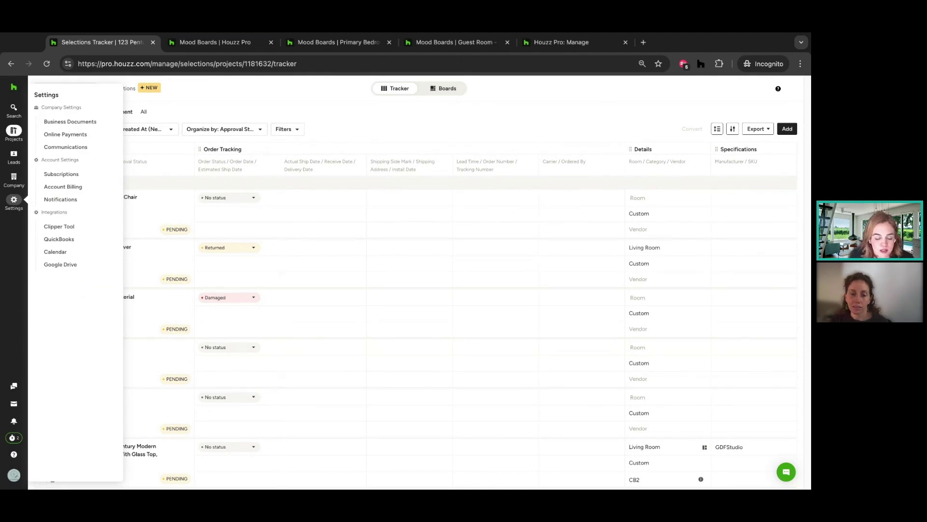
{"action": "left_click", "coordinate": [82, 124]}
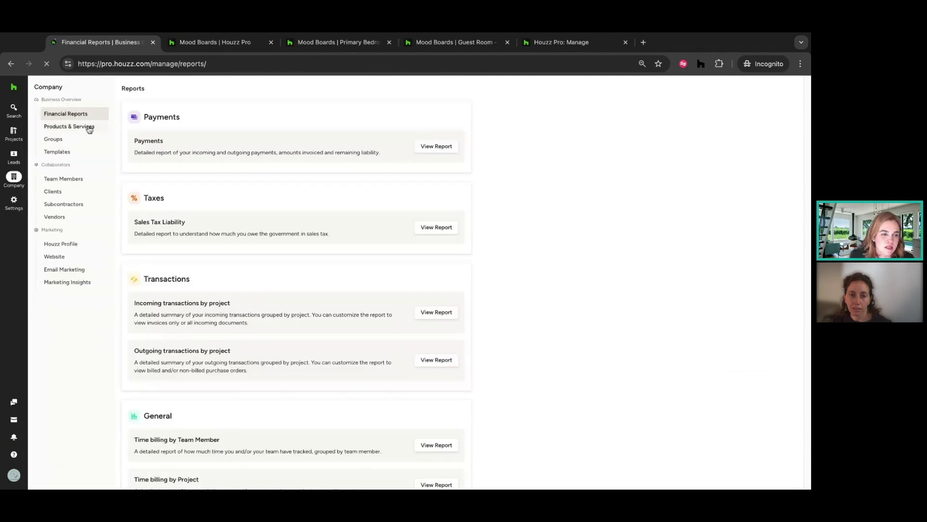
{"action": "scroll", "coordinate": [200, 230], "scroll_direction": "down", "scroll_amount": 2}
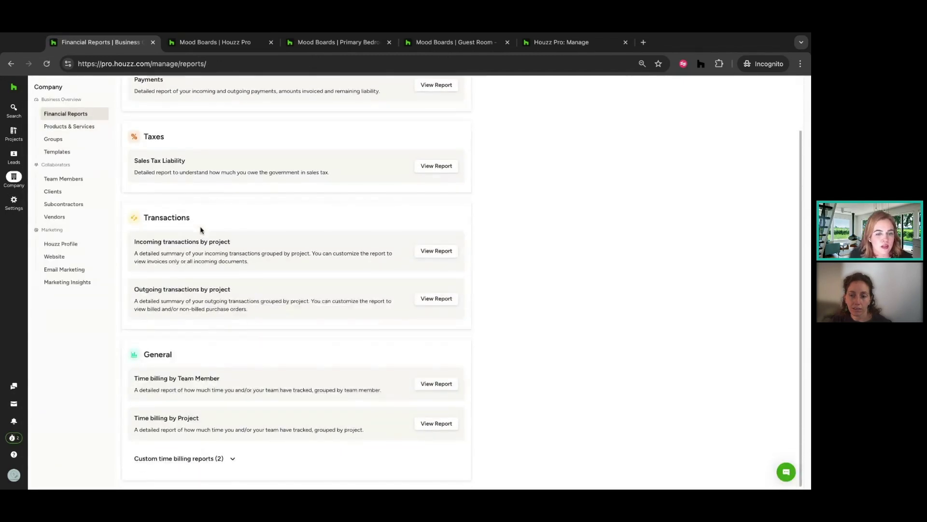
{"action": "scroll", "coordinate": [194, 217], "scroll_direction": "up", "scroll_amount": 2}
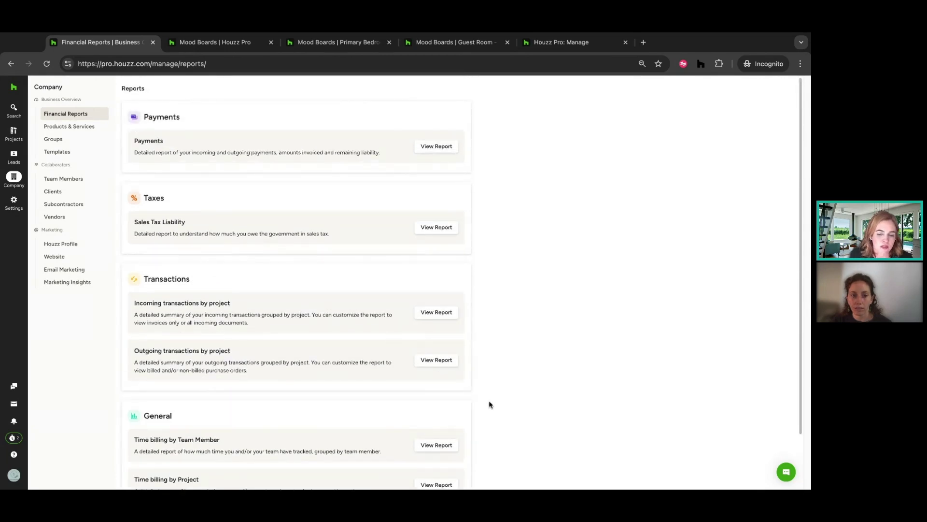
{"action": "scroll", "coordinate": [490, 404], "scroll_direction": "down", "scroll_amount": 2}
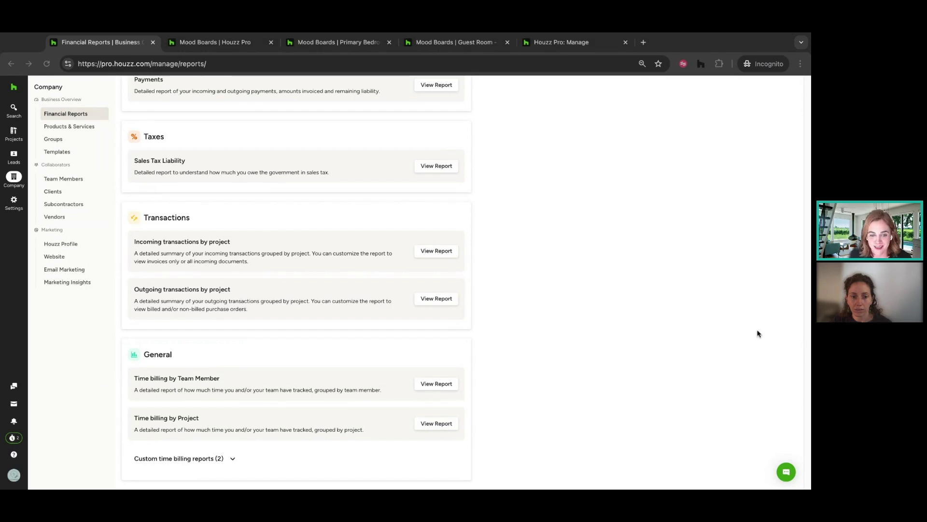
{"action": "scroll", "coordinate": [431, 298], "scroll_direction": "up", "scroll_amount": 2}
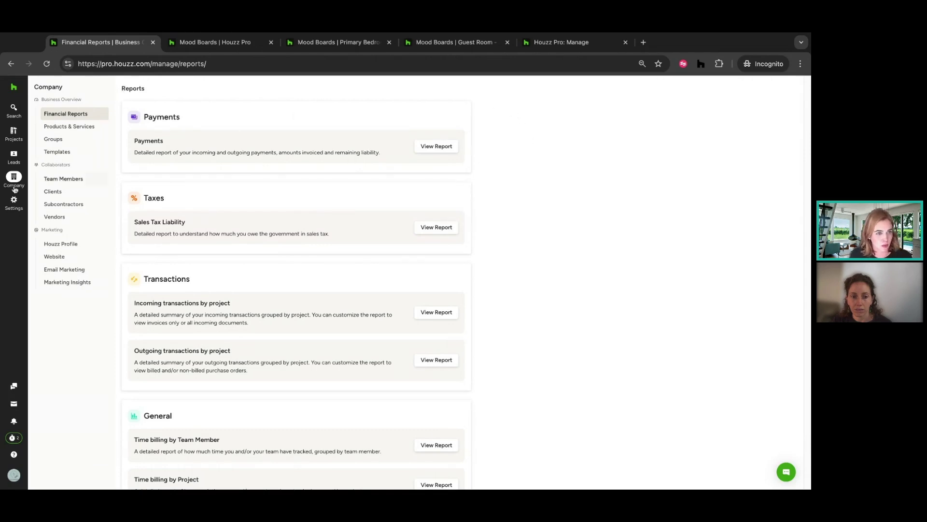
{"action": "mouse_move", "coordinate": [2, 189]}
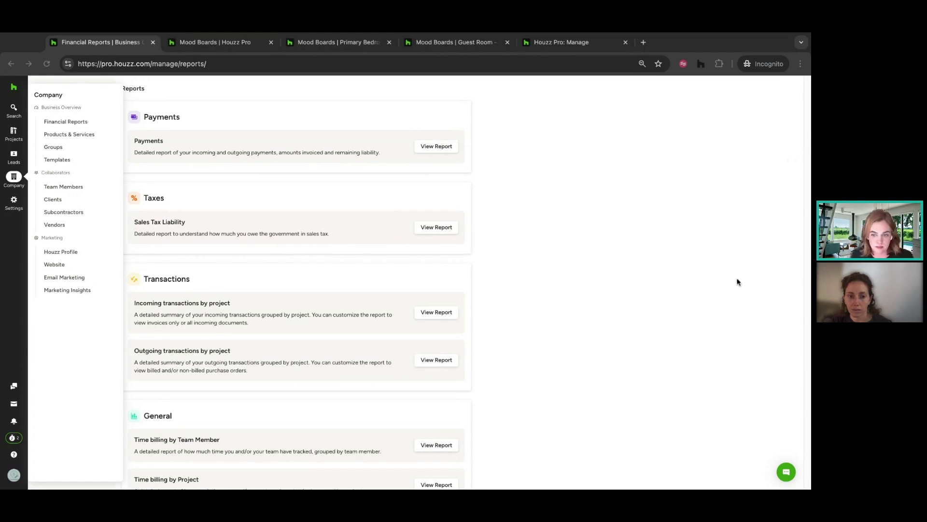
Navigate to the Company Products & Services library listing items like the Stanley Armchair at $3,850.00
{"action": "left_click", "coordinate": [752, 262]}
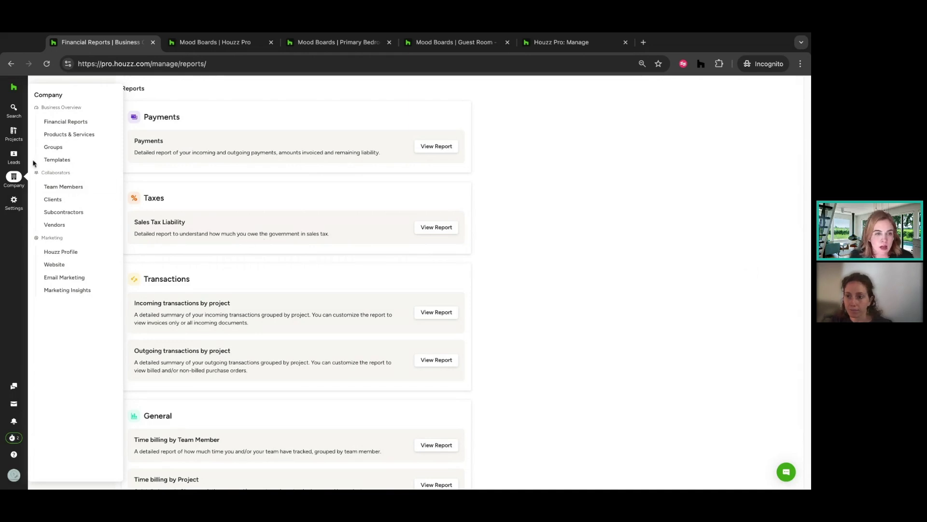
{"action": "mouse_move", "coordinate": [15, 134]}
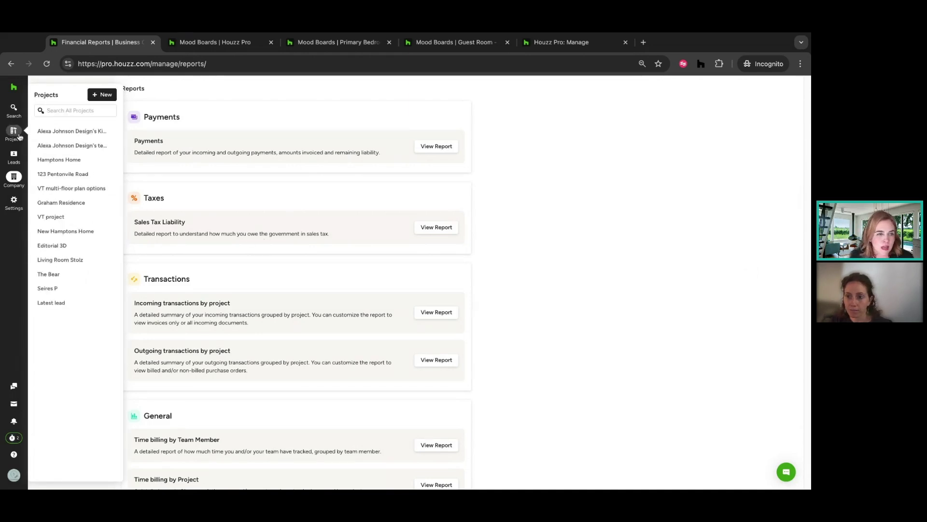
{"action": "left_click", "coordinate": [66, 176]}
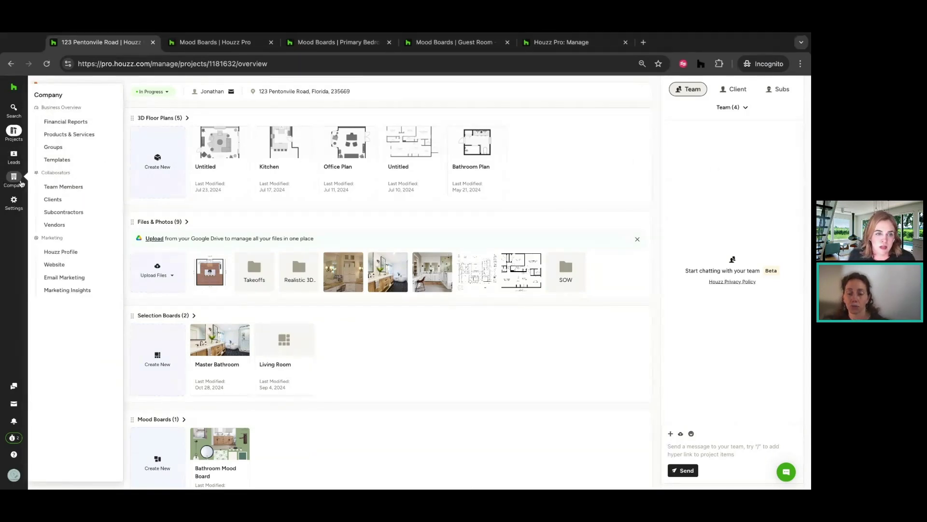
{"action": "left_click", "coordinate": [93, 127]}
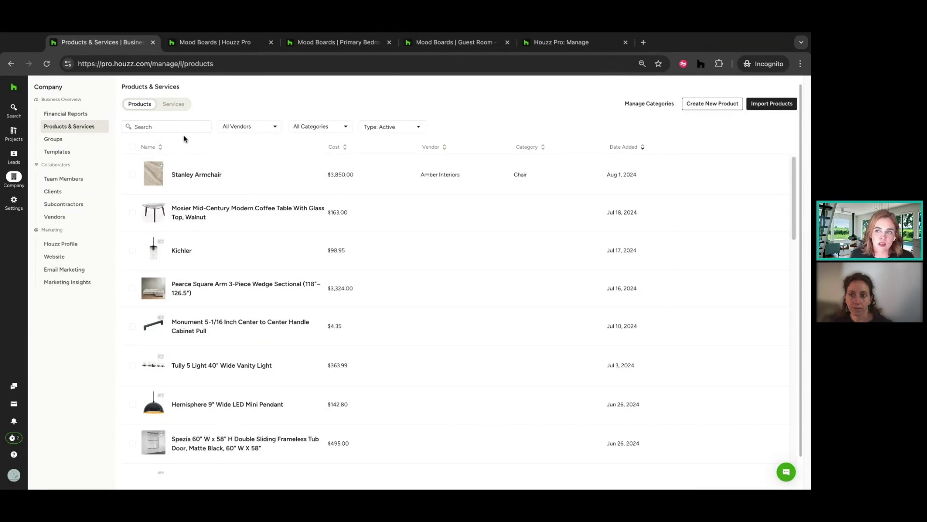
Check the All Vendors and Type filter options, then bring up the projects list from the nav
{"action": "left_click", "coordinate": [276, 126]}
{"action": "left_click", "coordinate": [358, 128]}
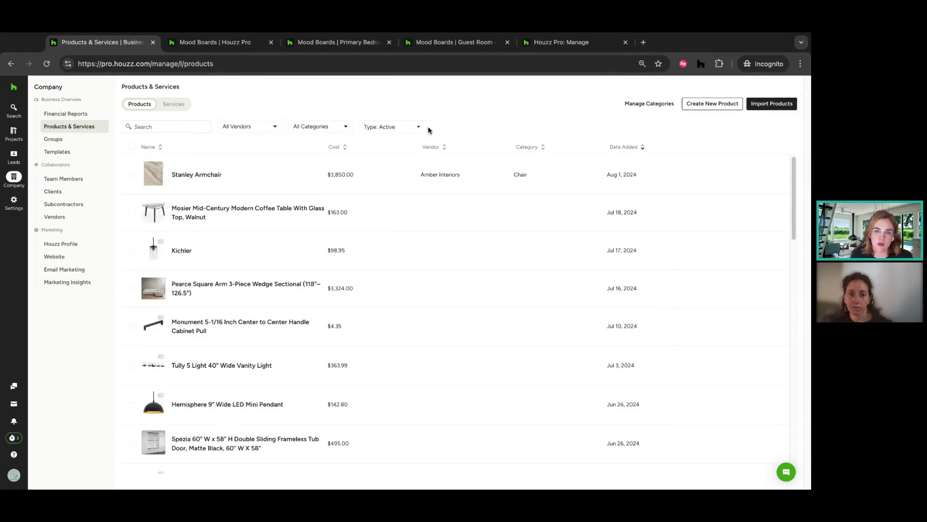
{"action": "left_click", "coordinate": [419, 127]}
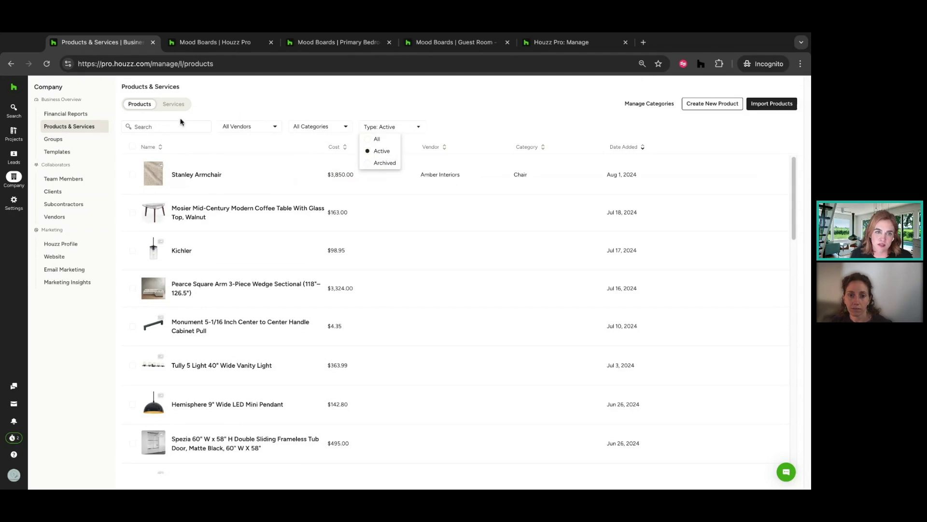
{"action": "left_click", "coordinate": [352, 122]}
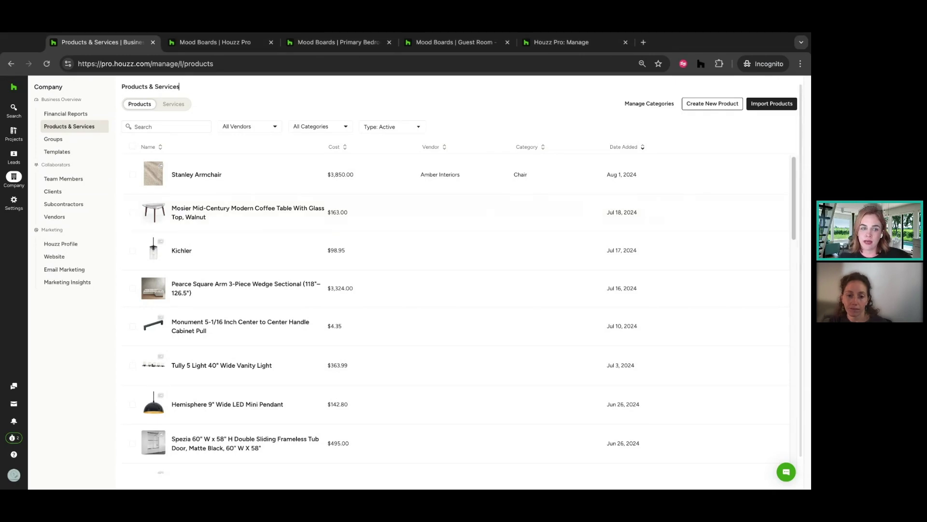
{"action": "mouse_move", "coordinate": [14, 135]}
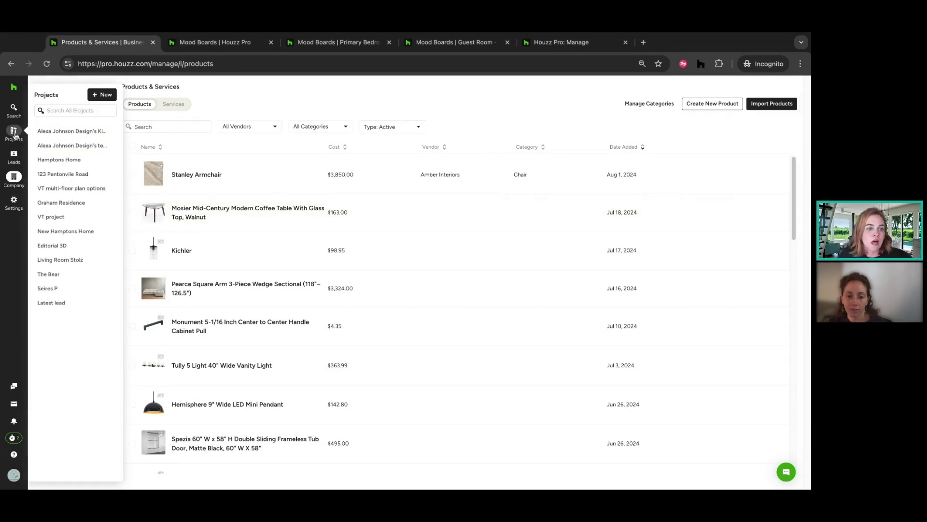
Open the 123 Pentonville Road project's Mood Boards and load the Bathroom Mood Board card
{"action": "left_click", "coordinate": [67, 177]}
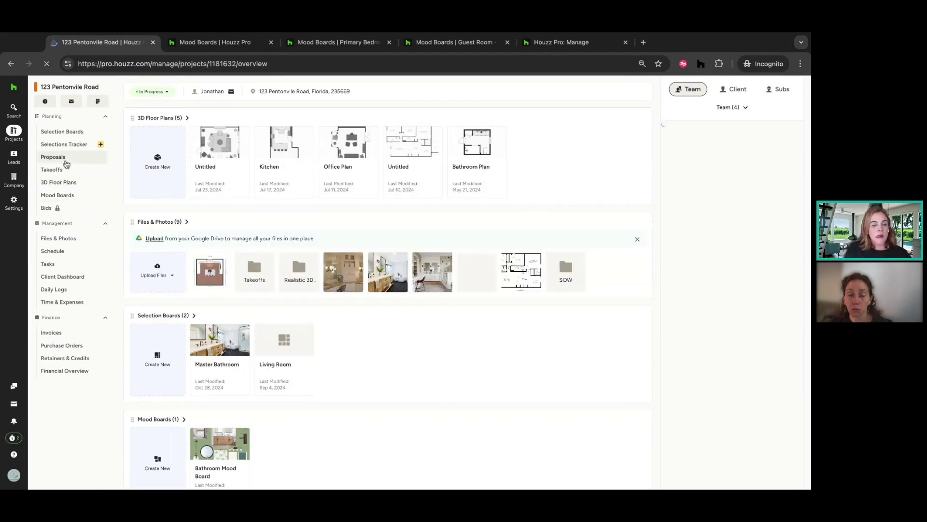
{"action": "left_click", "coordinate": [58, 197]}
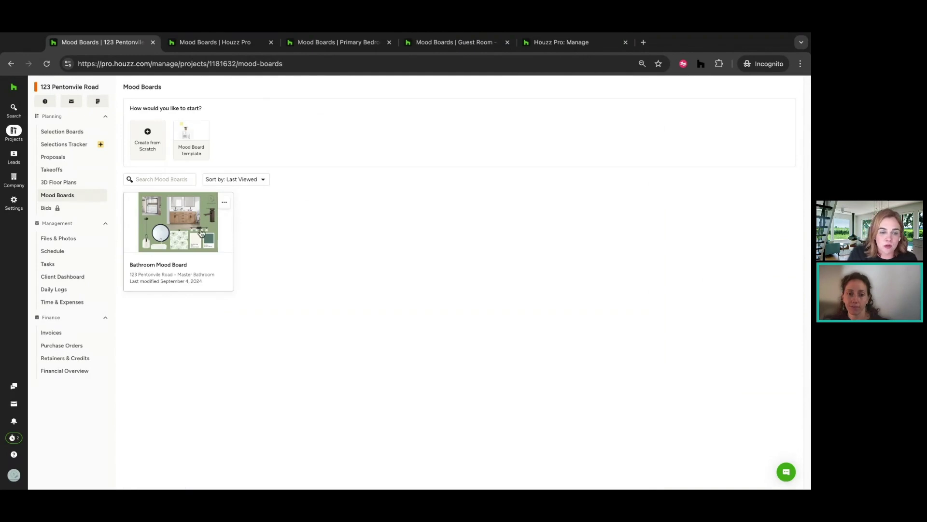
{"action": "left_click", "coordinate": [168, 237]}
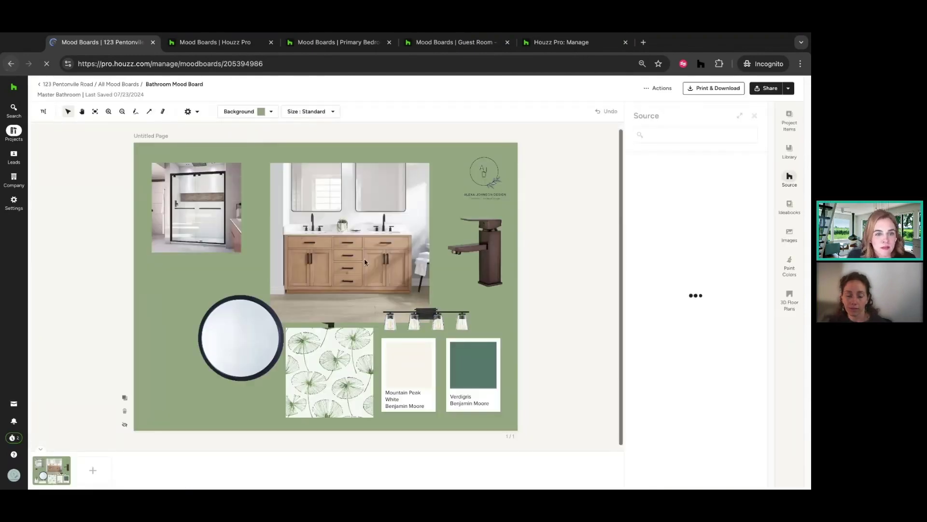
{"action": "left_click", "coordinate": [11, 64]}
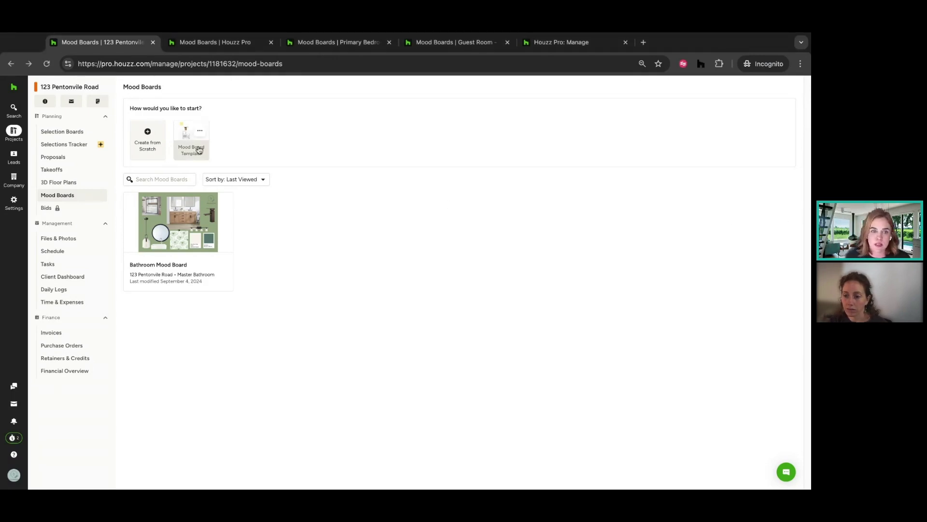
{"action": "left_click", "coordinate": [194, 235]}
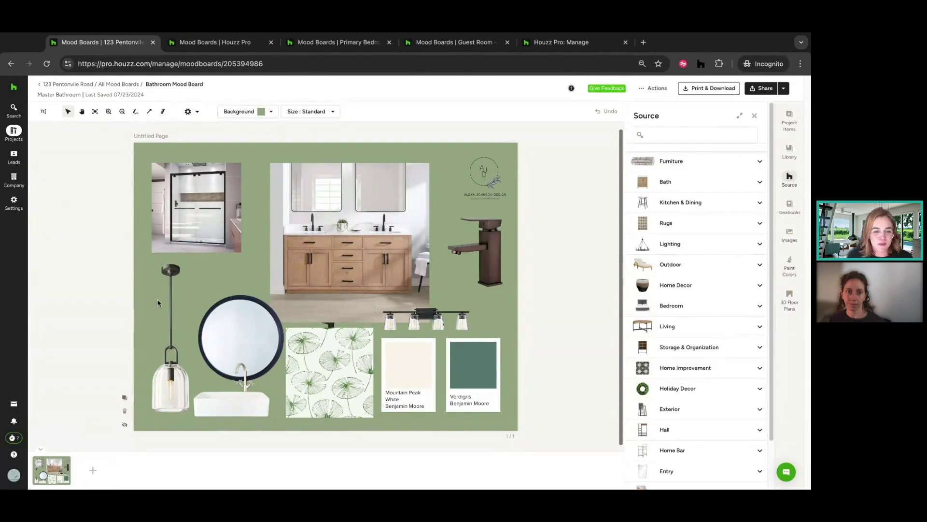
Restore and apply the pendant light's original white background via Edit Background
{"action": "left_click", "coordinate": [173, 295]}
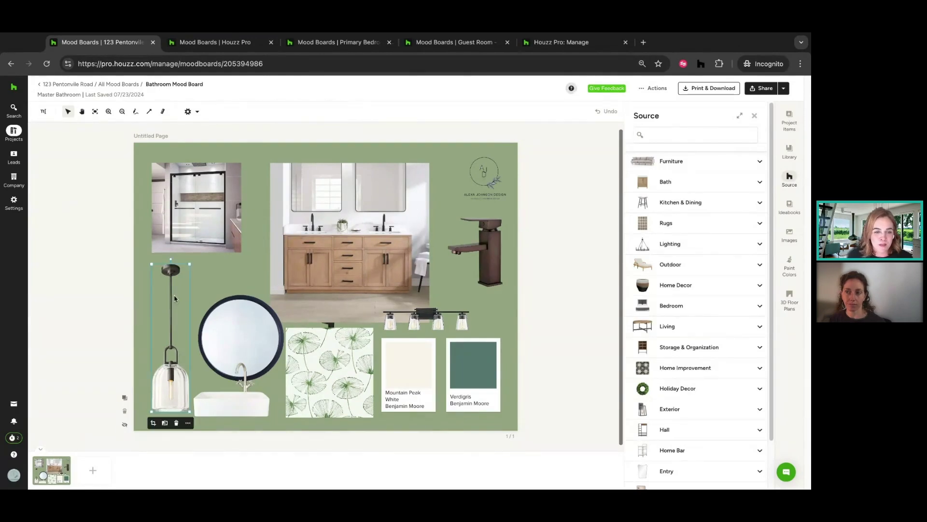
{"action": "left_click", "coordinate": [188, 423]}
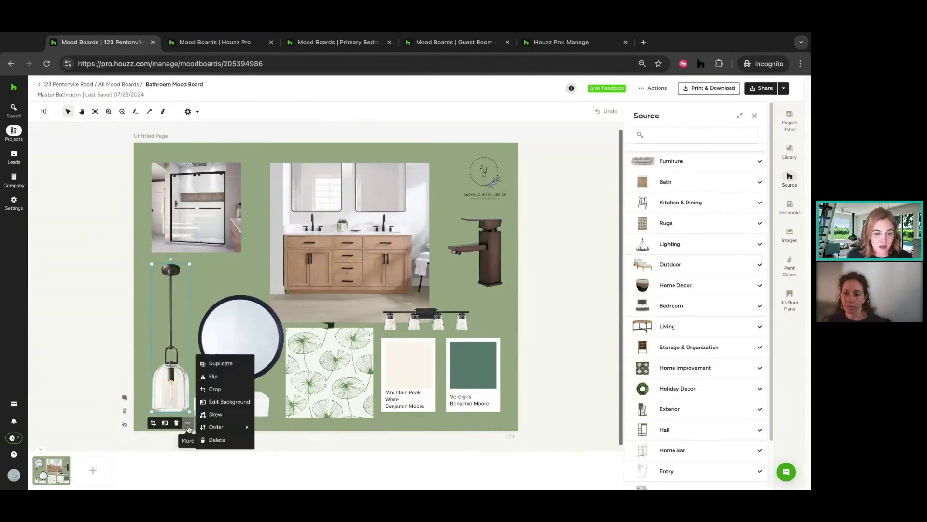
{"action": "left_click", "coordinate": [239, 404]}
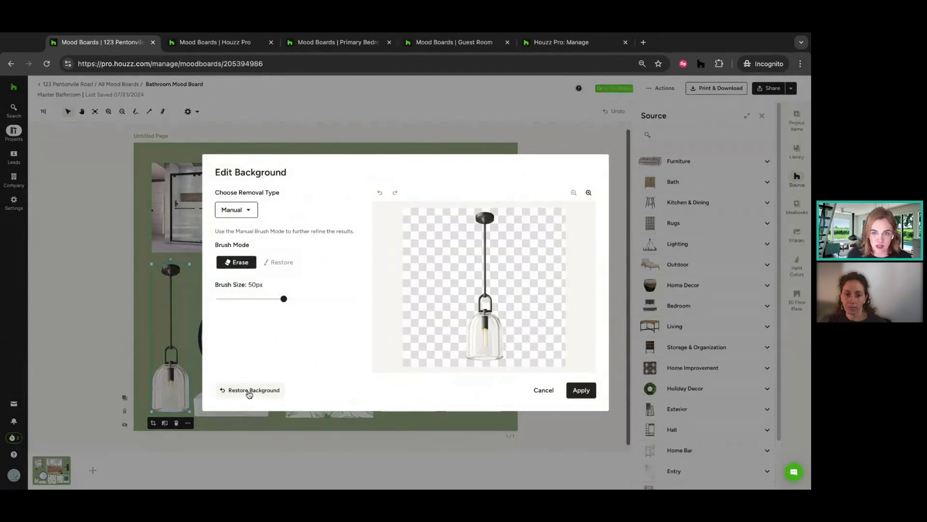
{"action": "left_click", "coordinate": [251, 390]}
{"action": "left_click", "coordinate": [584, 395]}
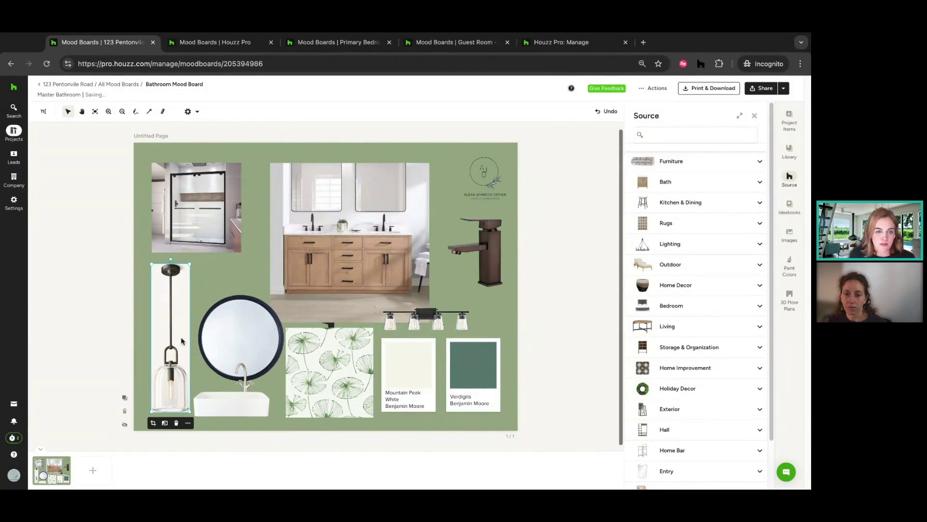
Apply Automatic background removal to the pendant light
{"action": "left_click", "coordinate": [187, 423]}
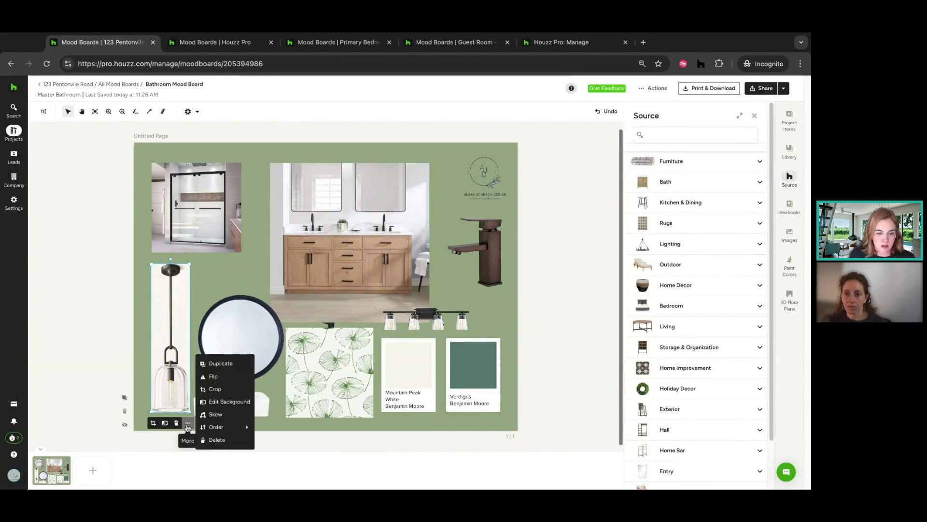
{"action": "left_click", "coordinate": [227, 402]}
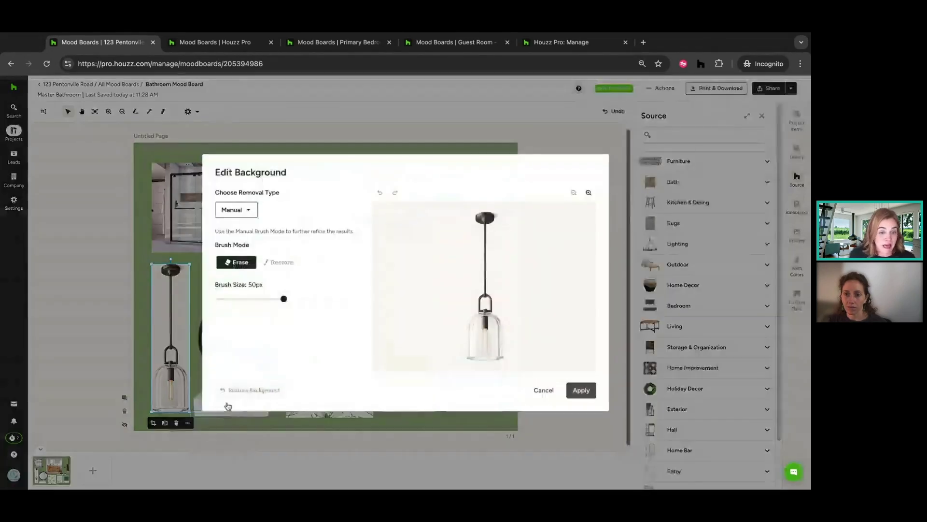
{"action": "left_click", "coordinate": [248, 209]}
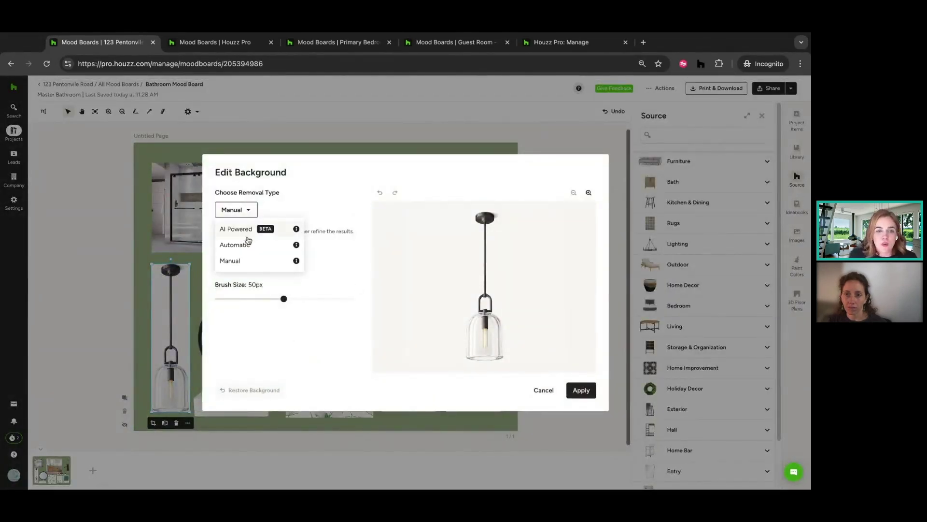
{"action": "left_click", "coordinate": [238, 249]}
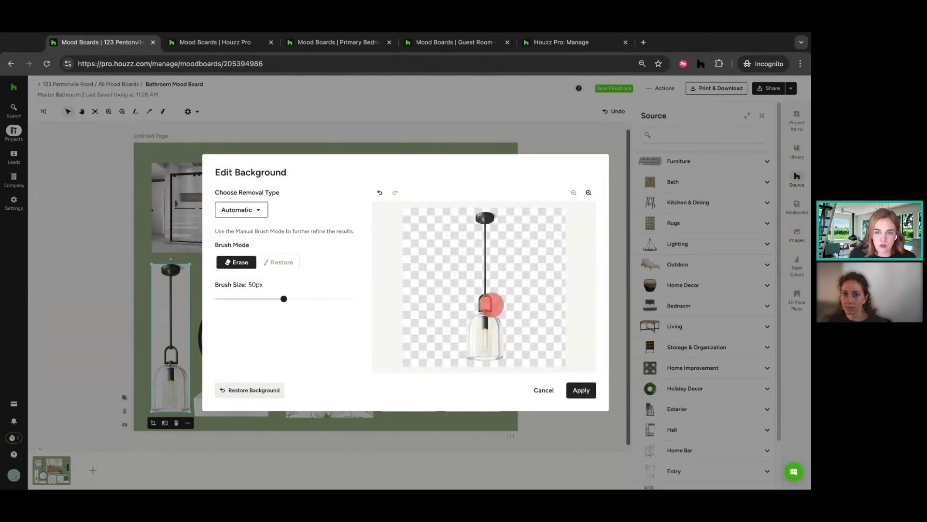
{"action": "left_click", "coordinate": [581, 390]}
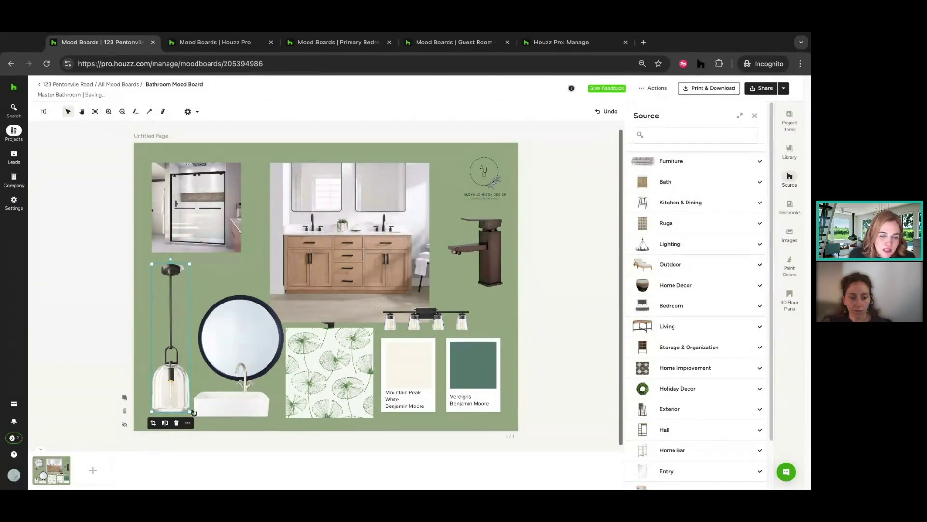
Manually erase the shadow beside the pendant's canopy with a 40px brush and apply
{"action": "left_click", "coordinate": [188, 423]}
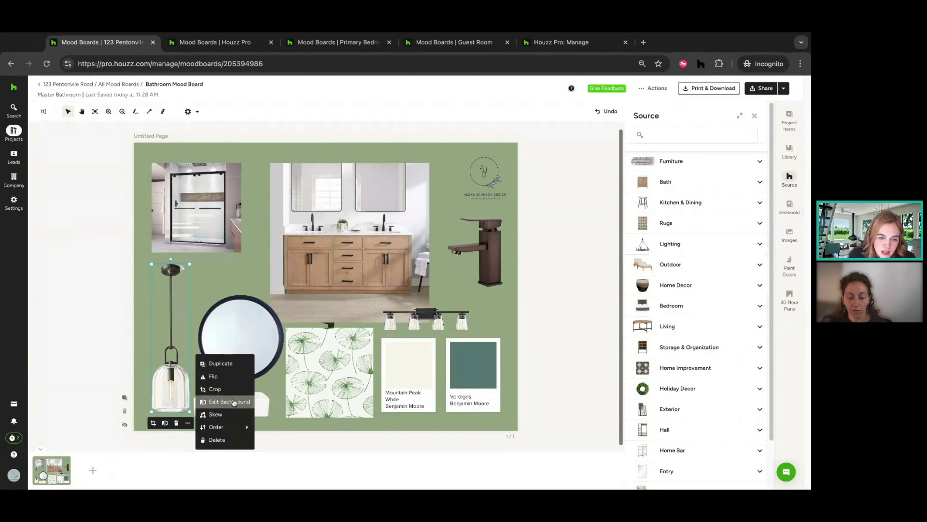
{"action": "left_click", "coordinate": [236, 401]}
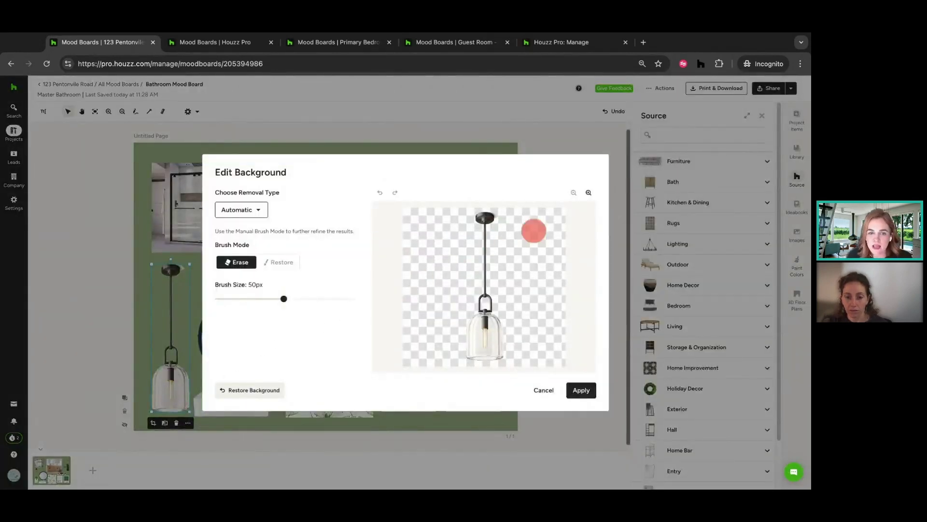
{"action": "left_click", "coordinate": [239, 209]}
{"action": "left_click", "coordinate": [232, 257]}
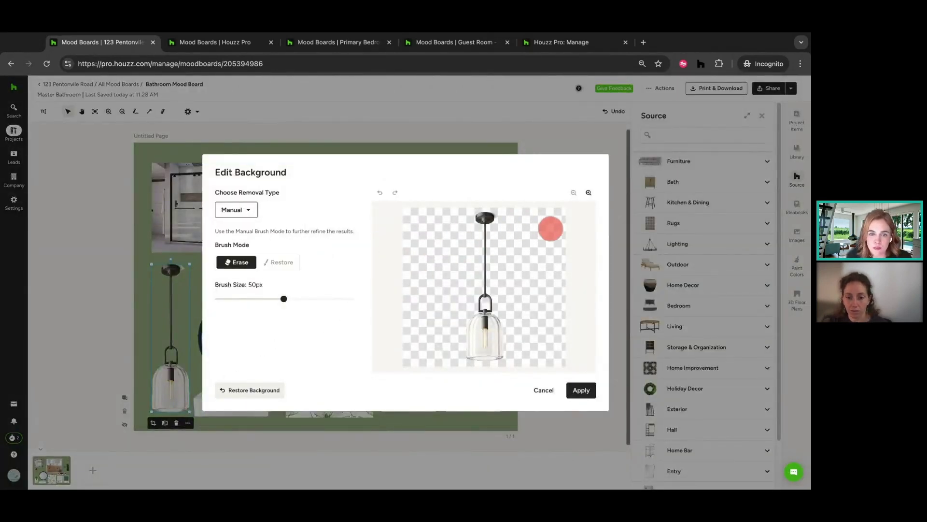
{"action": "left_click", "coordinate": [588, 192]}
{"action": "left_click", "coordinate": [588, 192]}
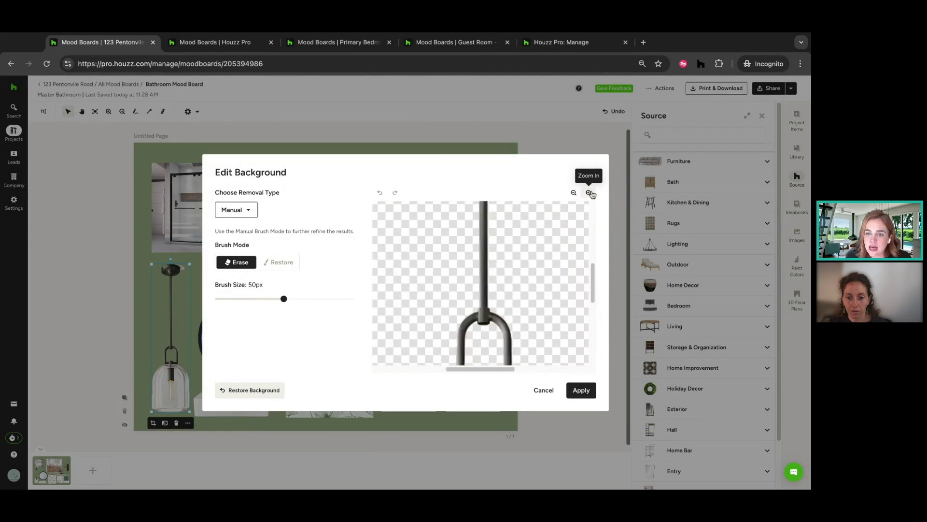
{"action": "left_click", "coordinate": [589, 192]}
{"action": "scroll", "coordinate": [593, 285], "scroll_direction": "up", "scroll_amount": 5}
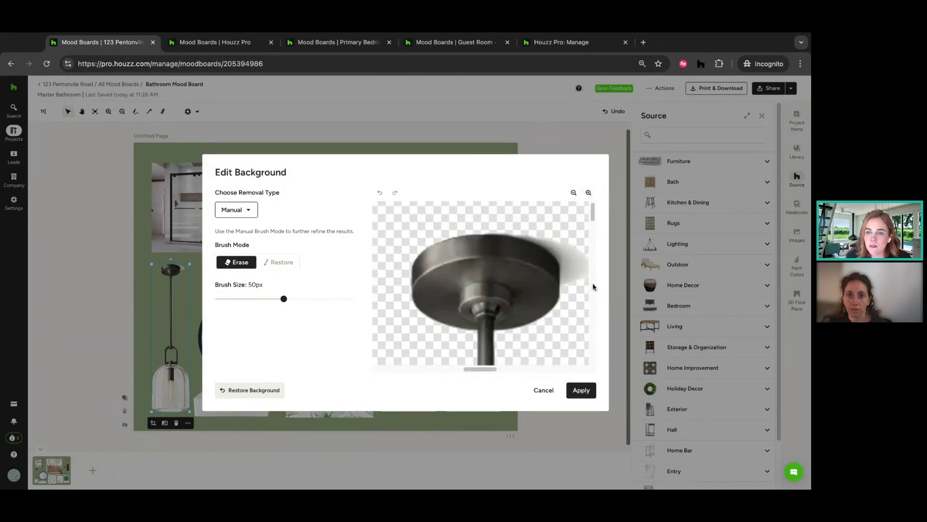
{"action": "scroll", "coordinate": [487, 368], "scroll_direction": "right", "scroll_amount": 3}
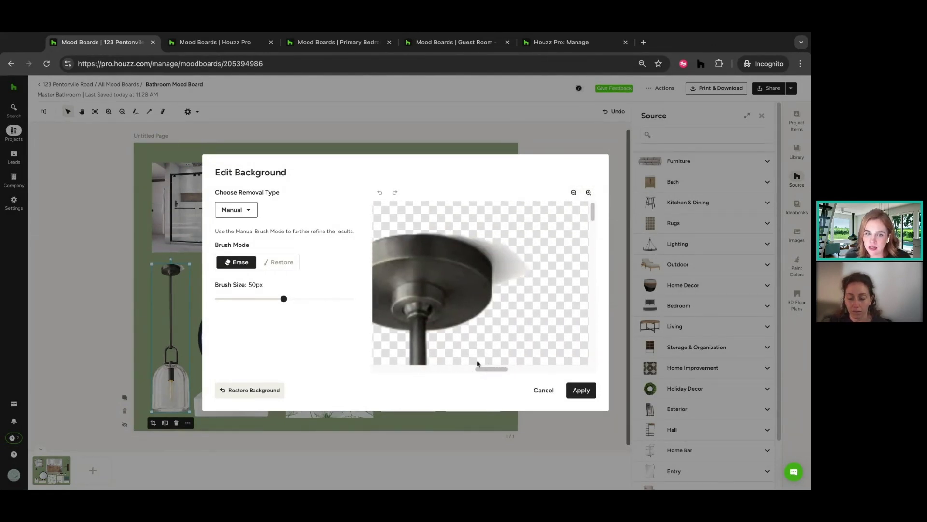
{"action": "left_click_drag", "start_coordinate": [284, 299], "coordinate": [269, 298]}
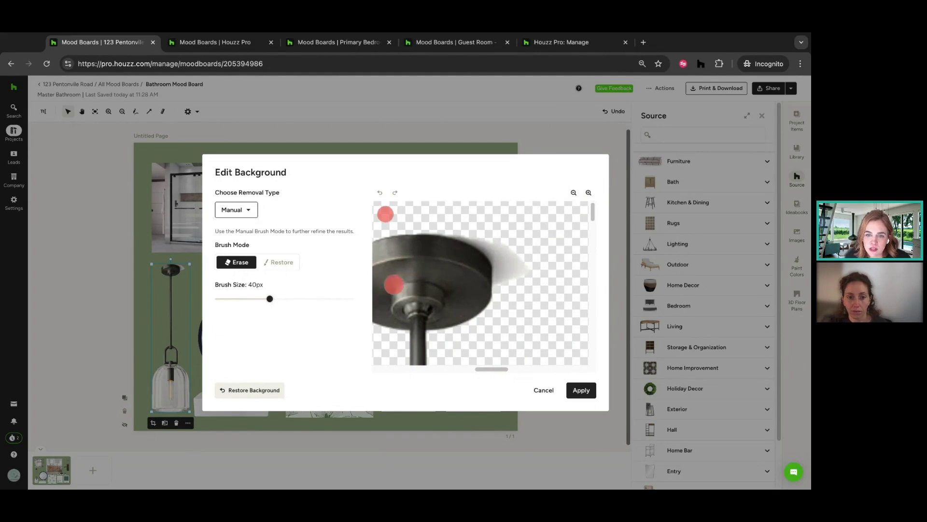
{"action": "left_click_drag", "start_coordinate": [496, 231], "coordinate": [500, 280]}
{"action": "left_click", "coordinate": [581, 390]}
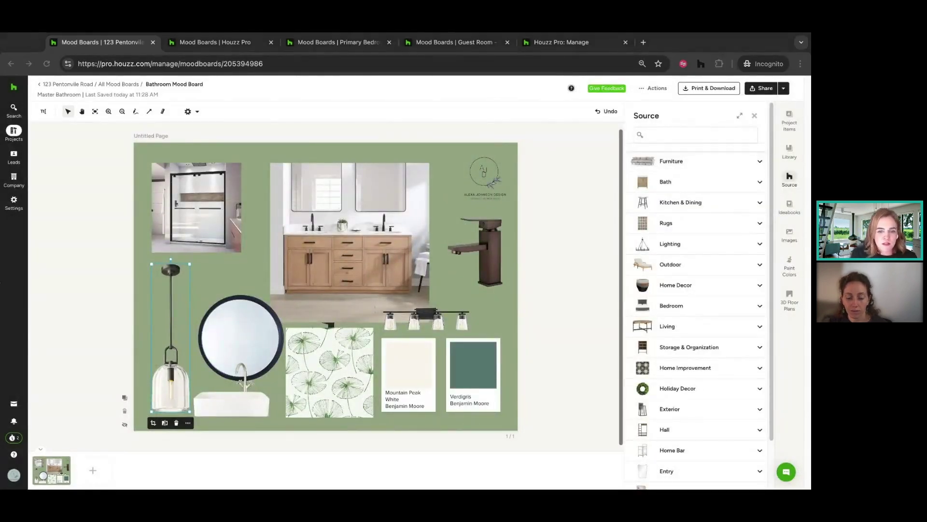
Select the Mountain Peak White swatch and open Paint Colors, keeping Benjamin Moore as the brand
{"action": "left_click", "coordinate": [375, 440]}
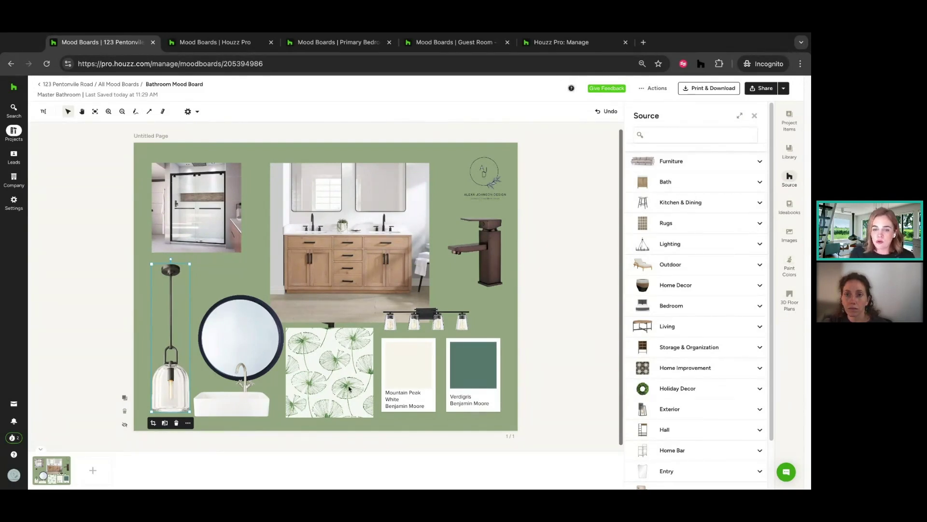
{"action": "left_click", "coordinate": [418, 383]}
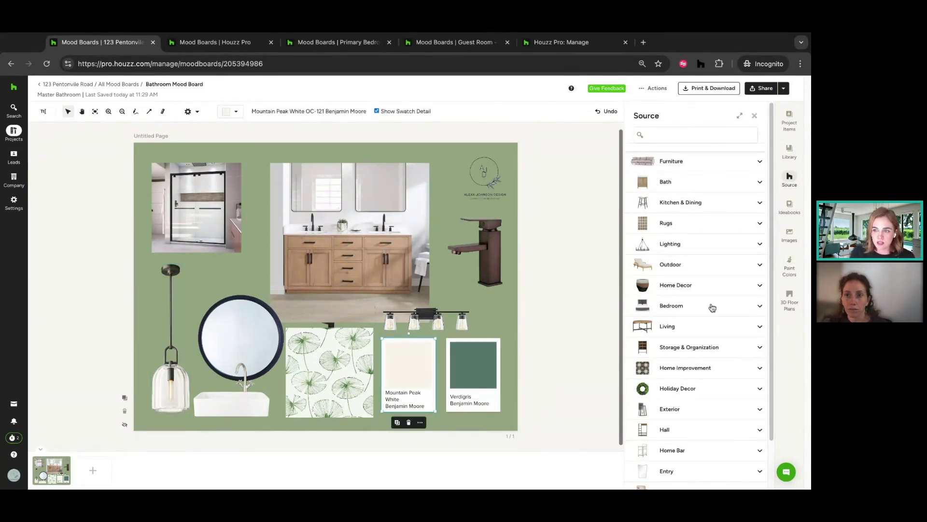
{"action": "left_click", "coordinate": [789, 263]}
{"action": "left_click", "coordinate": [698, 142]}
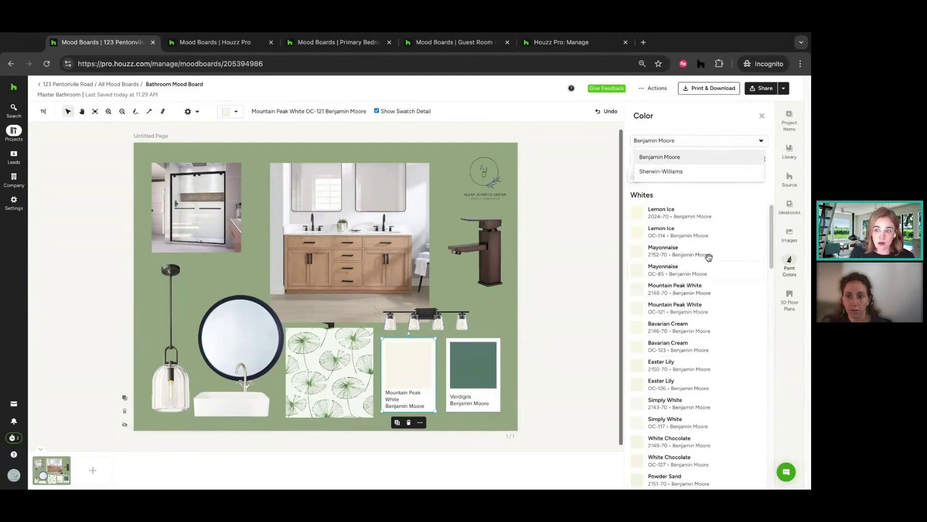
{"action": "left_click", "coordinate": [416, 384]}
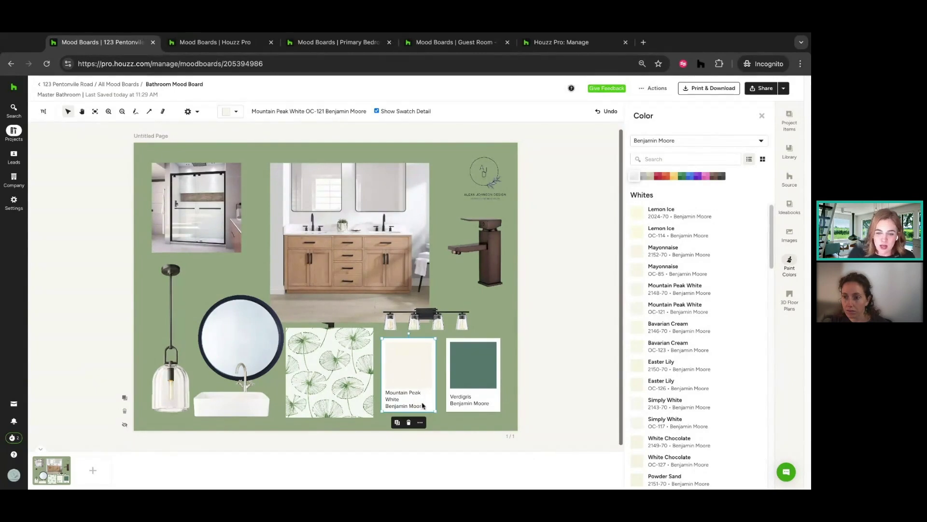
Toggle Show Swatch Detail off and back on, then deselect the swatch
{"action": "left_click", "coordinate": [377, 111]}
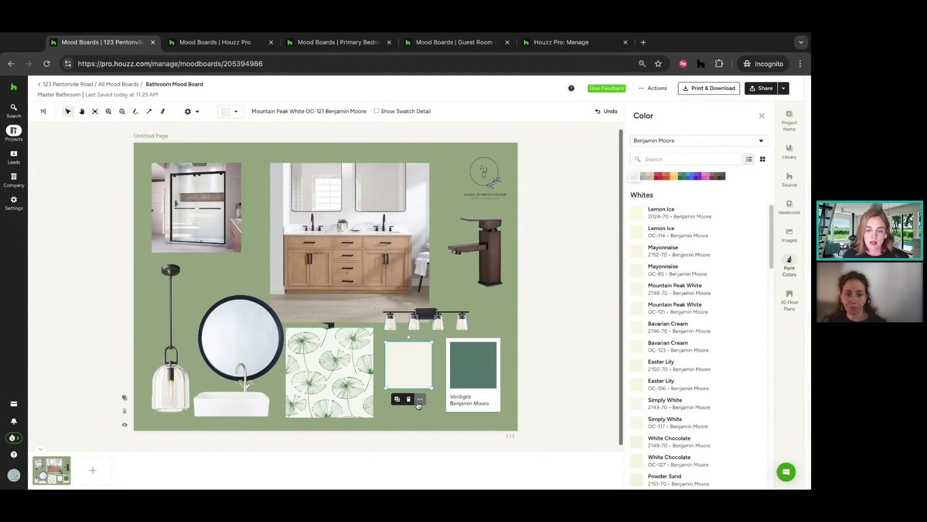
{"action": "left_click", "coordinate": [377, 112]}
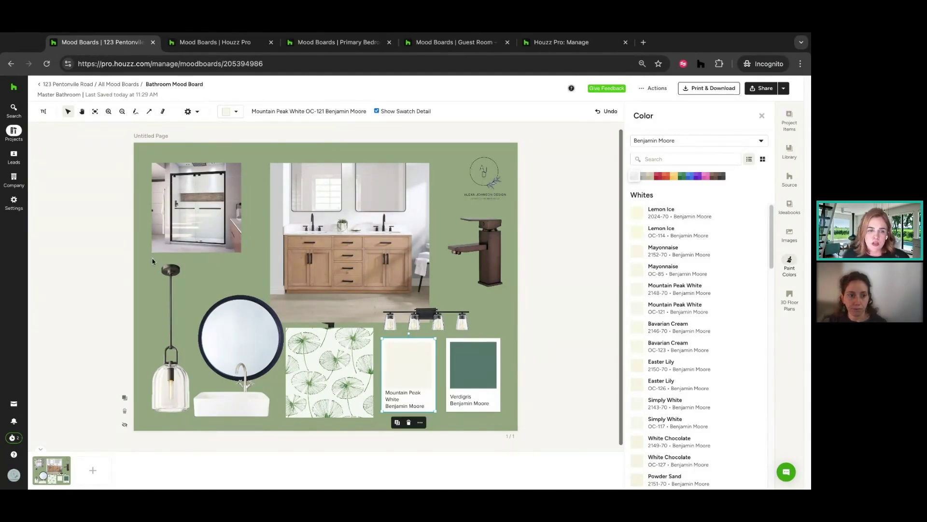
{"action": "left_click", "coordinate": [151, 274]}
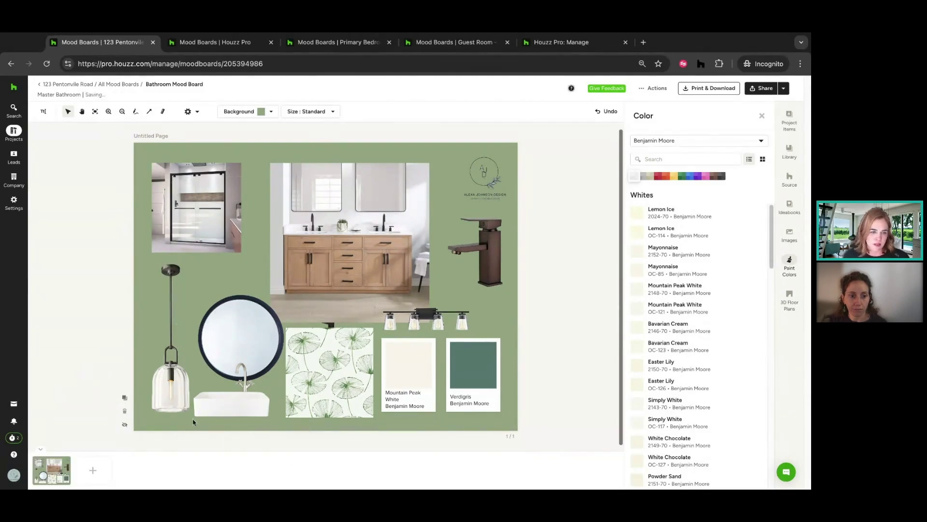
Add a blank page 2, return to page 1, pick the text tool and close Paint Colors
{"action": "left_click", "coordinate": [93, 471]}
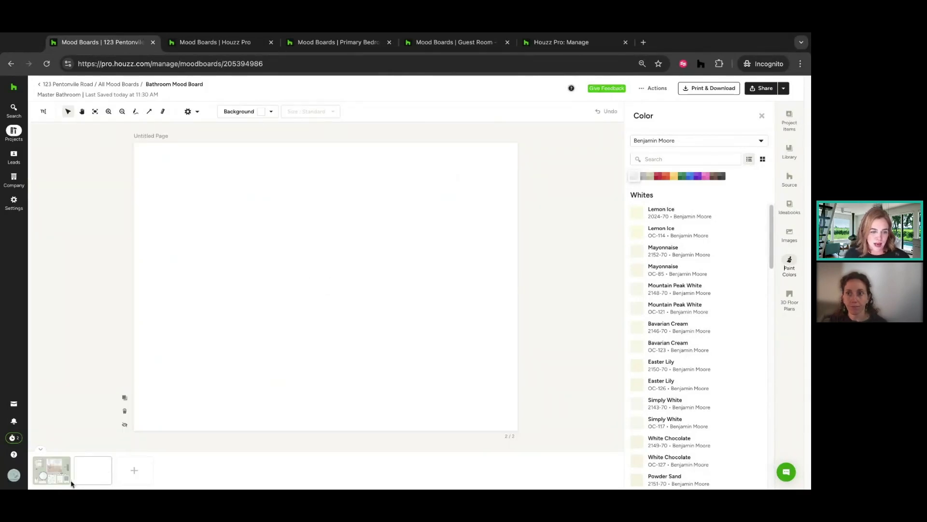
{"action": "left_click", "coordinate": [42, 475]}
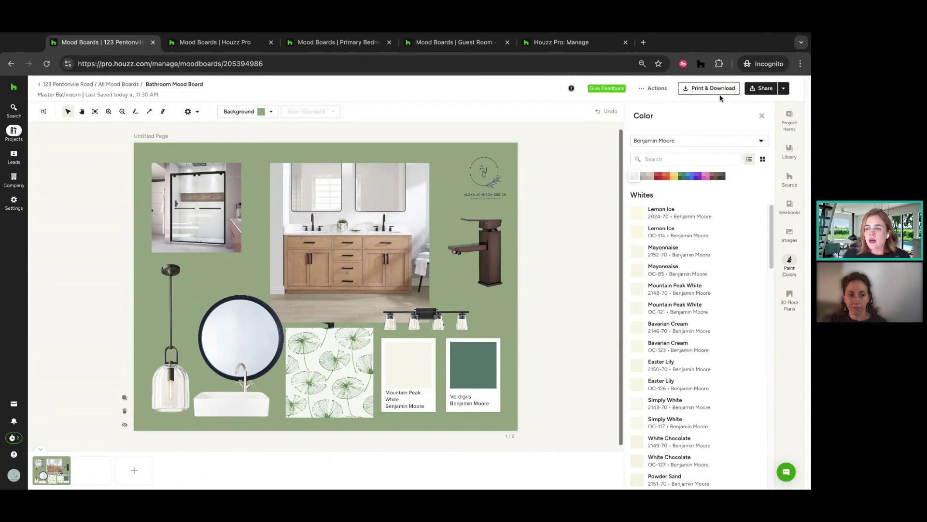
{"action": "left_click", "coordinate": [655, 89]}
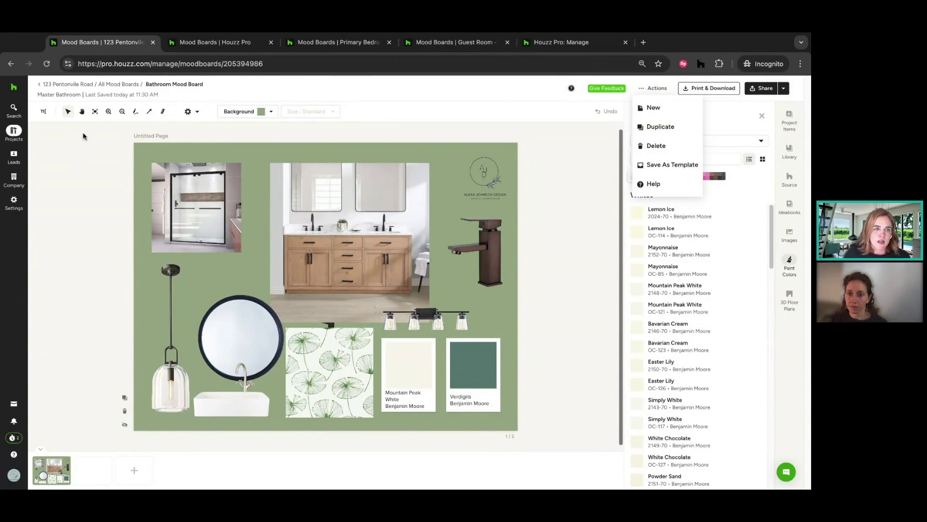
{"action": "left_click", "coordinate": [42, 112]}
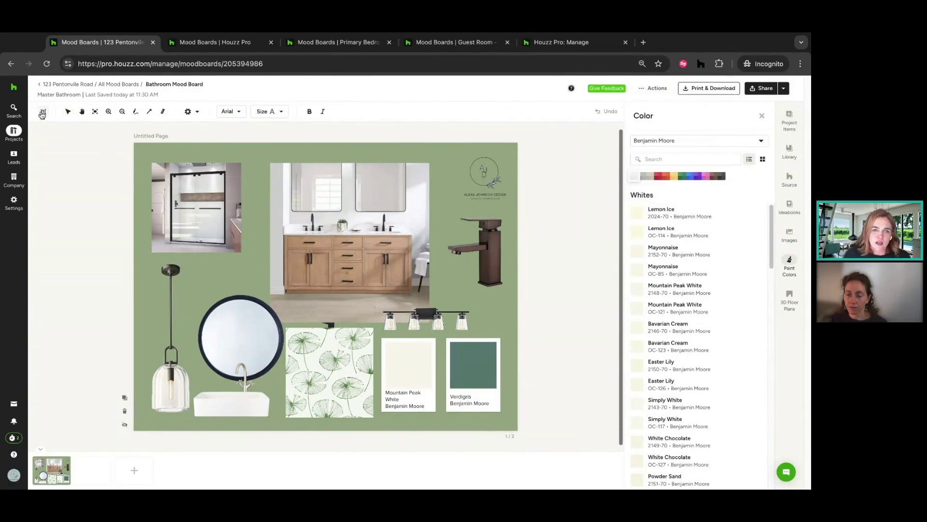
{"action": "left_click", "coordinate": [762, 116]}
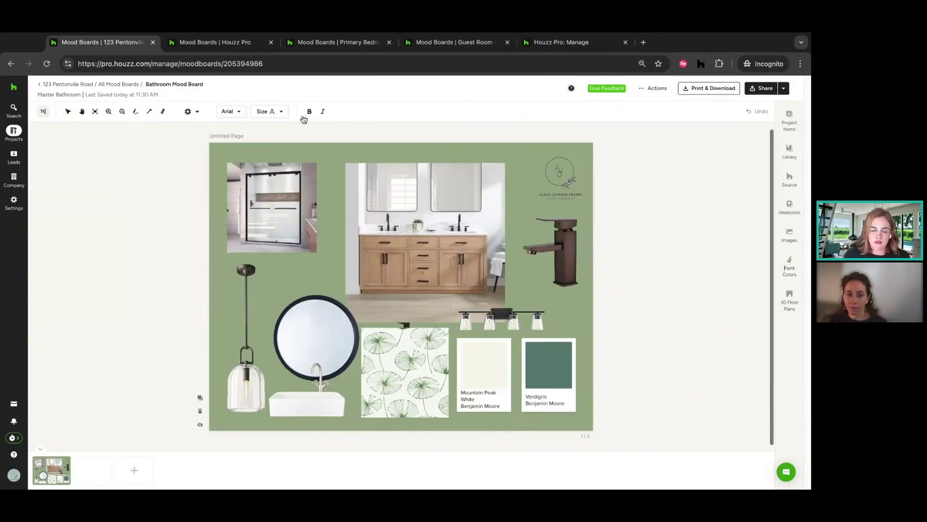
Check the font and text size lists, then start a measurement beside the pendant lamp
{"action": "left_click", "coordinate": [236, 113]}
{"action": "scroll", "coordinate": [221, 217], "scroll_direction": "down", "scroll_amount": 8}
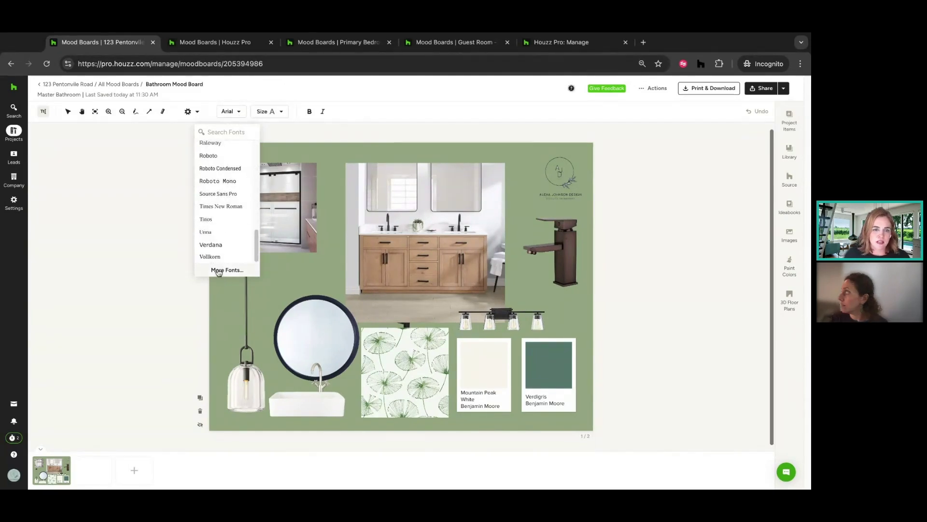
{"action": "left_click", "coordinate": [284, 114]}
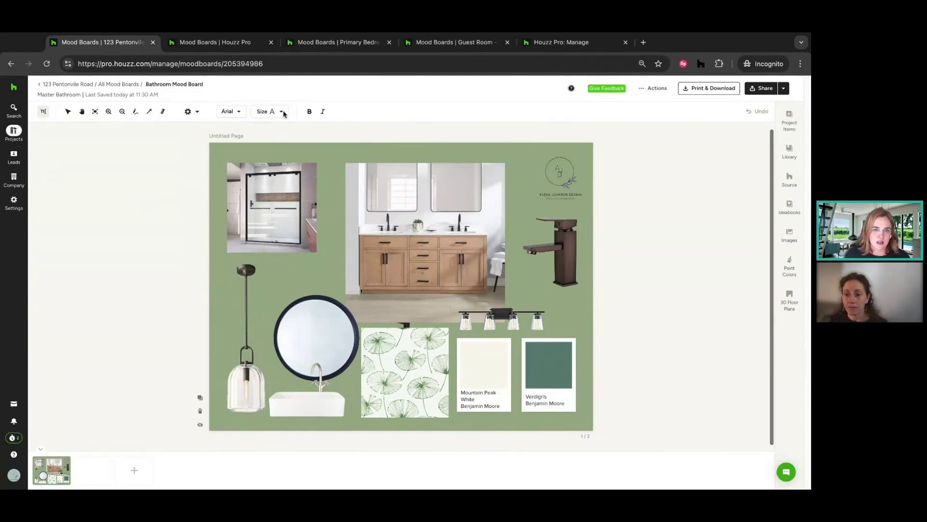
{"action": "left_click", "coordinate": [283, 113]}
{"action": "left_click", "coordinate": [81, 127]}
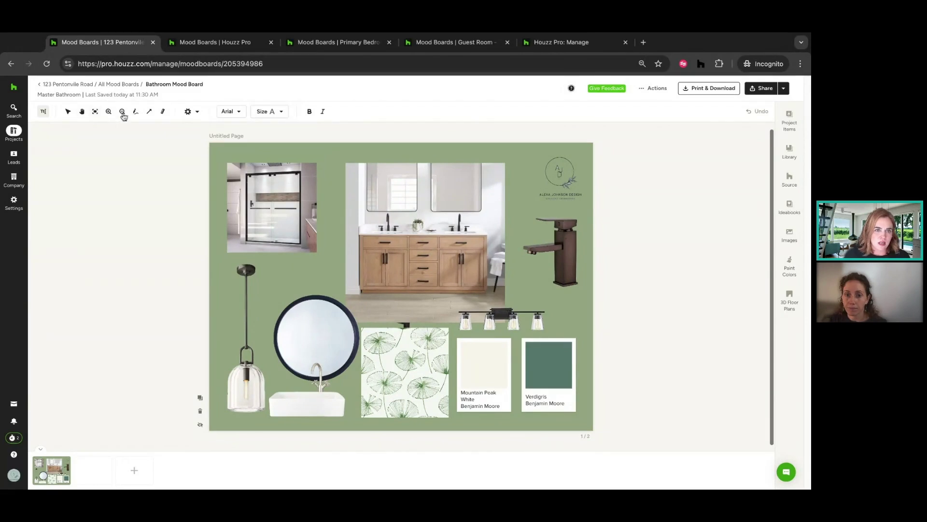
{"action": "left_click", "coordinate": [163, 112]}
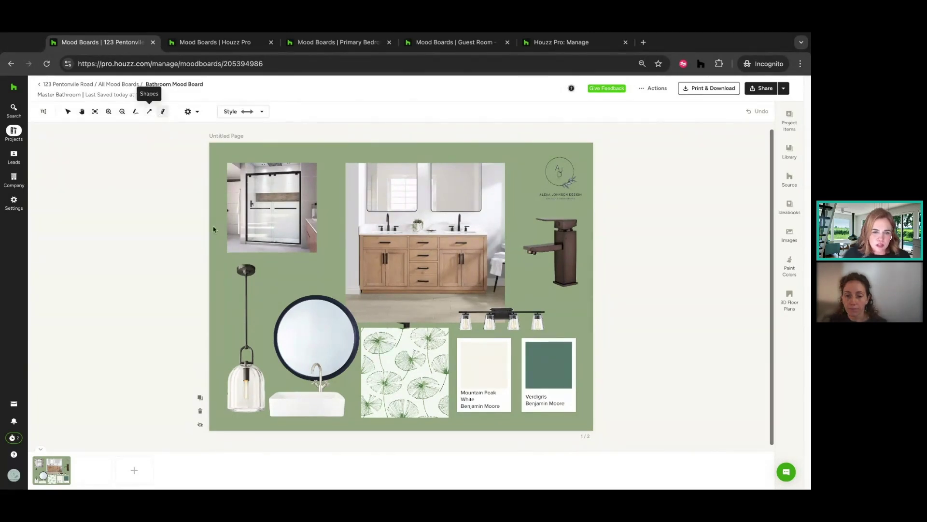
{"action": "left_click", "coordinate": [227, 385]}
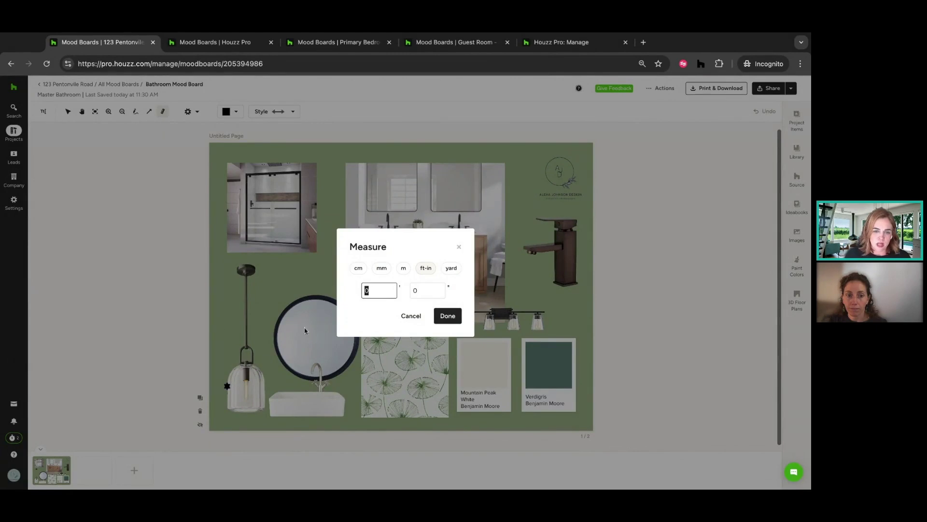
Cancel the Measure dialog, leaving the Bathroom Mood Board without a measure marker
{"action": "left_click", "coordinate": [411, 316]}
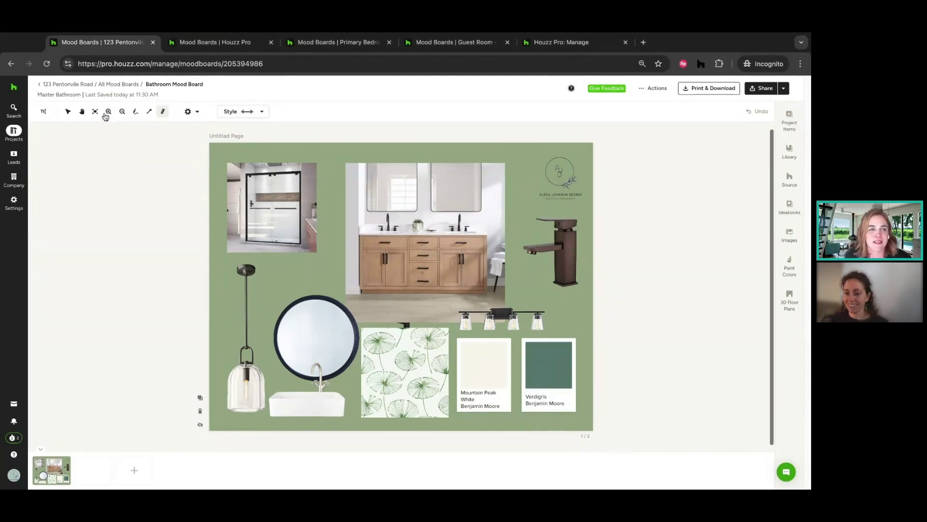
Return via the 123 Pentonville Road breadcrumb, then open Go to Help Center from the help menu
{"action": "left_click", "coordinate": [78, 86]}
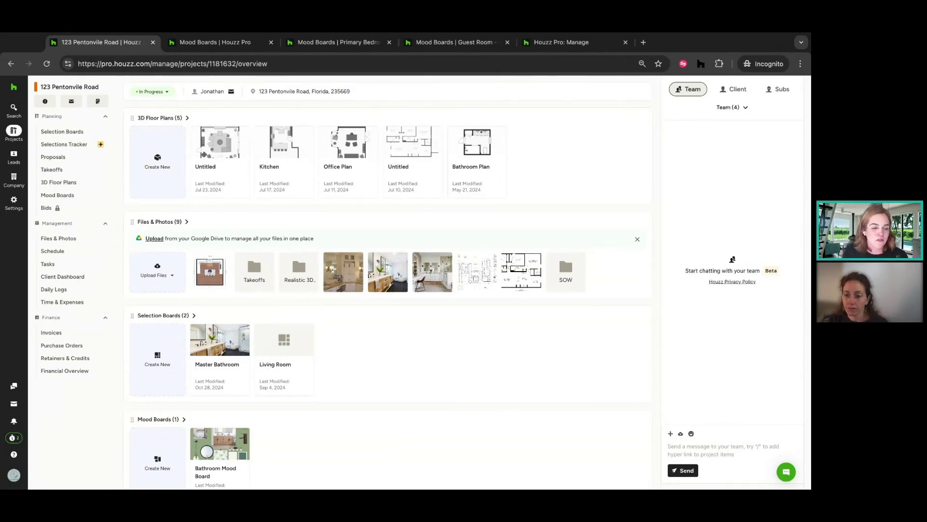
{"action": "left_click", "coordinate": [13, 454]}
{"action": "left_click", "coordinate": [85, 467]}
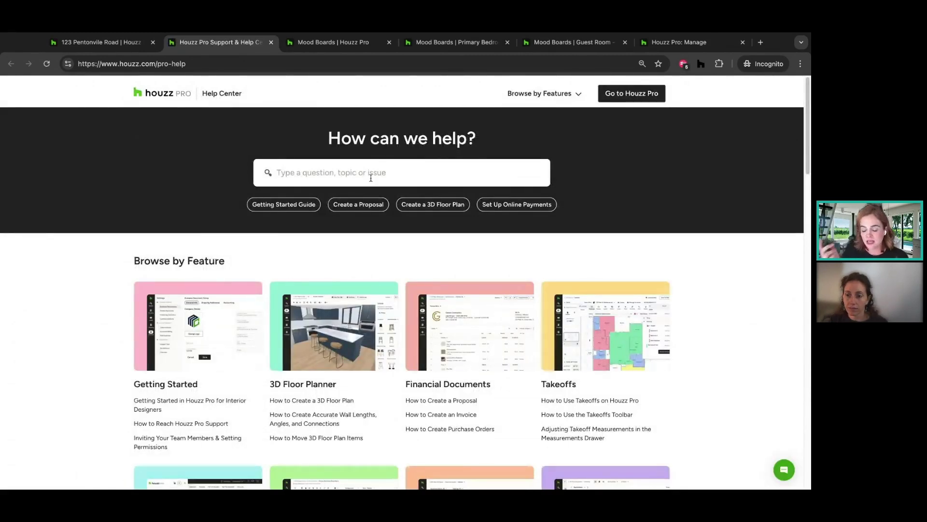
Search the Help Center for 'lidar', open 'How to Scan a Room Using LiDAR Technology', and play its 1:27 video
{"action": "type", "text": "ar"}
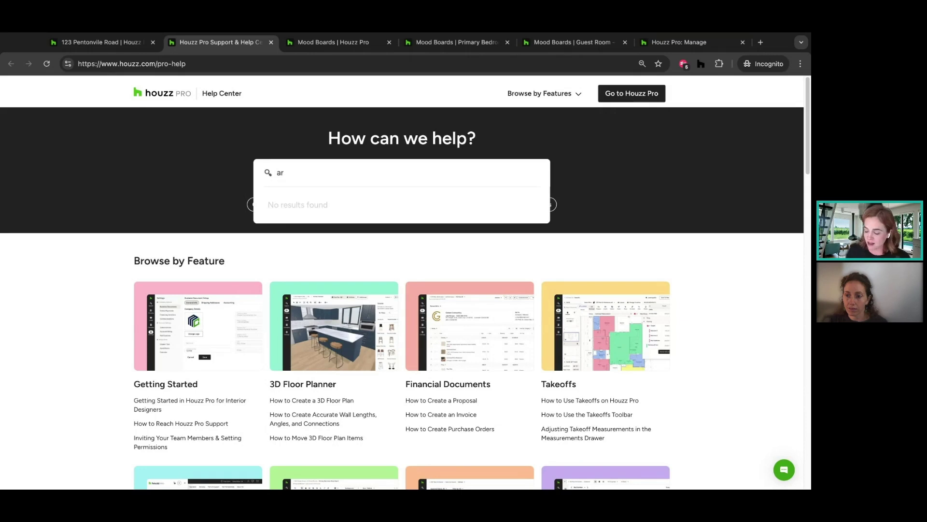
{"action": "key", "text": "BackSpace"}
{"action": "key", "text": "BackSpace"}
{"action": "type", "text": "lidar"}
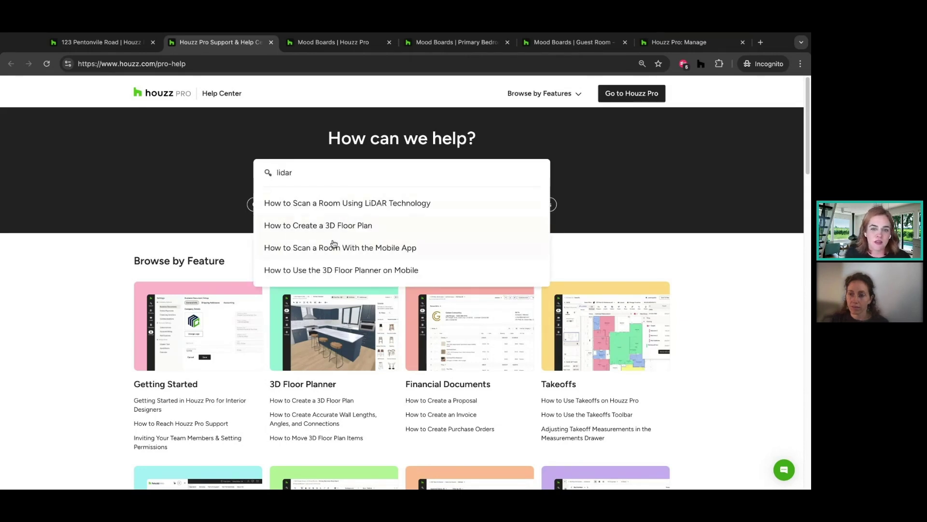
{"action": "left_click", "coordinate": [351, 203]}
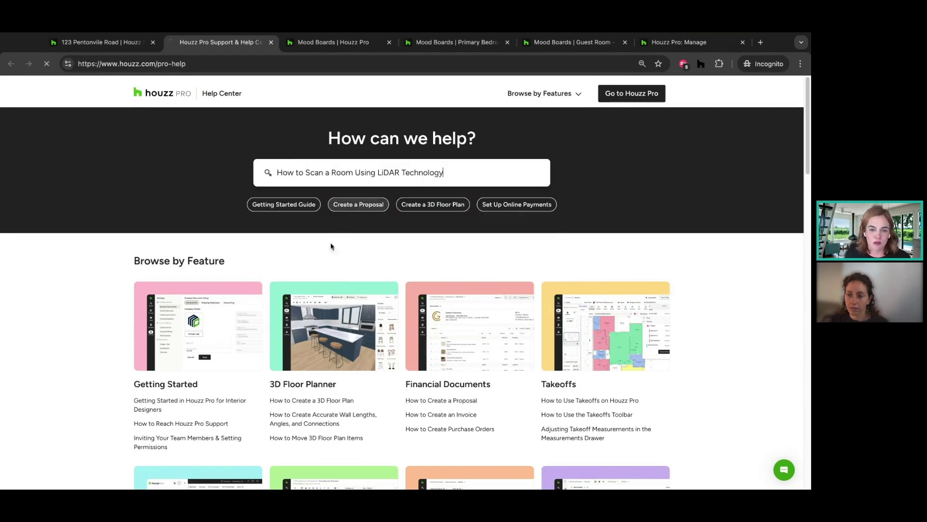
{"action": "scroll", "coordinate": [353, 425], "scroll_direction": "down", "scroll_amount": 6}
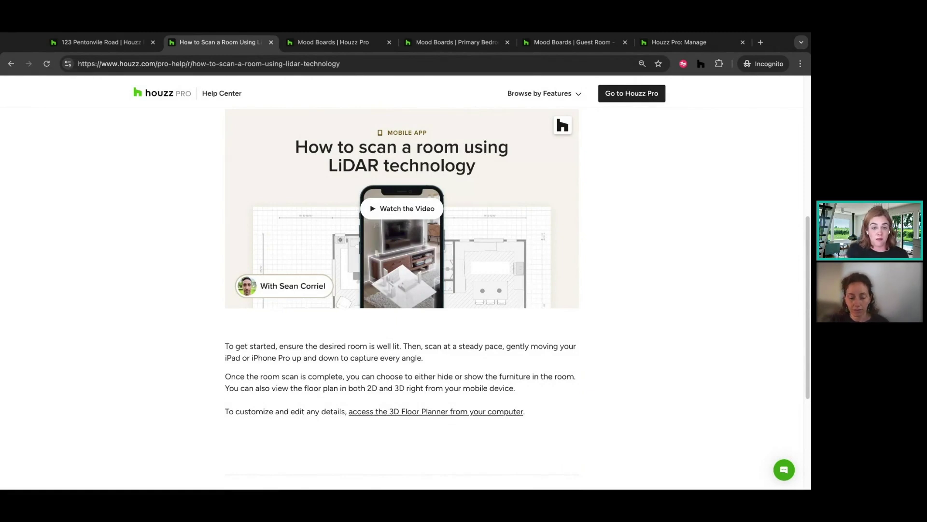
{"action": "left_click", "coordinate": [415, 210]}
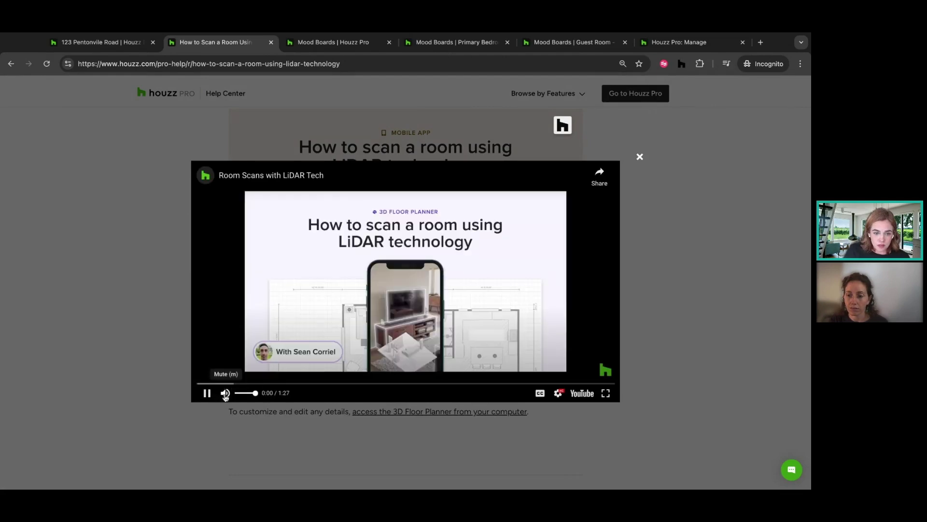
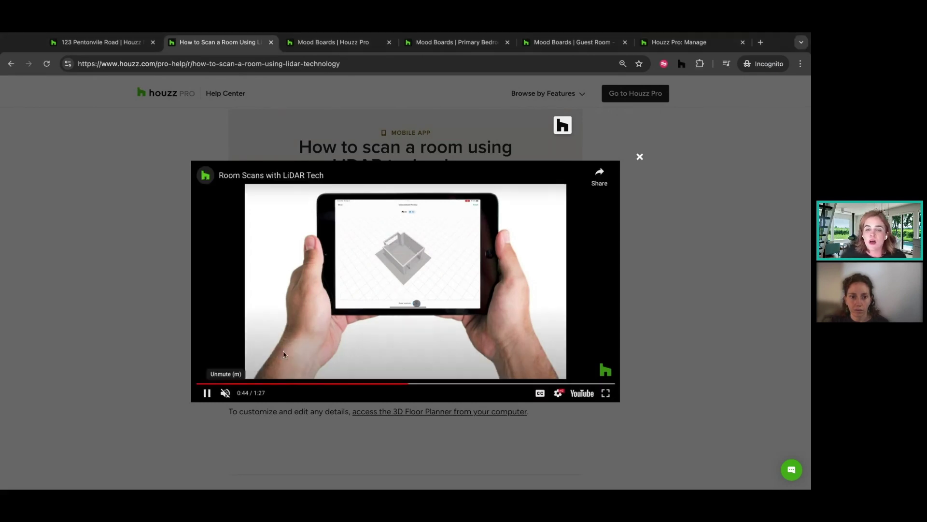
Pause the LiDAR room-scan video and go back to the 123 Pentonvile Road overview tab
{"action": "left_click", "coordinate": [474, 201]}
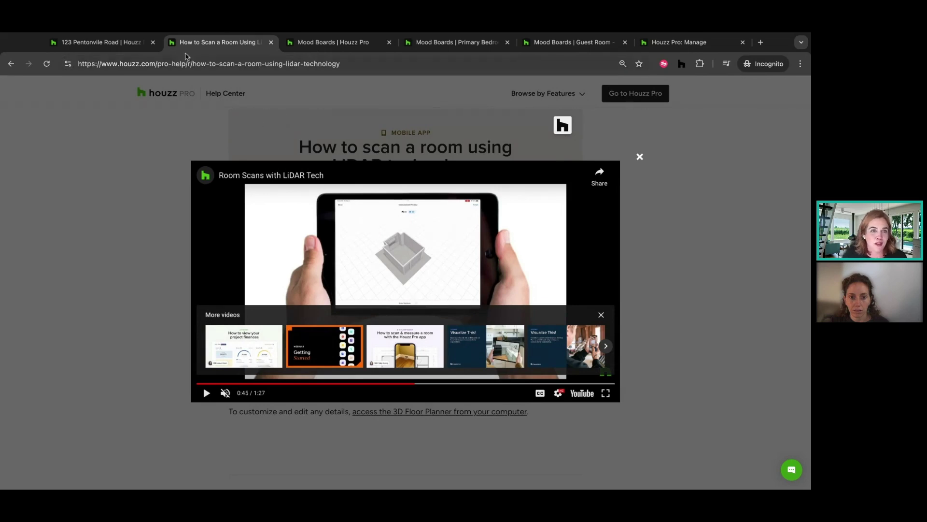
{"action": "left_click", "coordinate": [124, 42]}
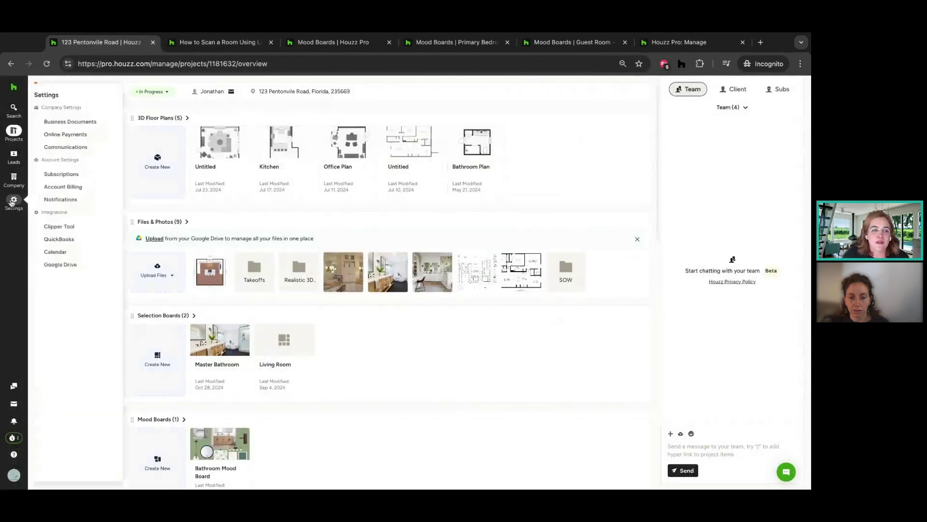
From 3D Floor Plans, open the first Untitled plan, the furnished 23' by 27' living room
{"action": "left_click", "coordinate": [66, 187]}
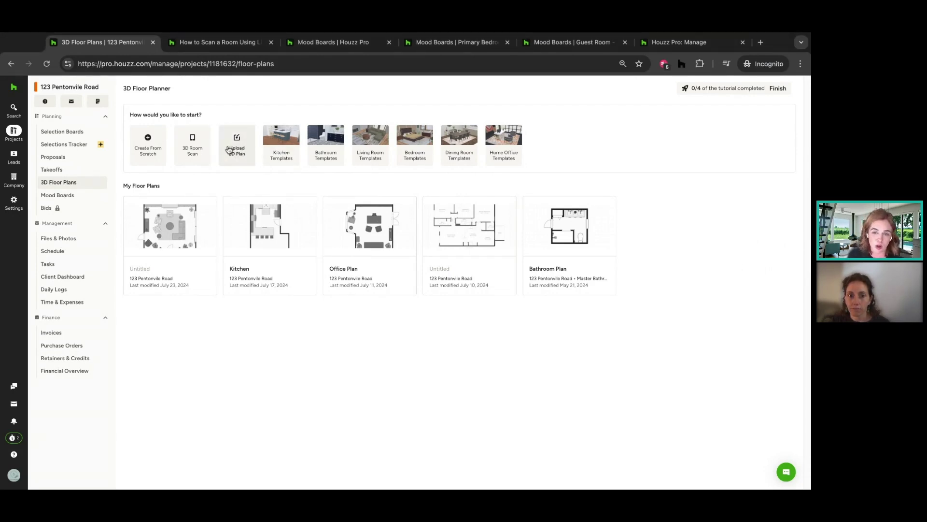
{"action": "mouse_move", "coordinate": [309, 276]}
{"action": "left_click", "coordinate": [180, 238]}
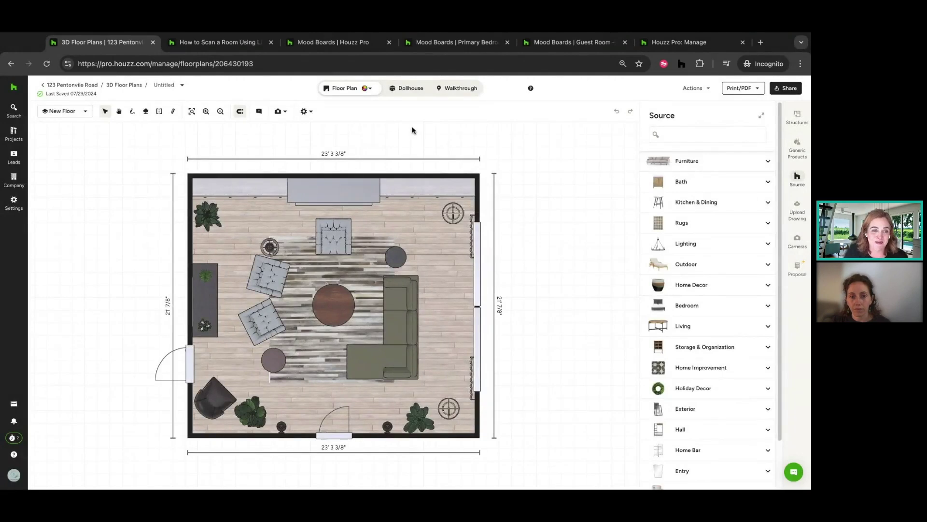
Show the living room in Dollhouse view and inspect the Built-in Storage Top 48" shelving unit
{"action": "left_click", "coordinate": [411, 92]}
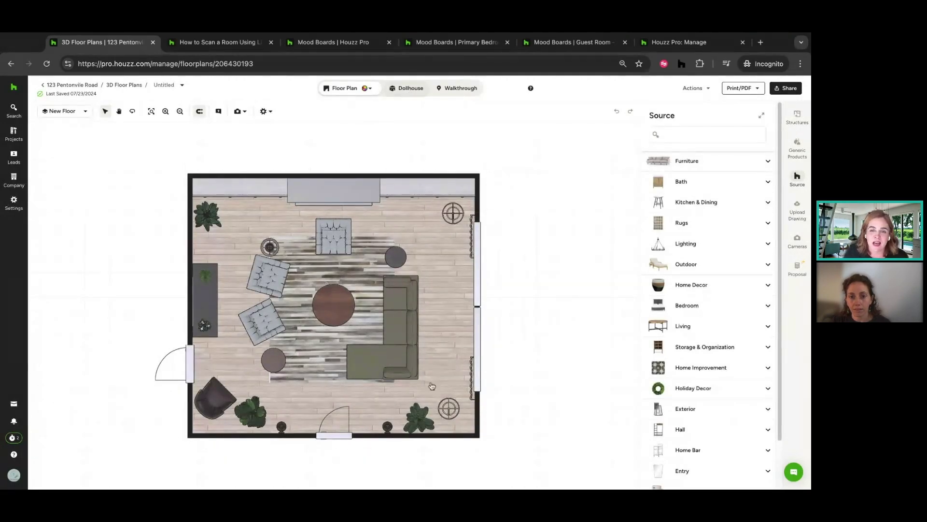
{"action": "left_click", "coordinate": [408, 92]}
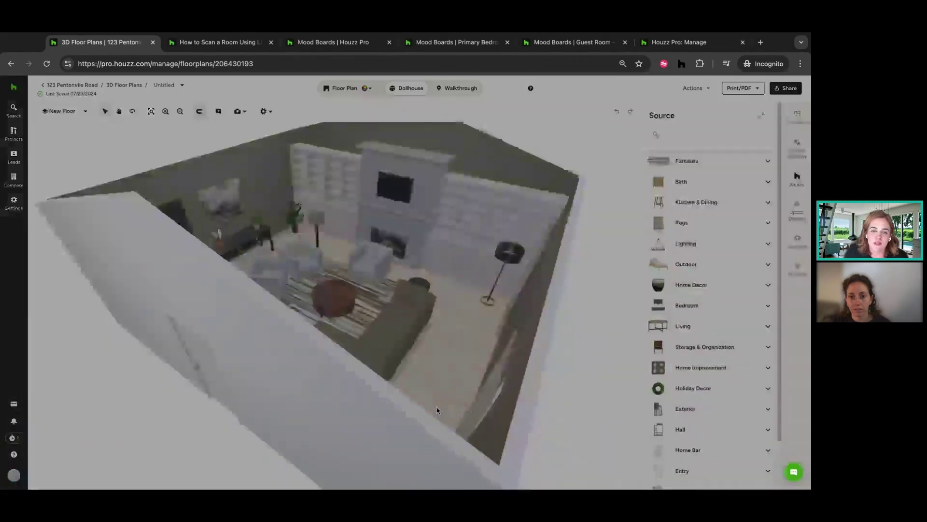
{"action": "left_click", "coordinate": [437, 411]}
{"action": "scroll", "coordinate": [389, 367], "scroll_direction": "up", "scroll_amount": 3}
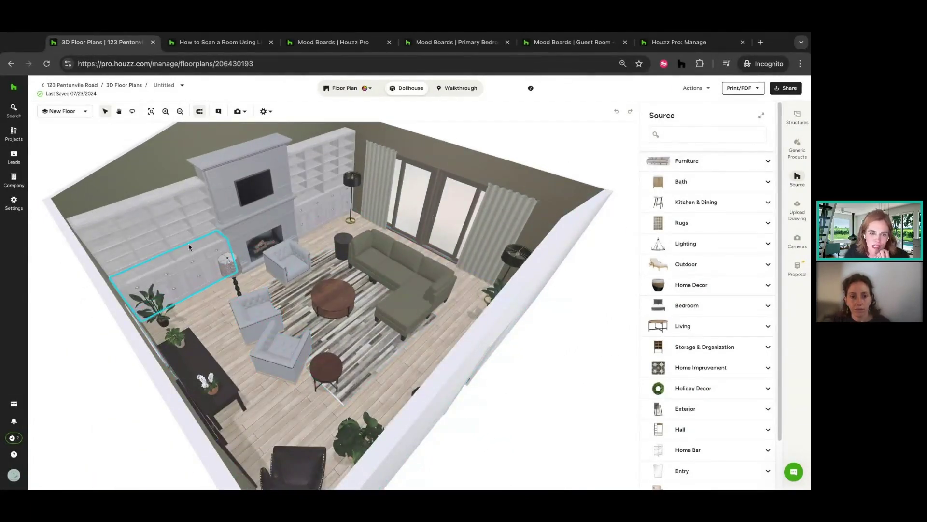
{"action": "left_click", "coordinate": [177, 223]}
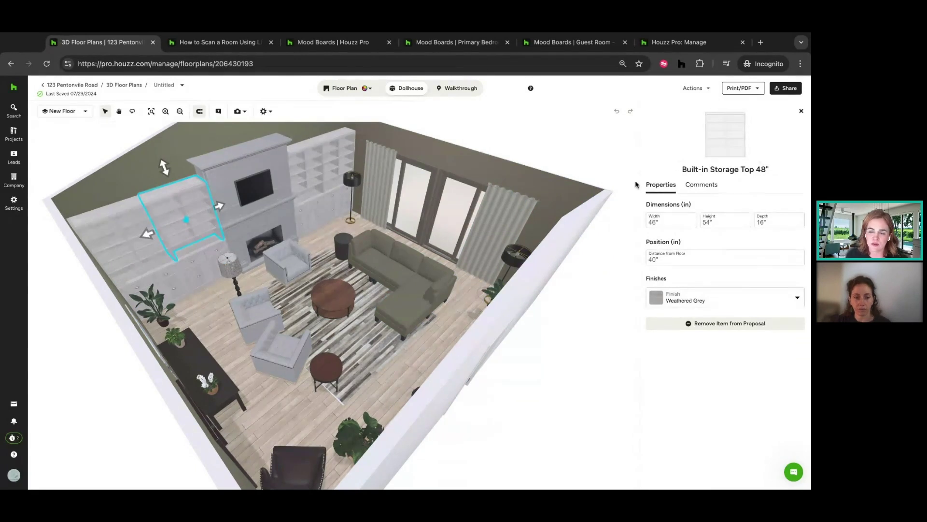
{"action": "left_click", "coordinate": [802, 111]}
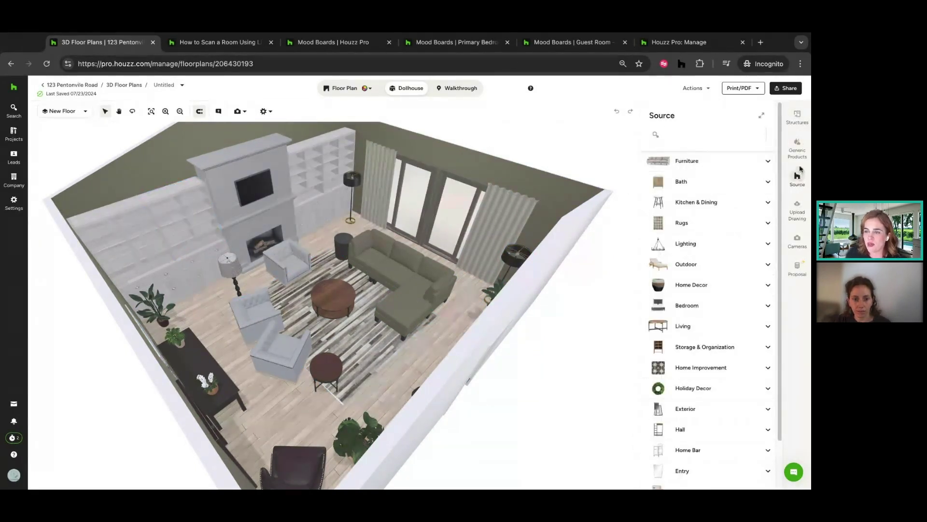
{"action": "left_click", "coordinate": [796, 151]}
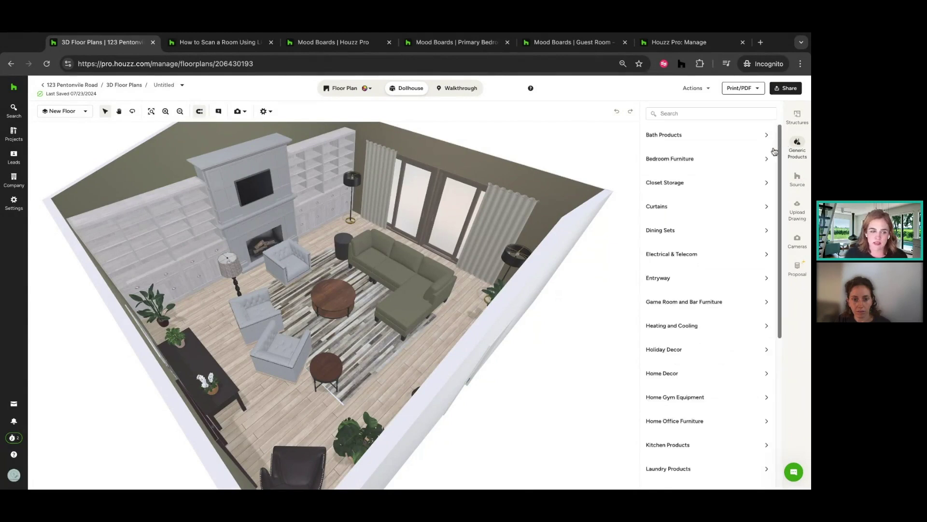
{"action": "left_click", "coordinate": [683, 183]}
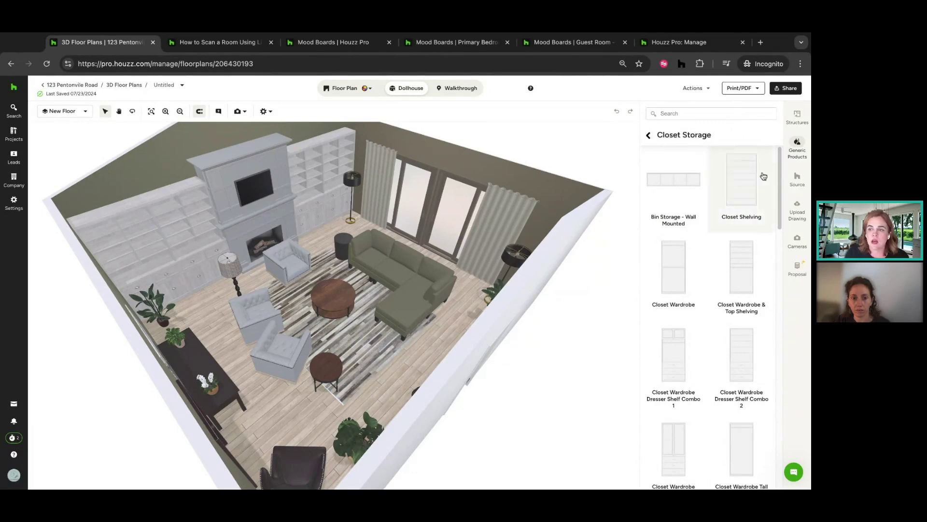
{"action": "left_click", "coordinate": [797, 178]}
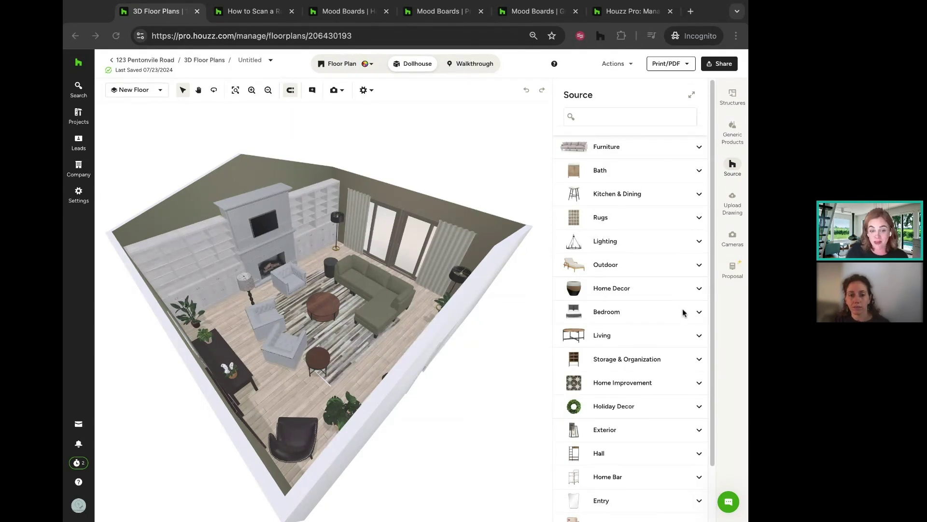
{"action": "left_click", "coordinate": [728, 327]}
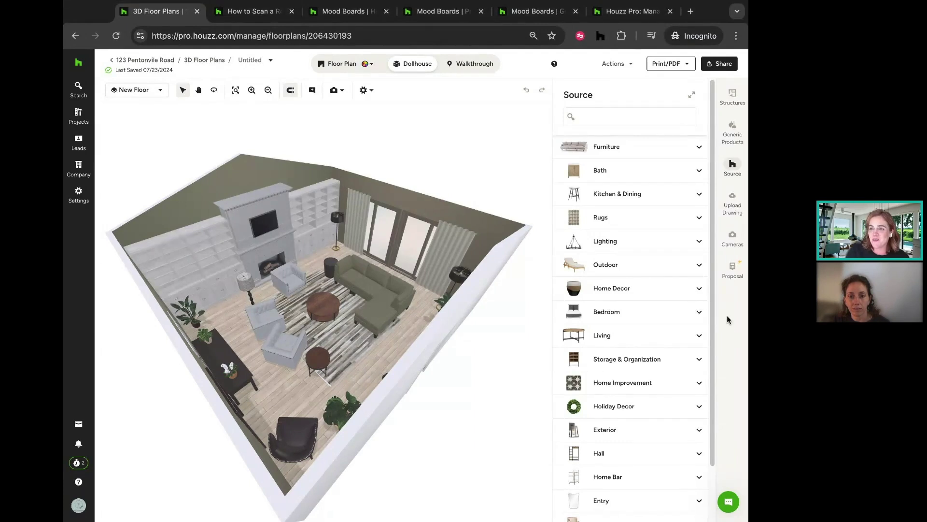
Start a proposal with Ceiling unchecked and Flooring collapsed, then preview its 33 items
{"action": "left_click", "coordinate": [732, 270]}
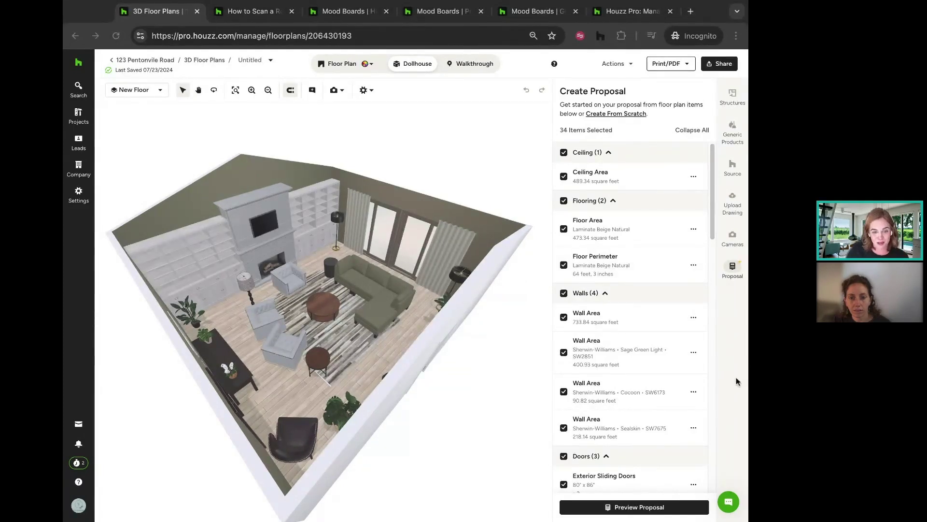
{"action": "left_click", "coordinate": [728, 390]}
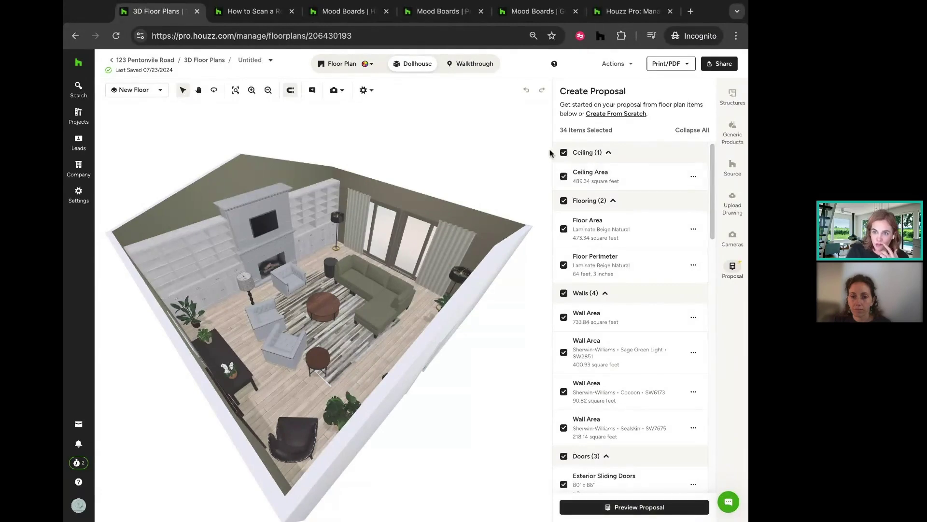
{"action": "left_click", "coordinate": [564, 153]}
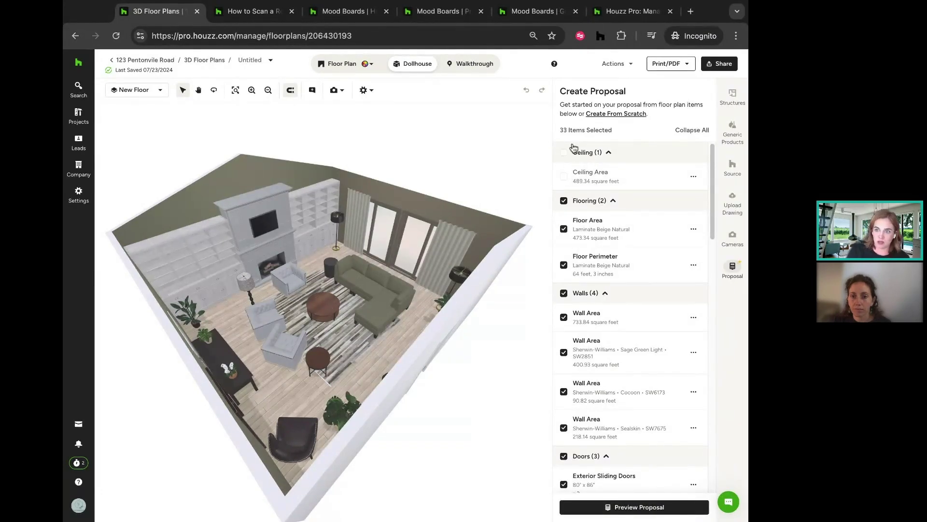
{"action": "left_click", "coordinate": [613, 200]}
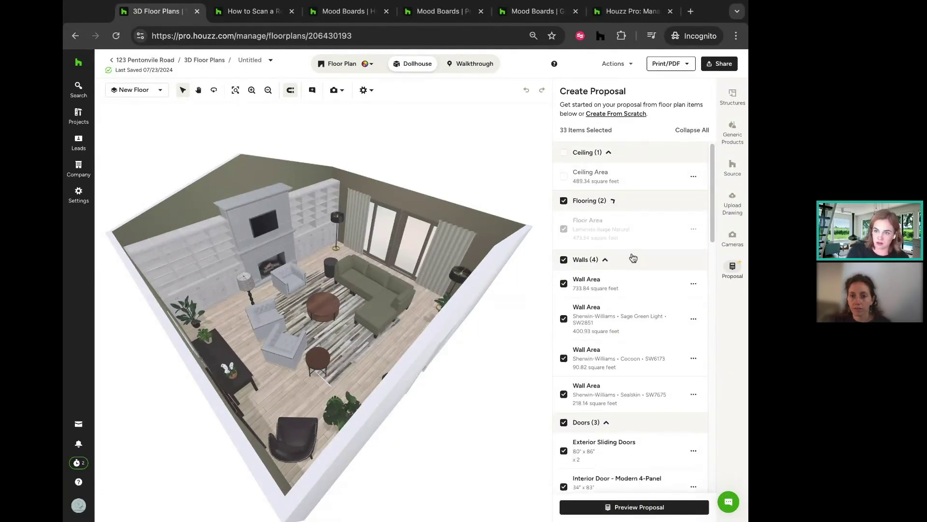
{"action": "left_click", "coordinate": [628, 507]}
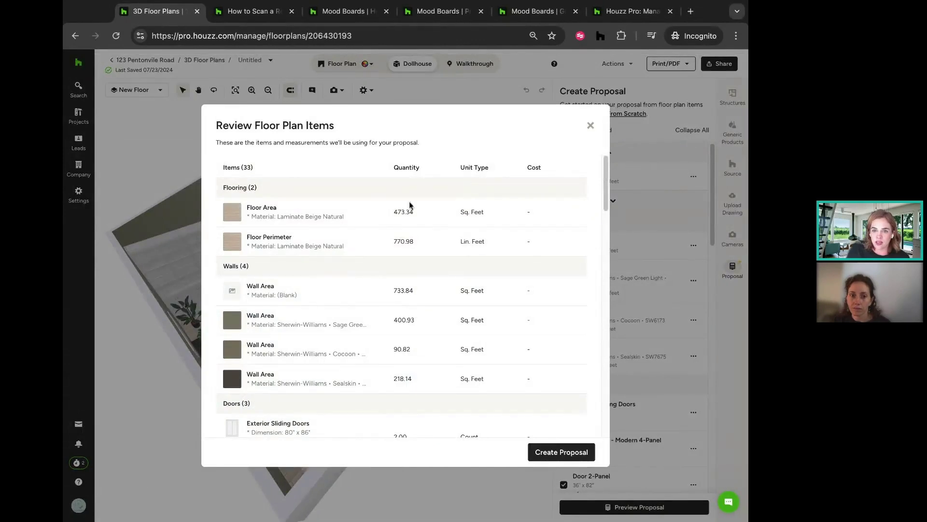
Close the item review, add a floor, and switch the dollhouse to Camera Mode
{"action": "scroll", "coordinate": [333, 317], "scroll_direction": "down", "scroll_amount": 15}
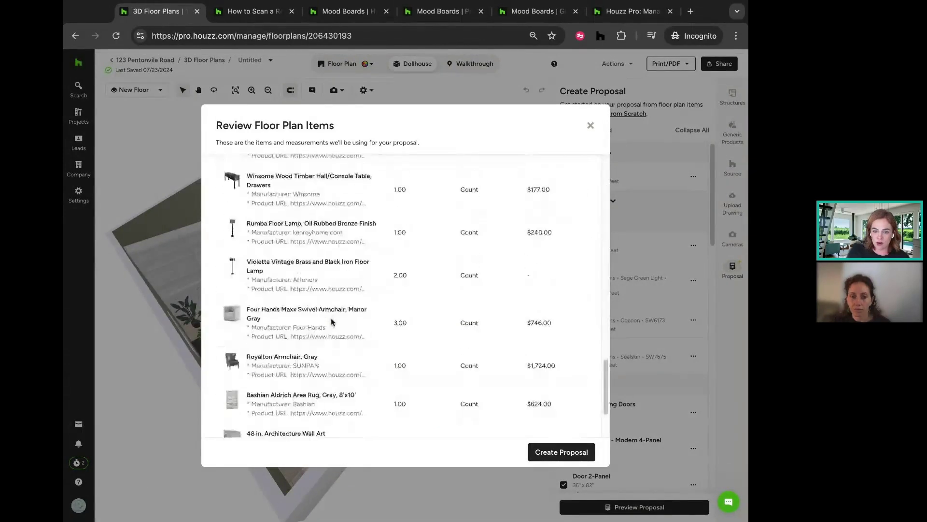
{"action": "scroll", "coordinate": [485, 389], "scroll_direction": "up", "scroll_amount": 12}
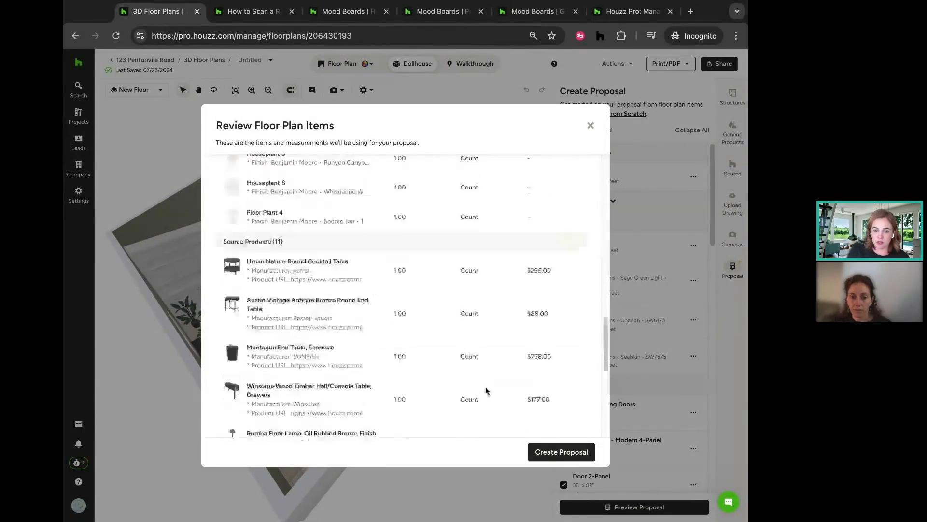
{"action": "left_click", "coordinate": [590, 125]}
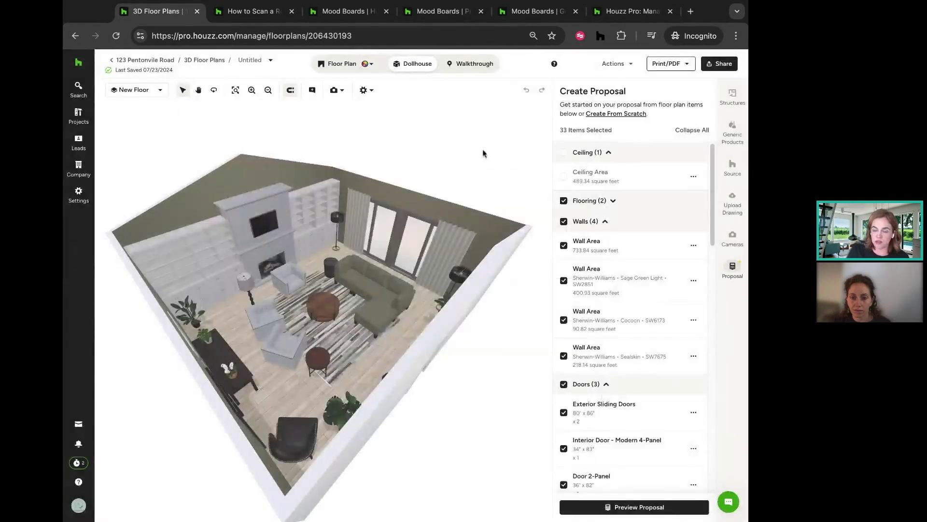
{"action": "left_click", "coordinate": [160, 90]}
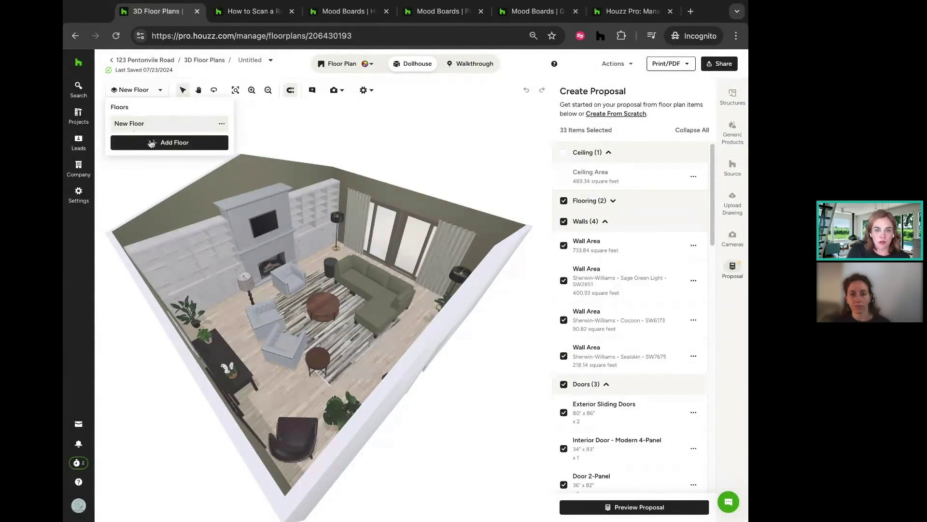
{"action": "left_click", "coordinate": [154, 141]}
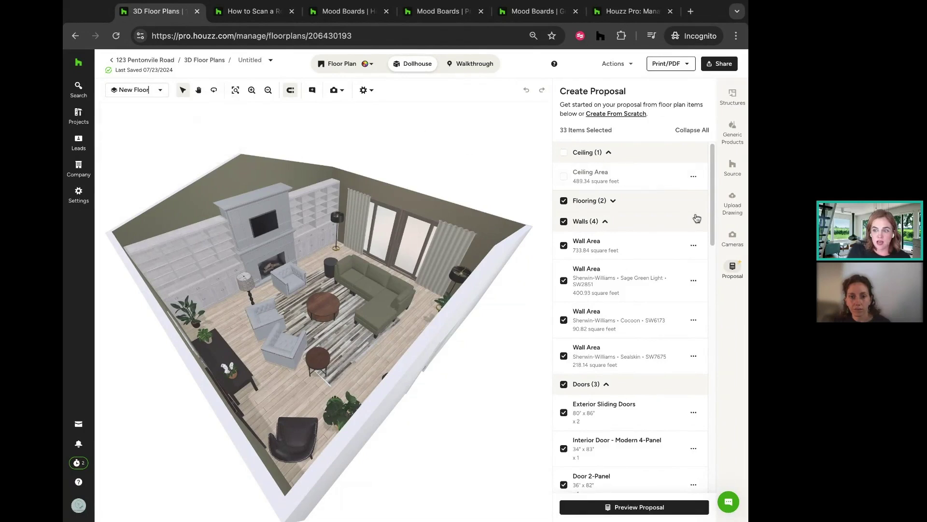
{"action": "left_click", "coordinate": [733, 238]}
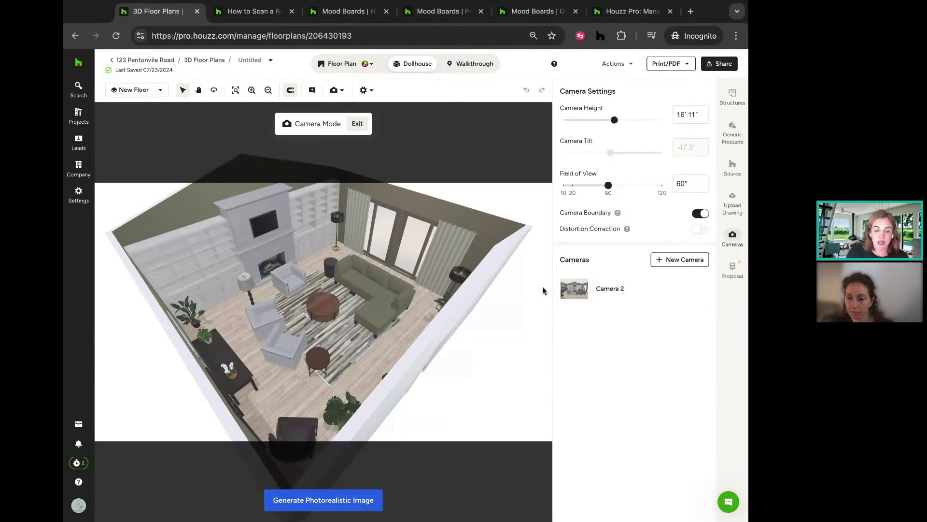
Choose 123 Pentonvile Road from the sidebar's Projects flyout
{"action": "left_click", "coordinate": [79, 114]}
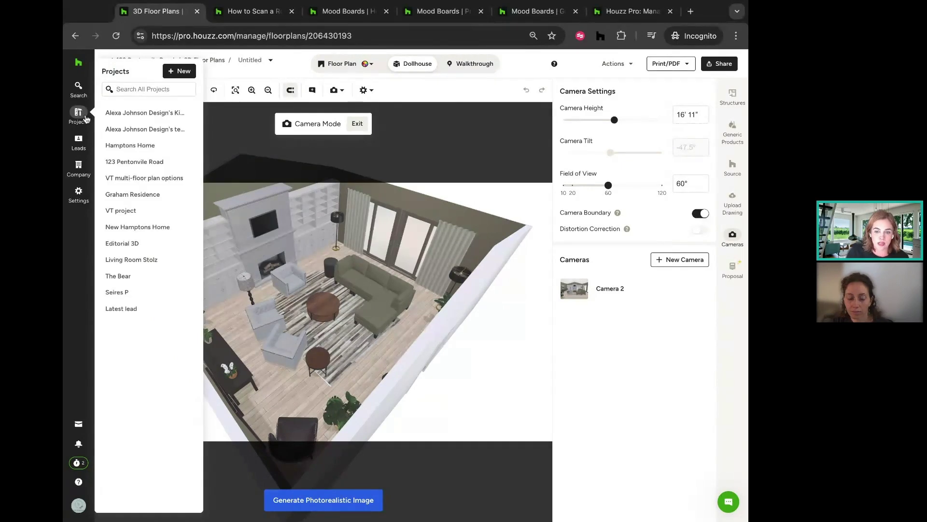
{"action": "left_click", "coordinate": [85, 118]}
{"action": "left_click", "coordinate": [78, 143]}
{"action": "left_click", "coordinate": [82, 140]}
{"action": "left_click", "coordinate": [78, 115]}
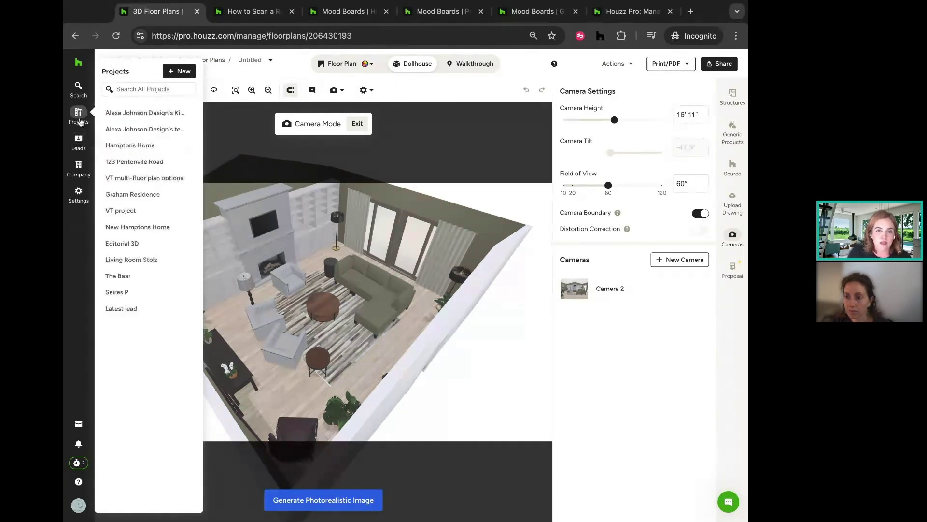
{"action": "left_click", "coordinate": [136, 163]}
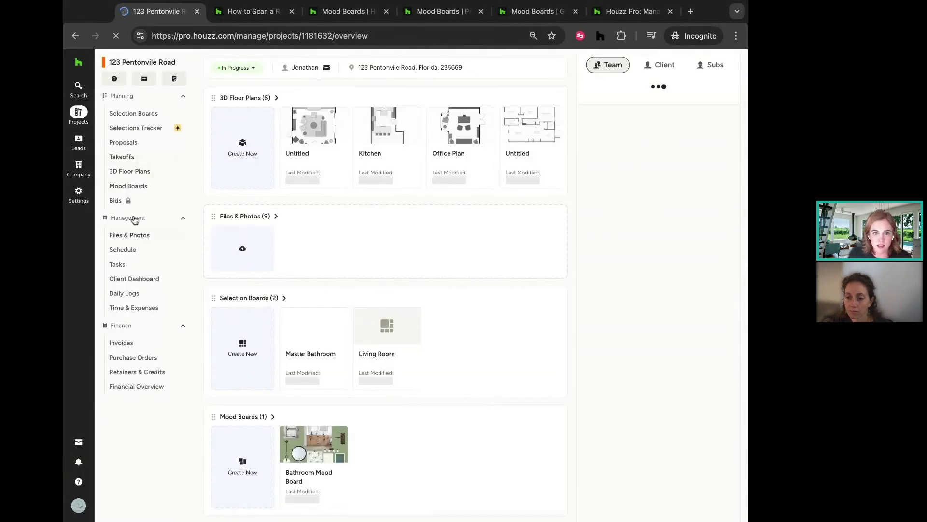
In Files & Photos, preview the Untitled_Camera 2_002 and Camera 1_001 renderings, then return to the folder
{"action": "left_click", "coordinate": [140, 237]}
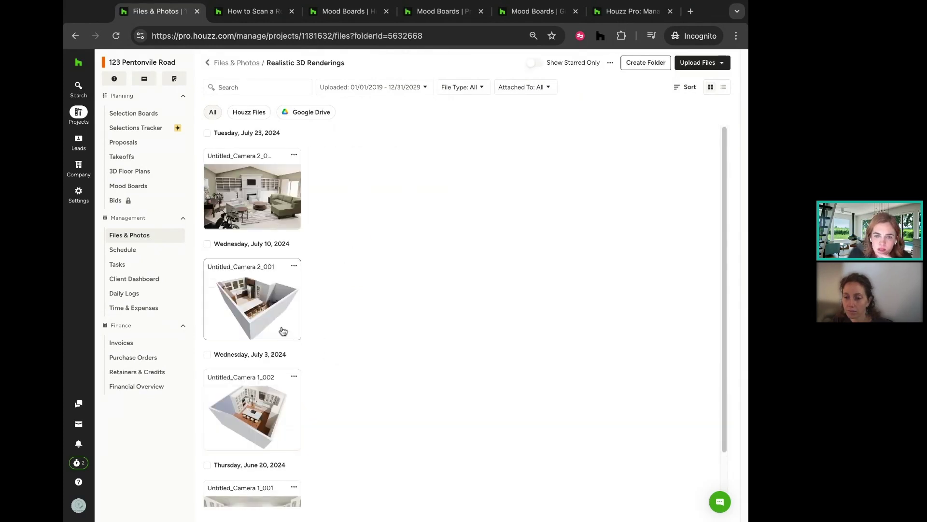
{"action": "left_click", "coordinate": [277, 288]}
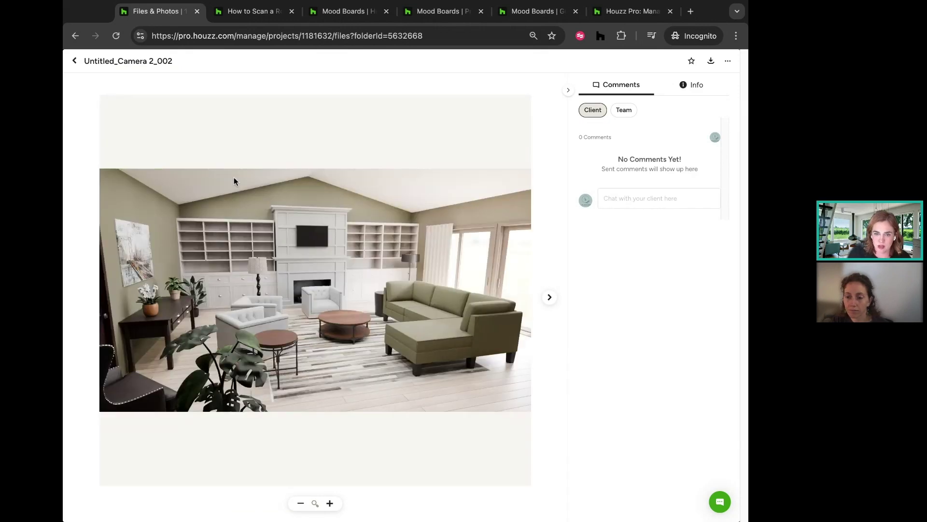
{"action": "left_click", "coordinate": [77, 64]}
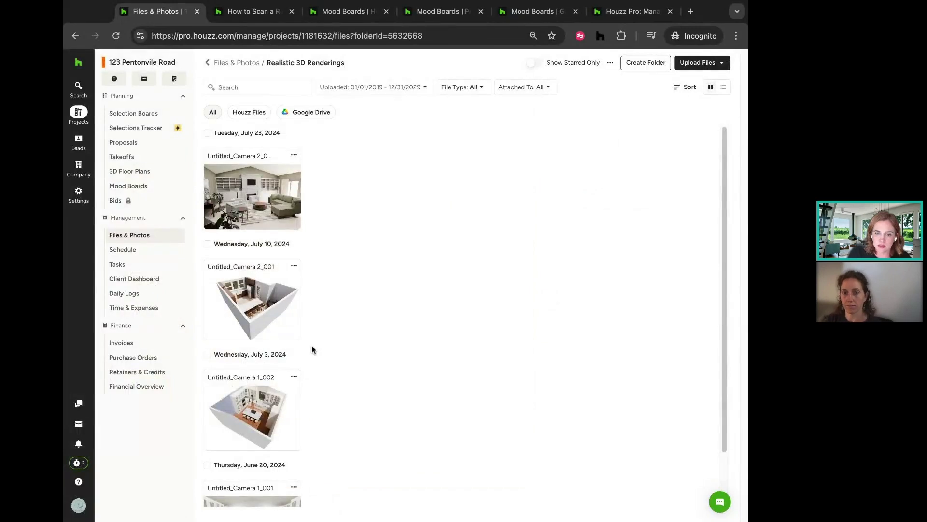
{"action": "scroll", "coordinate": [312, 348], "scroll_direction": "down", "scroll_amount": 2}
{"action": "left_click", "coordinate": [248, 462]}
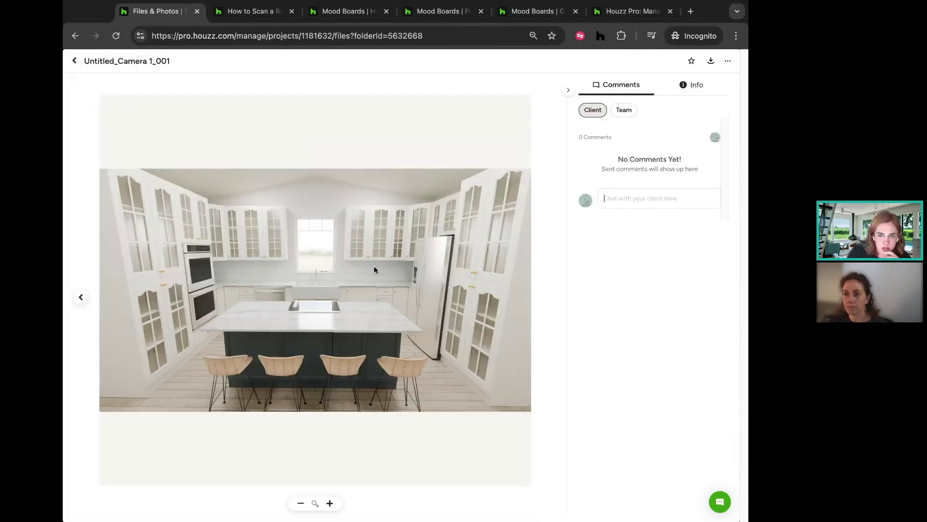
{"action": "left_click", "coordinate": [74, 61]}
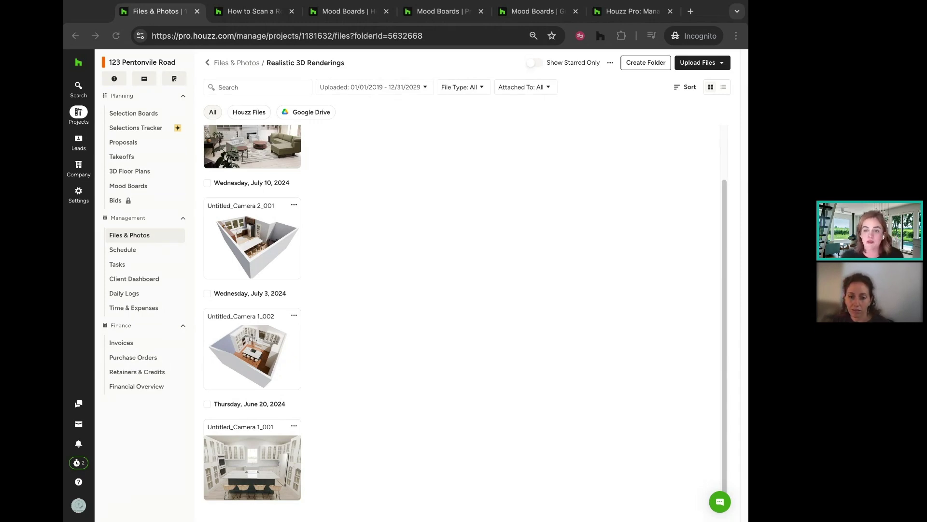
Pick the Kitchen project from the sidebar's Projects flyout
{"action": "left_click", "coordinate": [610, 264]}
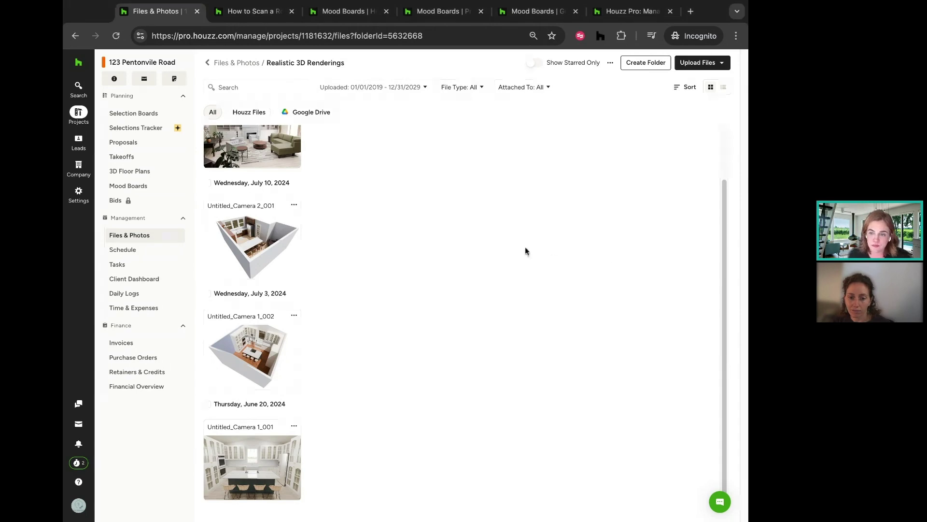
{"action": "left_click", "coordinate": [78, 192]}
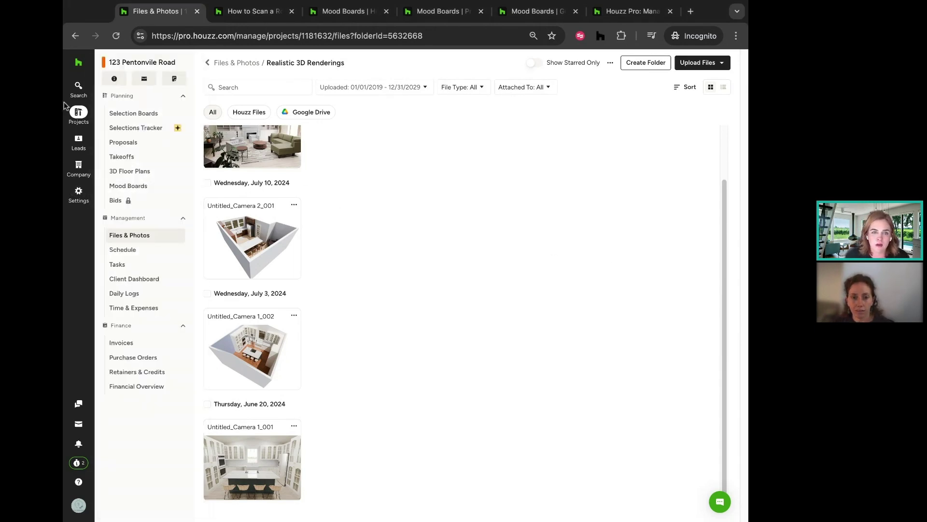
{"action": "left_click", "coordinate": [75, 122]}
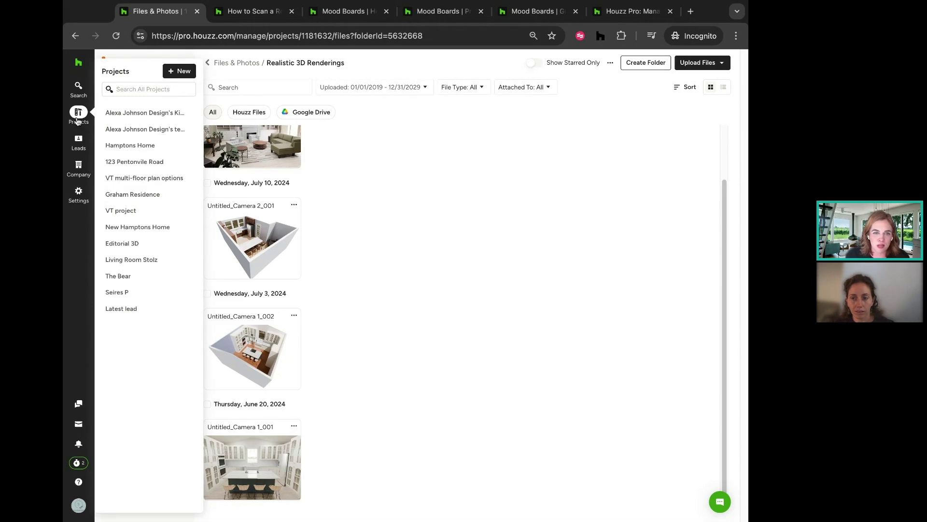
{"action": "left_click", "coordinate": [151, 116]}
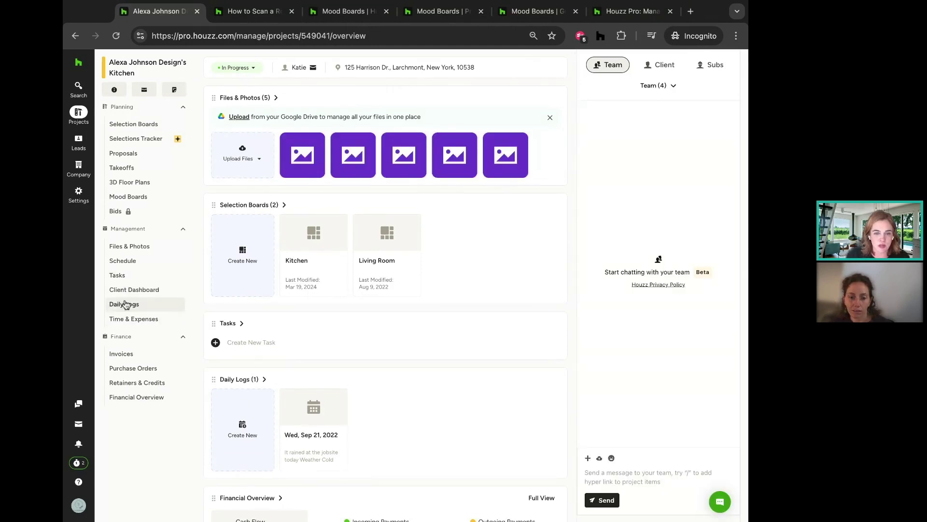
From the project Schedule's Actions menu, choose Manage Templates to see the three built-in templates
{"action": "left_click", "coordinate": [125, 264]}
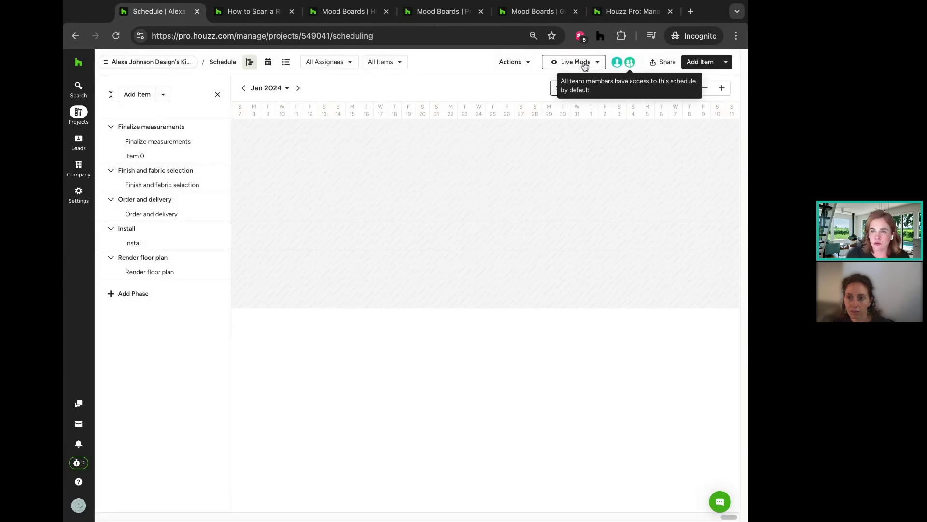
{"action": "left_click", "coordinate": [530, 63]}
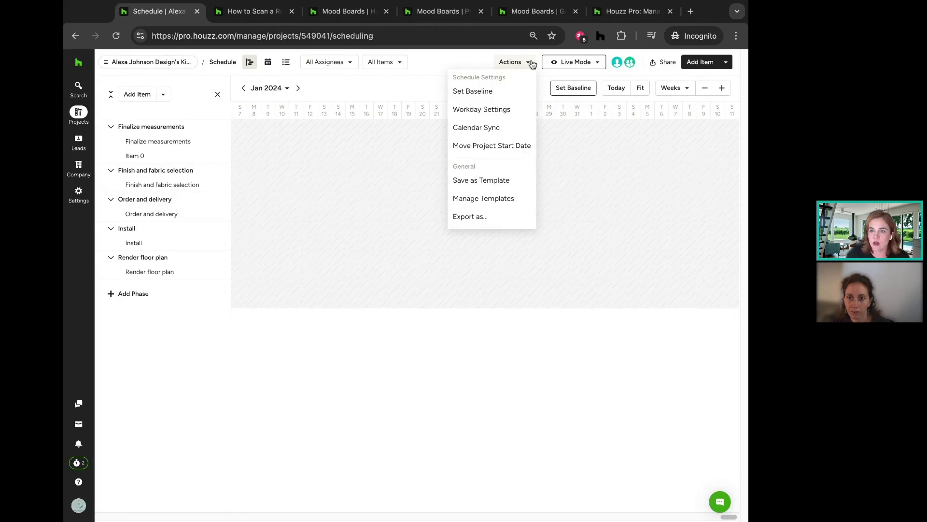
{"action": "left_click", "coordinate": [510, 199]}
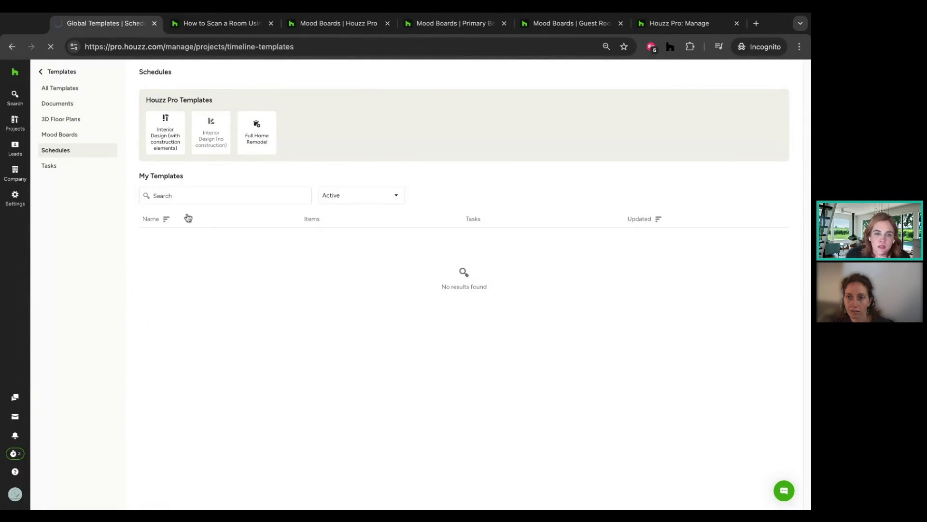
Apply the Interior Design (no construction) template to the existing VT project and create the schedule
{"action": "left_click", "coordinate": [218, 142]}
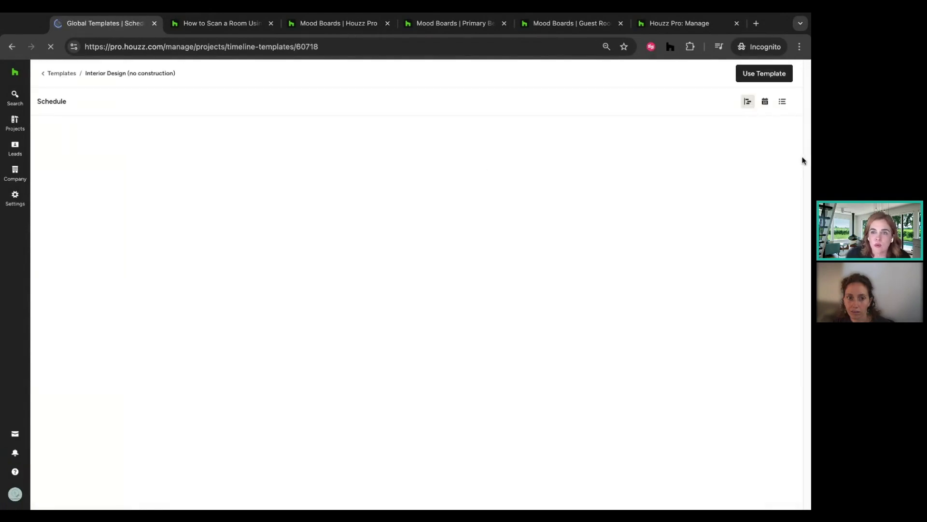
{"action": "left_click", "coordinate": [760, 75]}
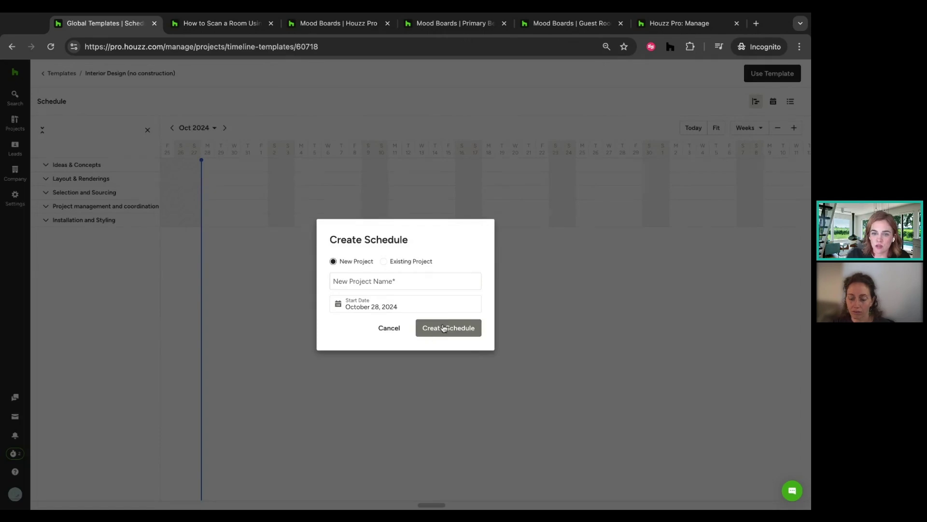
{"action": "left_click", "coordinate": [383, 282]}
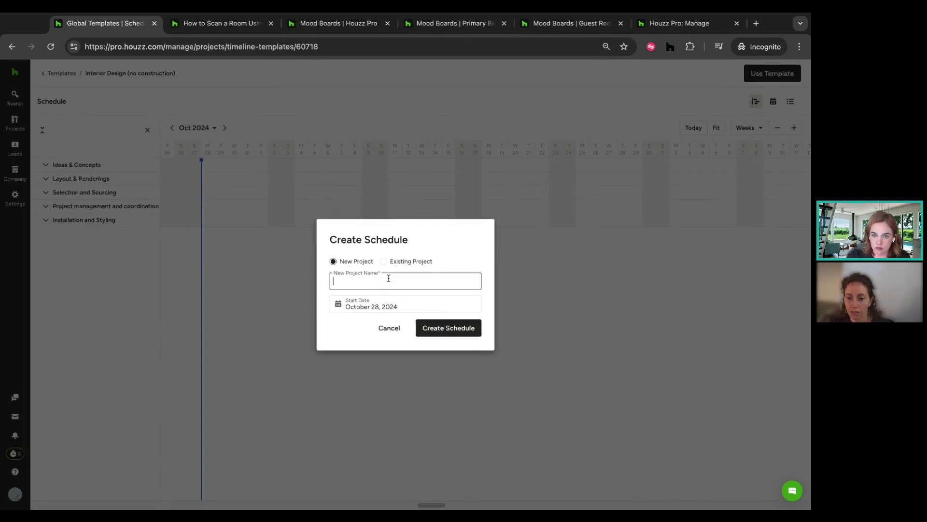
{"action": "left_click", "coordinate": [388, 262]}
{"action": "left_click", "coordinate": [394, 281]}
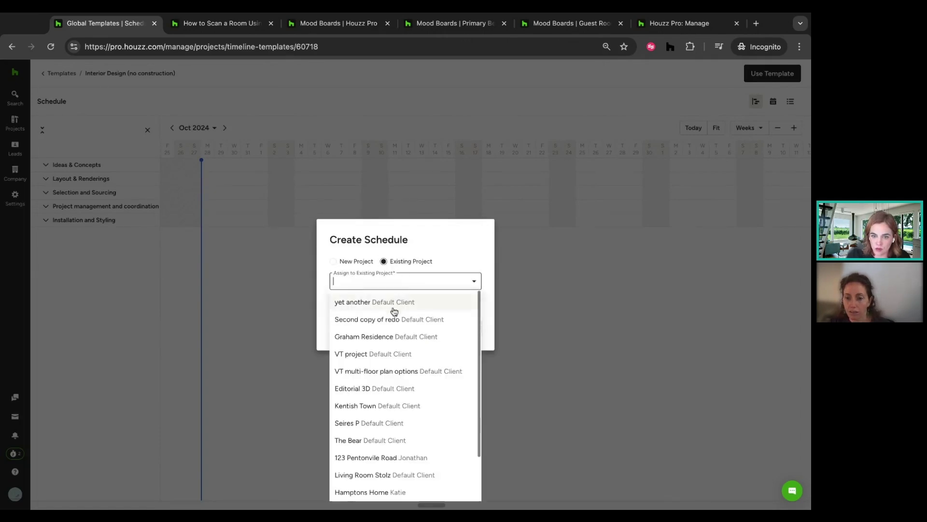
{"action": "left_click", "coordinate": [383, 359]}
{"action": "left_click", "coordinate": [454, 327]}
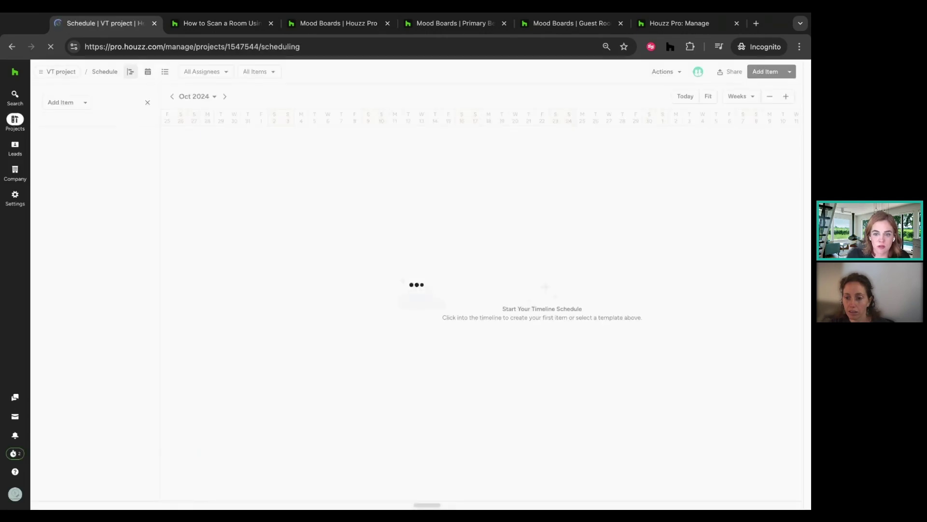
Collapse the Ideas & Concepts and Layout & Renderings phases and fit the timeline to the schedule
{"action": "left_click", "coordinate": [45, 132]}
{"action": "left_click", "coordinate": [46, 148]}
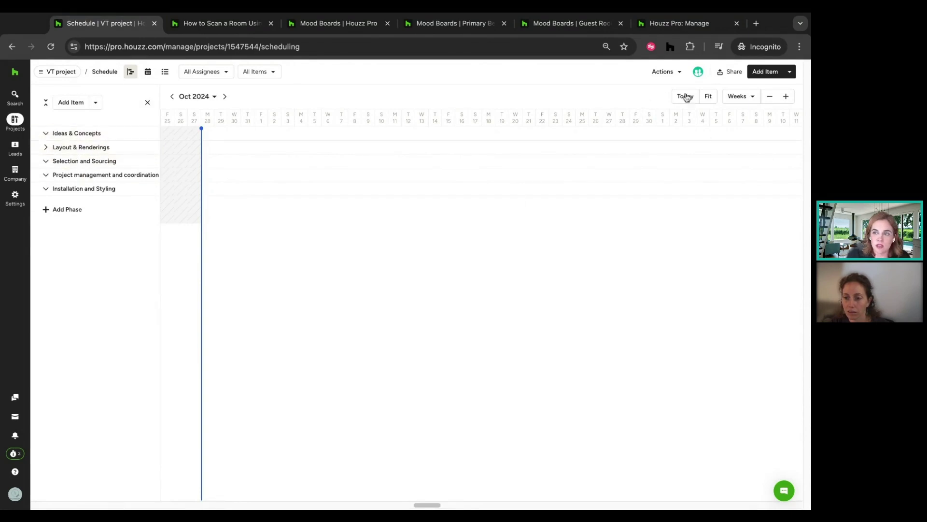
{"action": "left_click", "coordinate": [708, 96]}
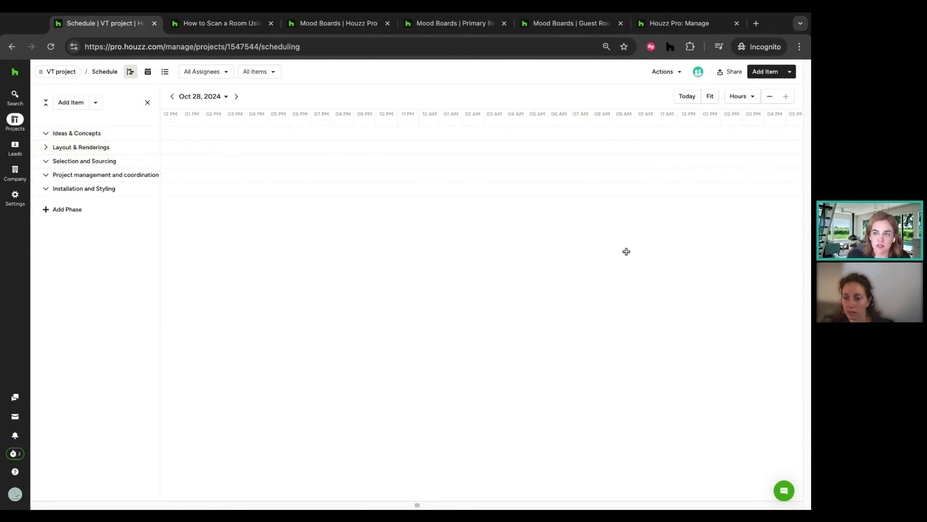
{"action": "left_click", "coordinate": [535, 134]}
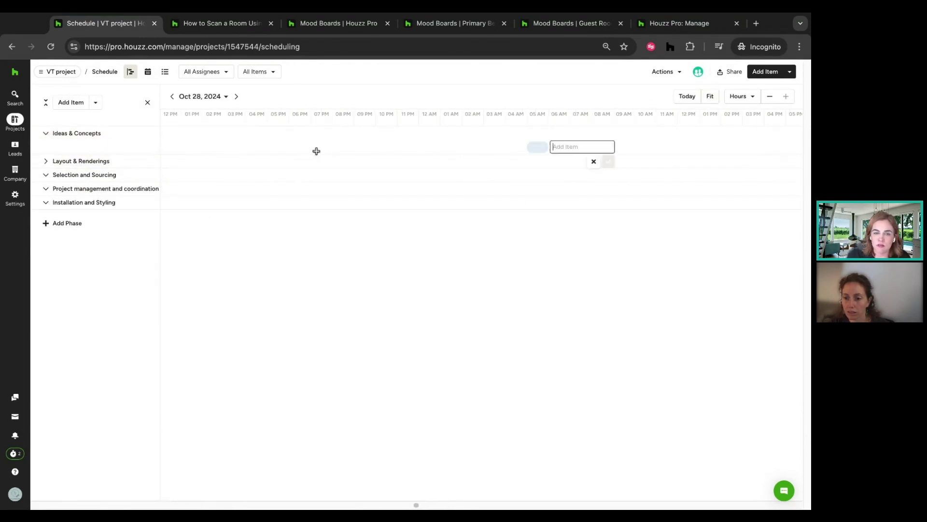
{"action": "left_click", "coordinate": [712, 97]}
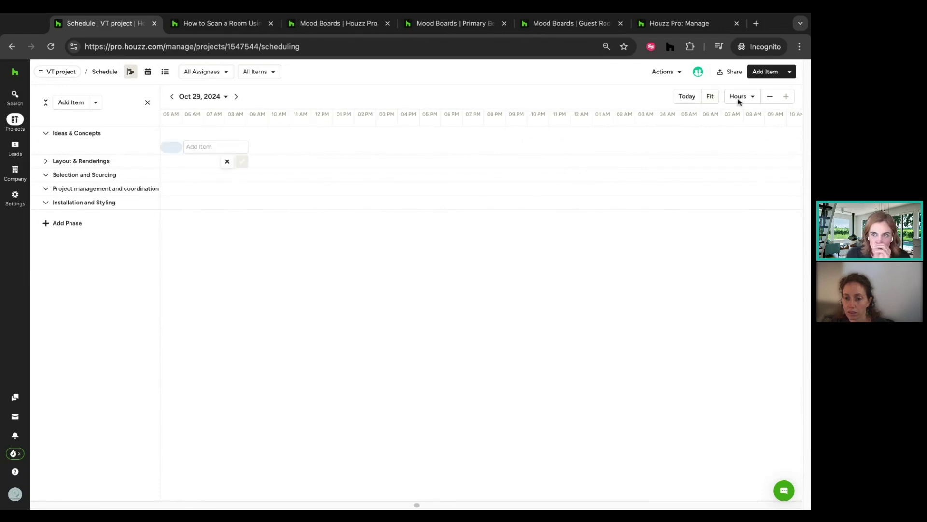
Try the month calendar and list views, then return to the VT project's Overview
{"action": "left_click", "coordinate": [149, 72]}
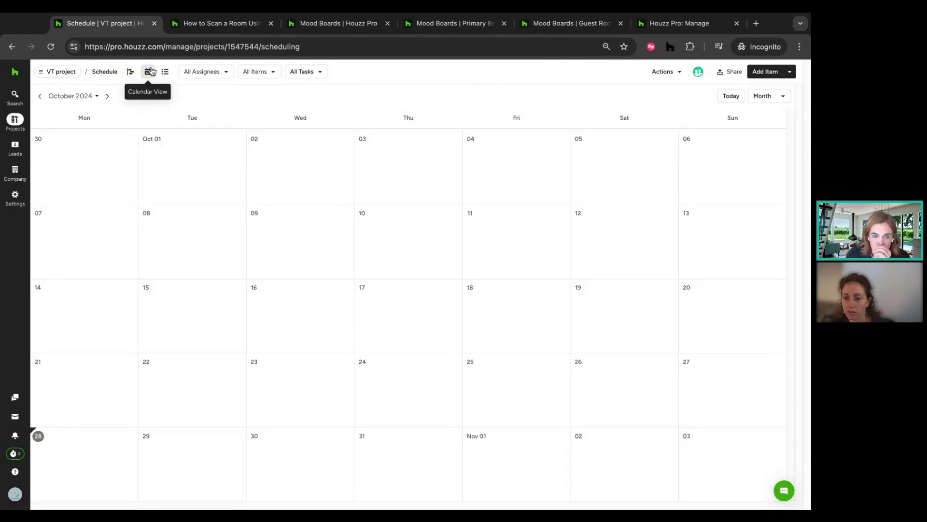
{"action": "left_click", "coordinate": [165, 71]}
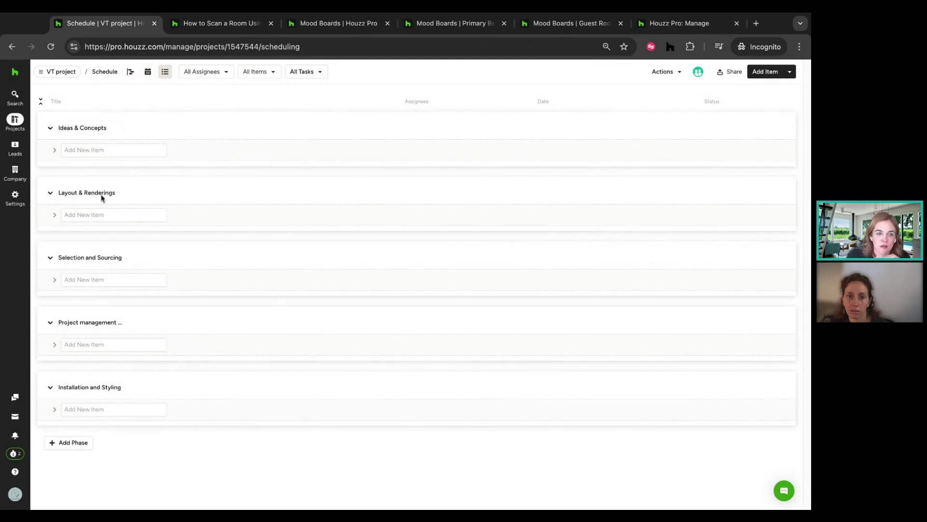
{"action": "left_click", "coordinate": [669, 72]}
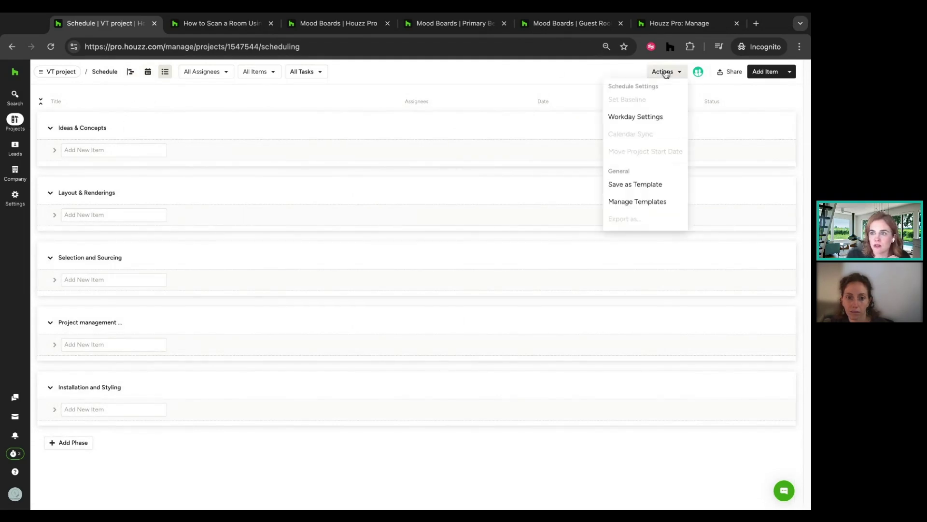
{"action": "left_click", "coordinate": [62, 72]}
{"action": "left_click", "coordinate": [68, 72]}
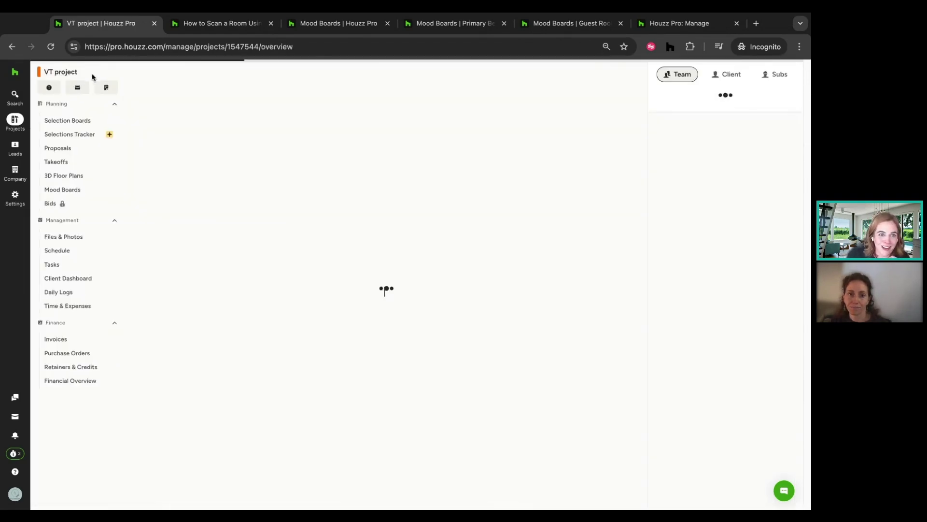
Switch to the 123 Pentonvile Road project from the Projects list and open its Schedule
{"action": "left_click", "coordinate": [15, 120]}
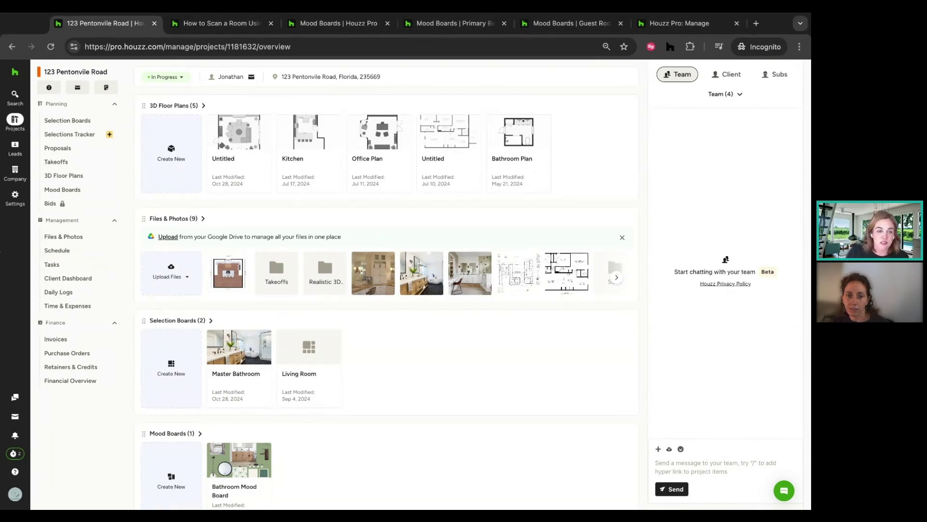
{"action": "left_click", "coordinate": [744, 347]}
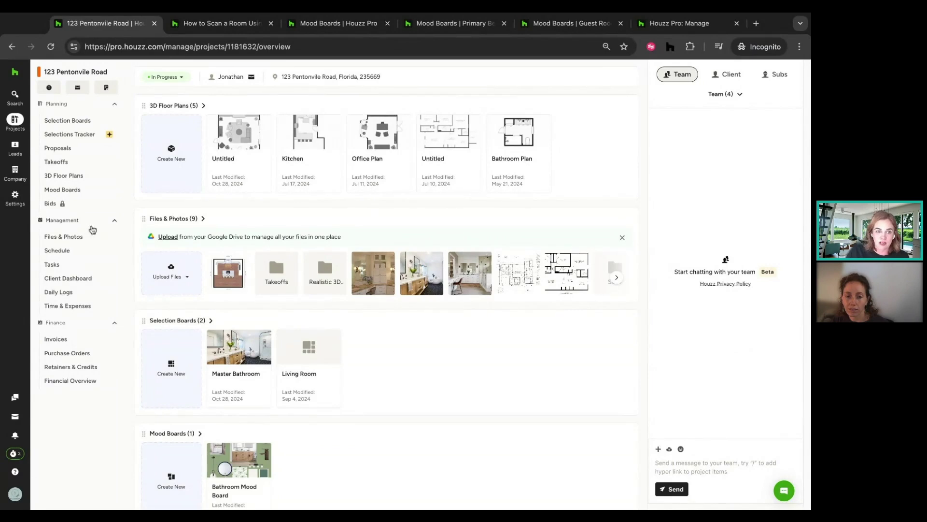
{"action": "left_click", "coordinate": [66, 250]}
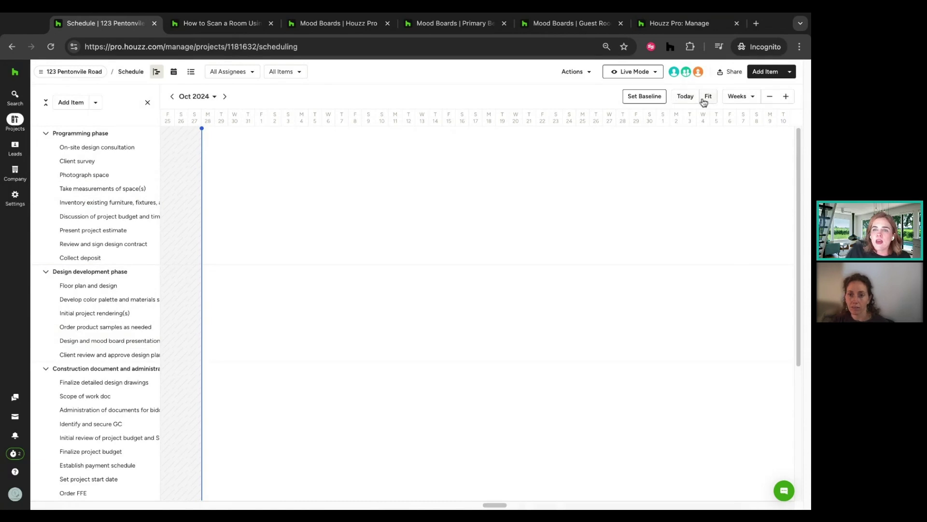
Fit the schedule, switch it to List View, and expand On-site design consultation
{"action": "left_click", "coordinate": [719, 101]}
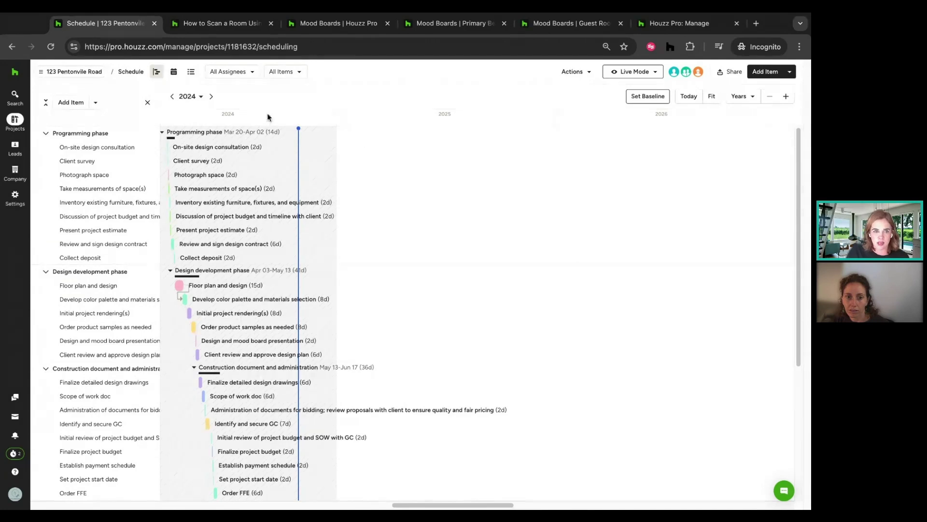
{"action": "left_click", "coordinate": [175, 73]}
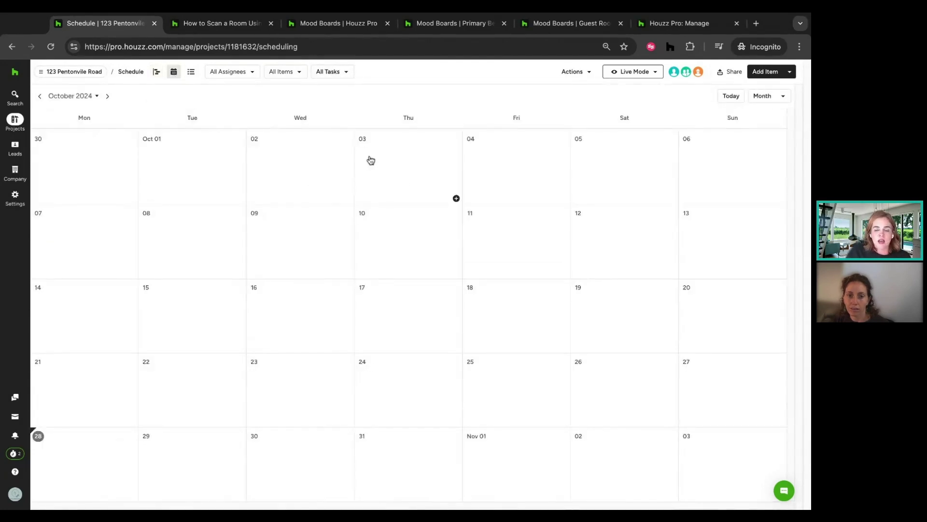
{"action": "left_click", "coordinate": [191, 74]}
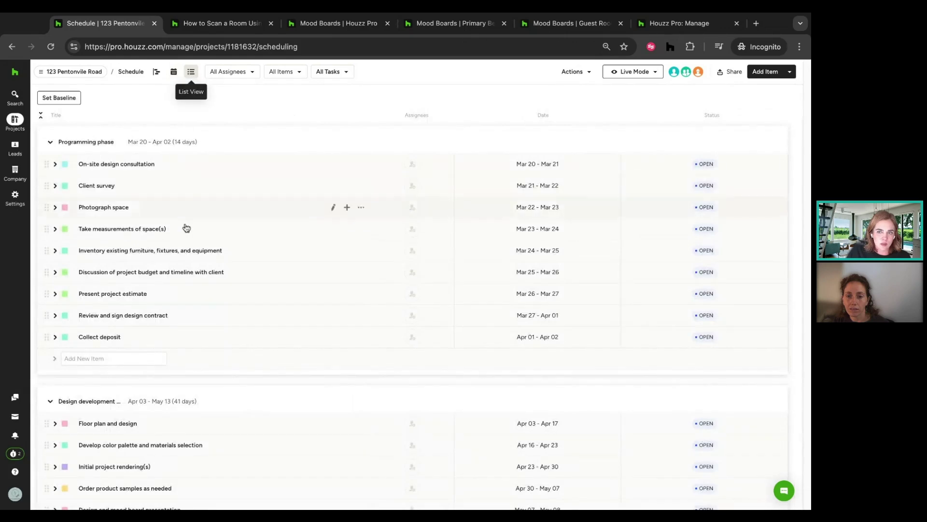
{"action": "left_click", "coordinate": [56, 165]}
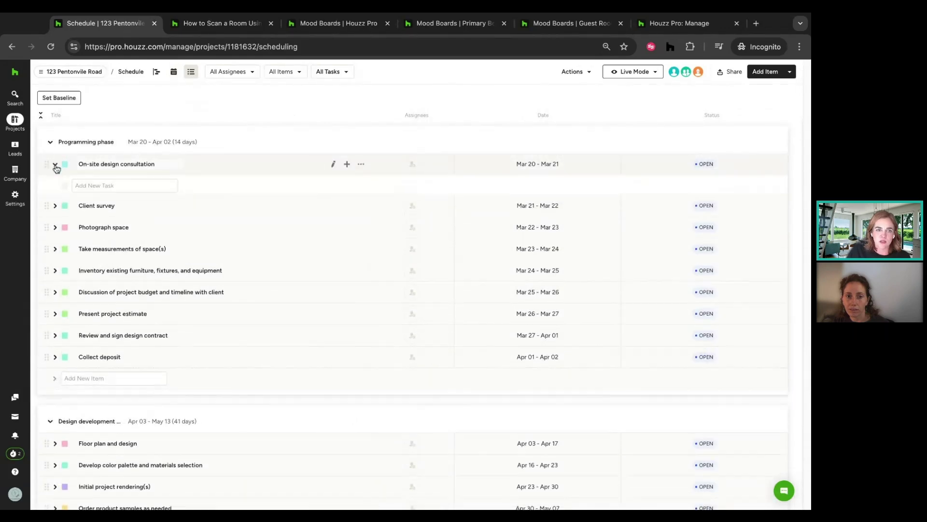
Add a 'test' task under On-site design consultation and open its assignee dropdown
{"action": "left_click", "coordinate": [55, 207]}
{"action": "left_click", "coordinate": [108, 185]}
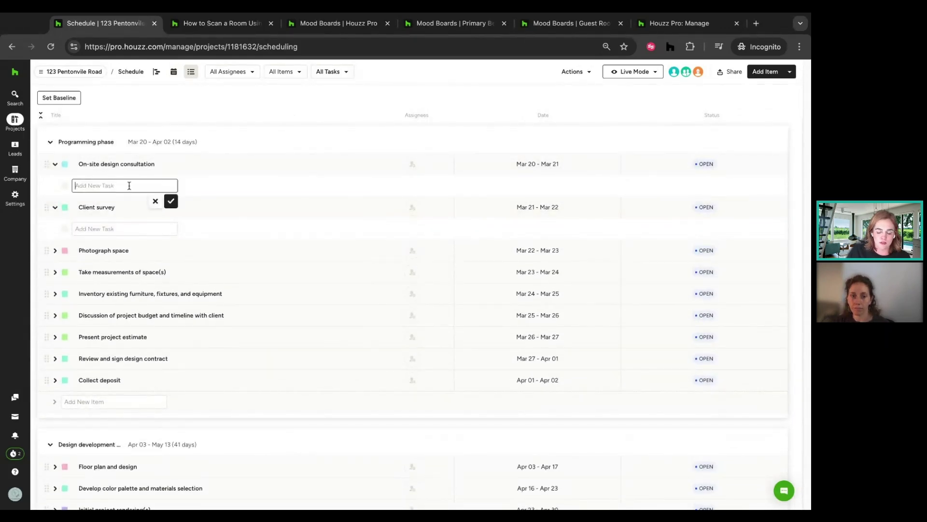
{"action": "type", "text": "test"}
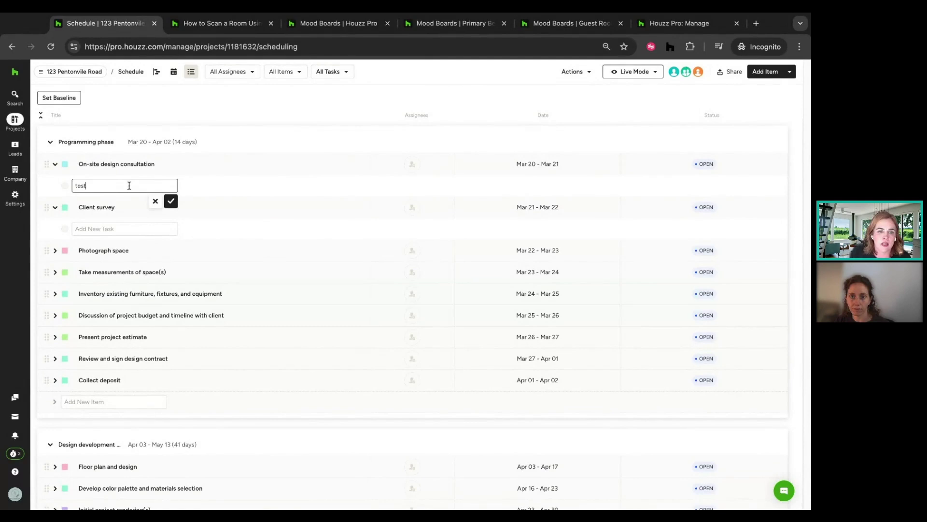
{"action": "left_click", "coordinate": [170, 201]}
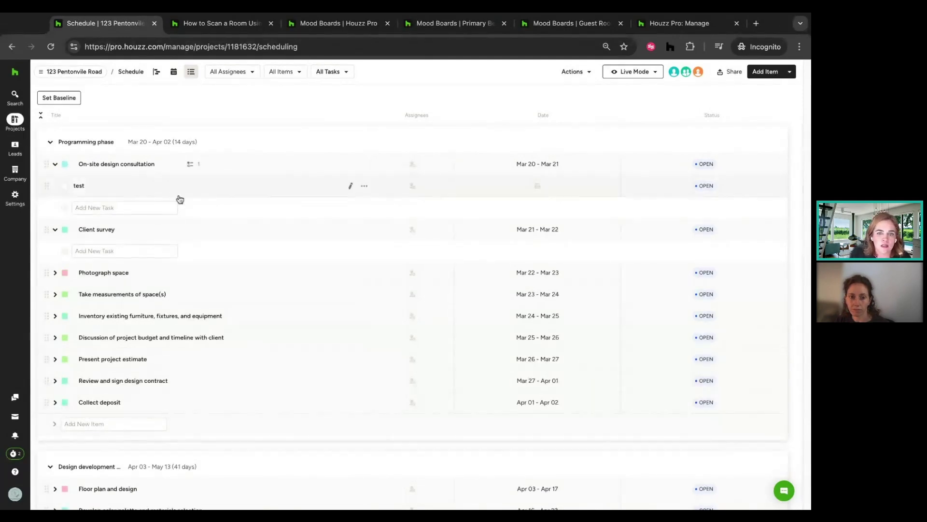
{"action": "left_click", "coordinate": [352, 186]}
{"action": "left_click", "coordinate": [750, 197]}
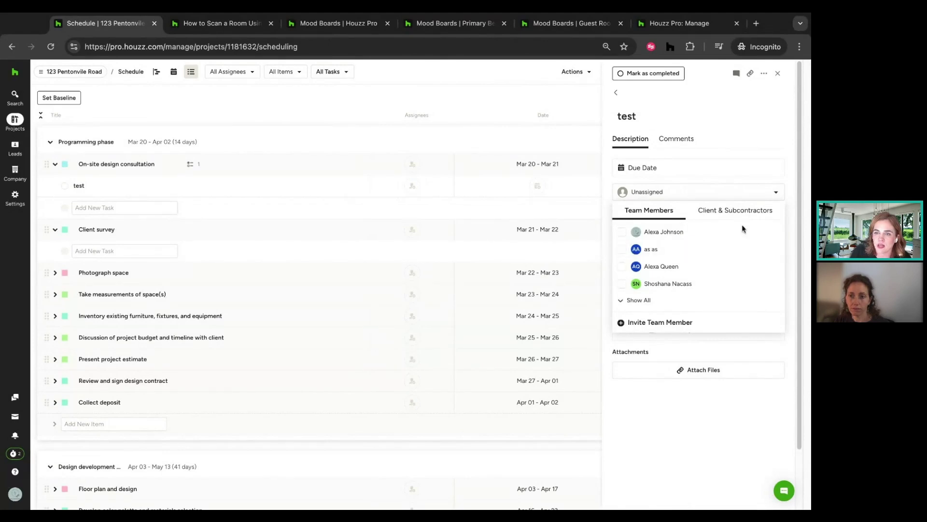
Dismiss the assignee list without choosing anyone and close the test task's details panel
{"action": "left_click", "coordinate": [252, 113]}
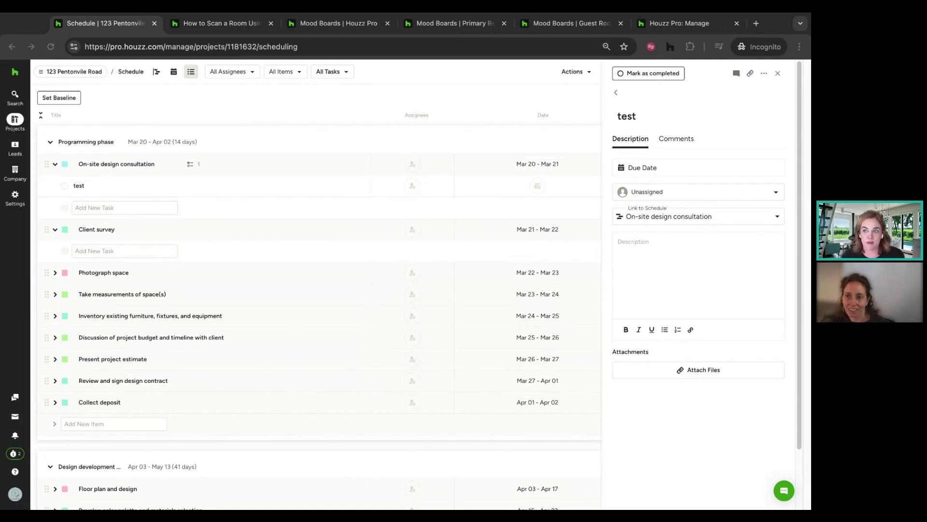
{"action": "left_click", "coordinate": [777, 73]}
{"action": "mouse_move", "coordinate": [19, 121]}
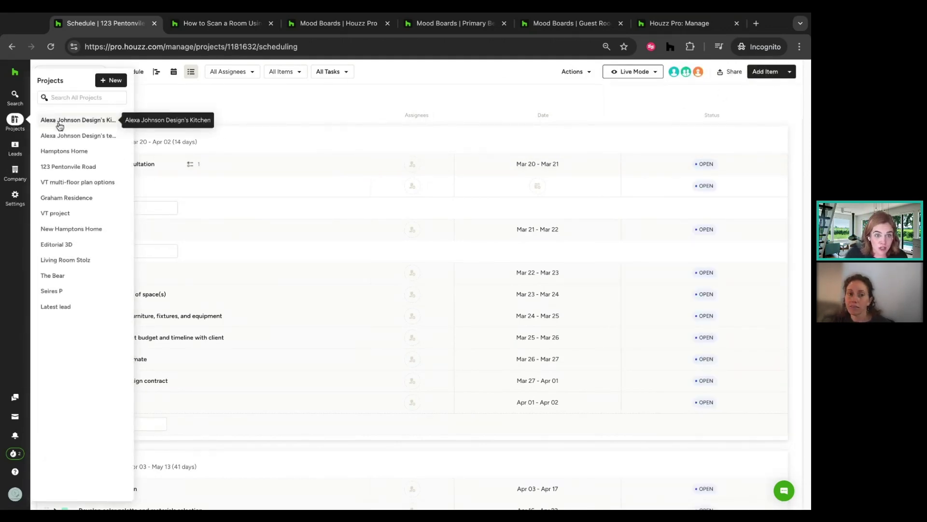
Open the 123 Pentonvile Road project from the Projects list
{"action": "left_click", "coordinate": [77, 170]}
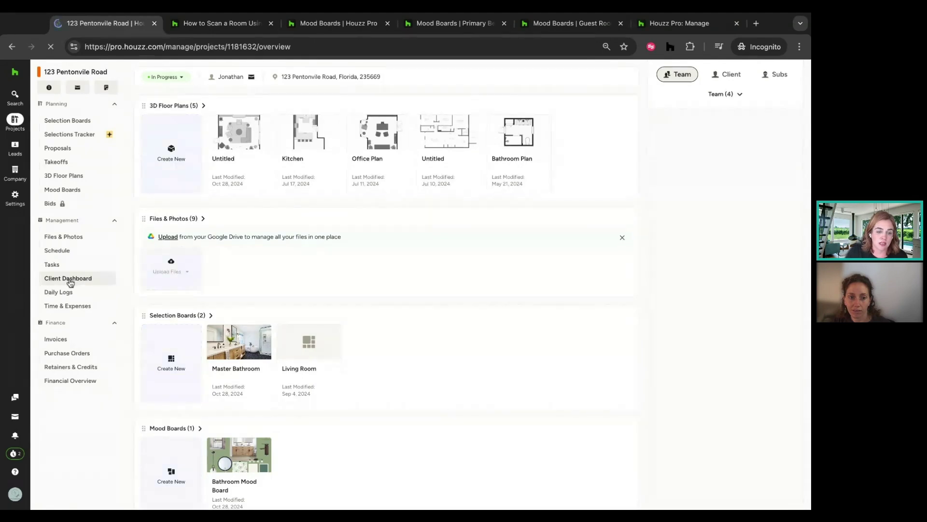
Preview the client dashboard, go back to the project, and open its Takeoffs list
{"action": "left_click", "coordinate": [68, 282]}
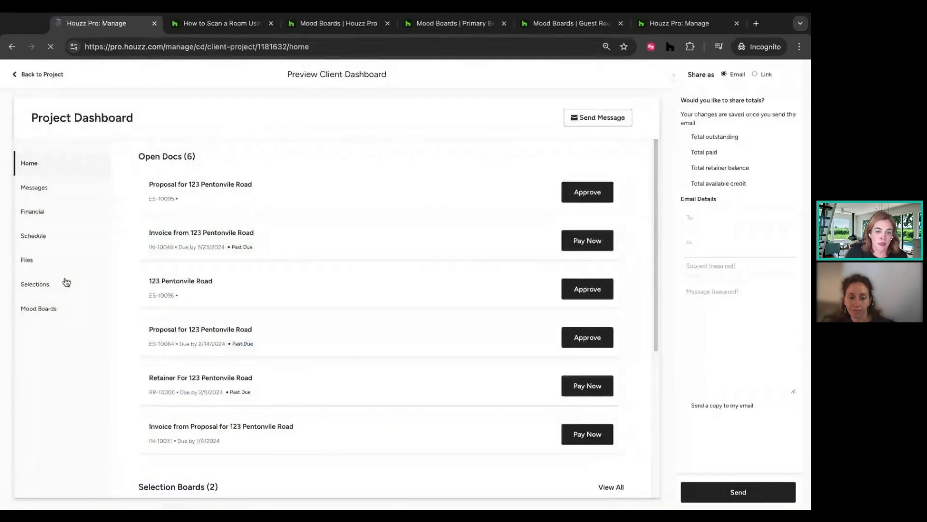
{"action": "scroll", "coordinate": [338, 356], "scroll_direction": "down", "scroll_amount": 5}
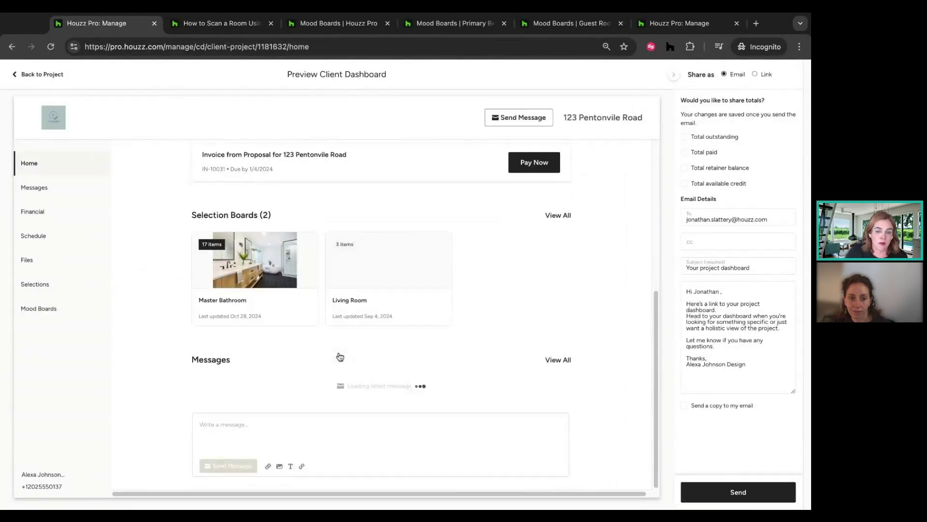
{"action": "scroll", "coordinate": [290, 338], "scroll_direction": "up", "scroll_amount": 5}
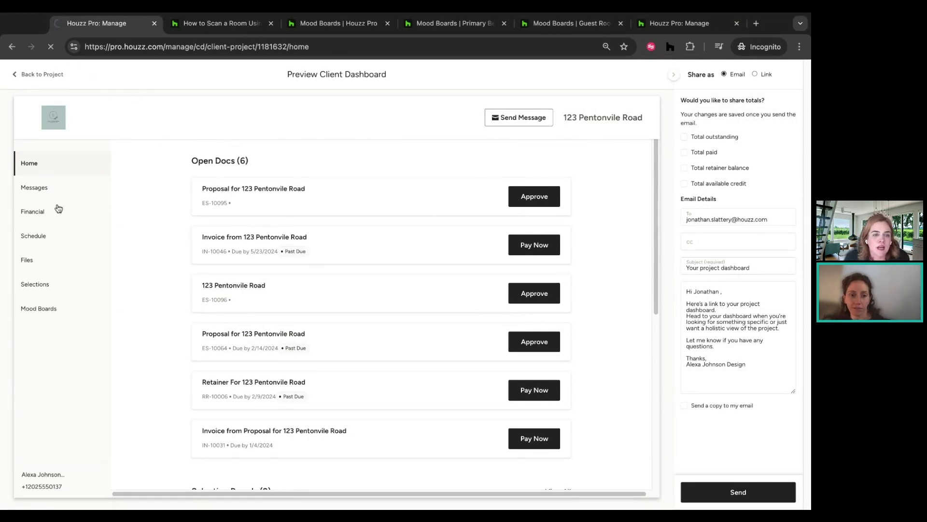
{"action": "left_click", "coordinate": [30, 74]}
{"action": "left_click", "coordinate": [62, 163]}
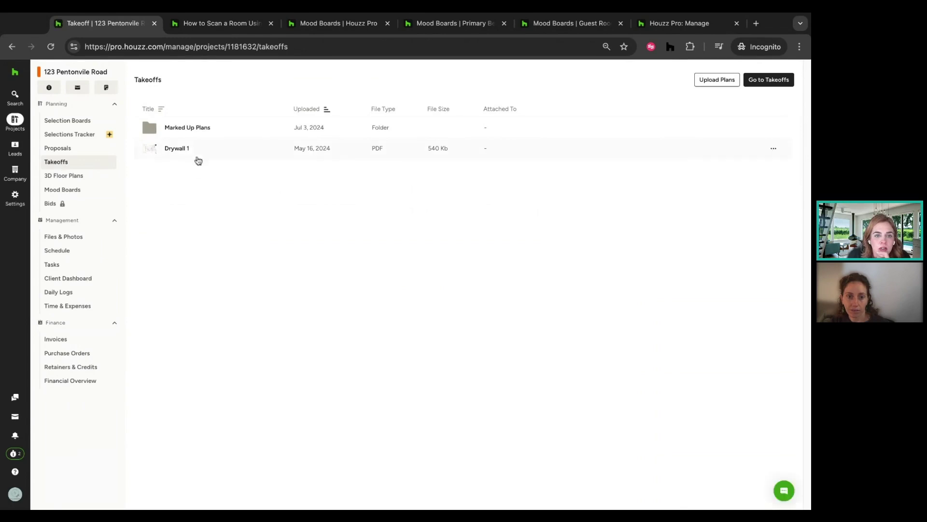
View the Drywall 1 plan, return to the list, and launch the takeoff workspace
{"action": "left_click", "coordinate": [177, 150]}
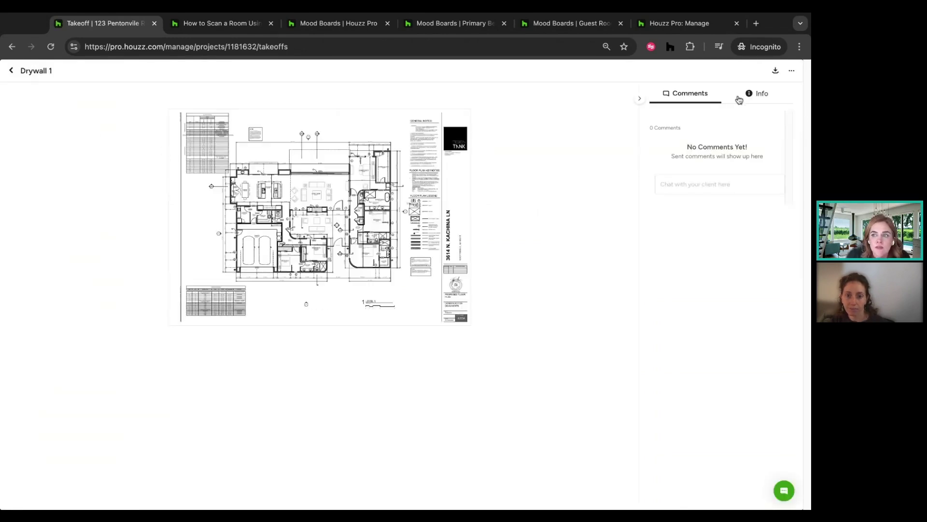
{"action": "left_click", "coordinate": [11, 70]}
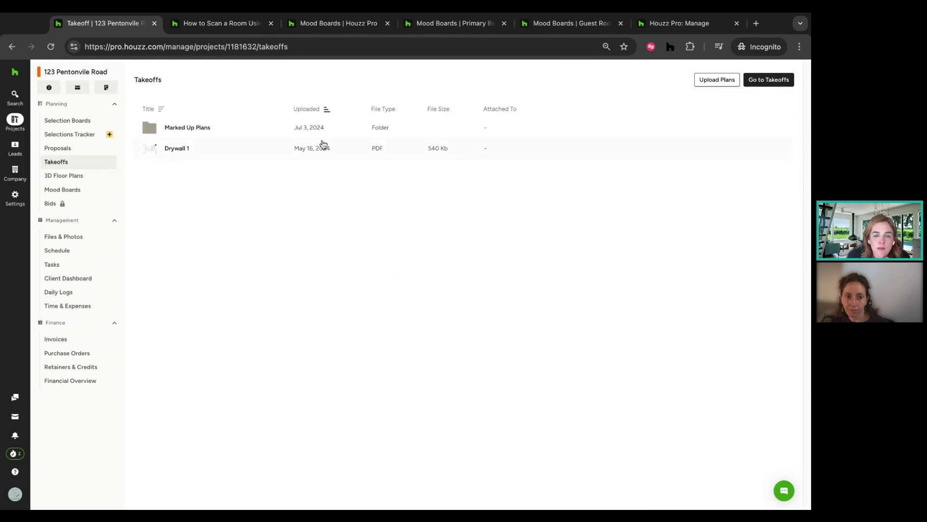
{"action": "left_click", "coordinate": [771, 84]}
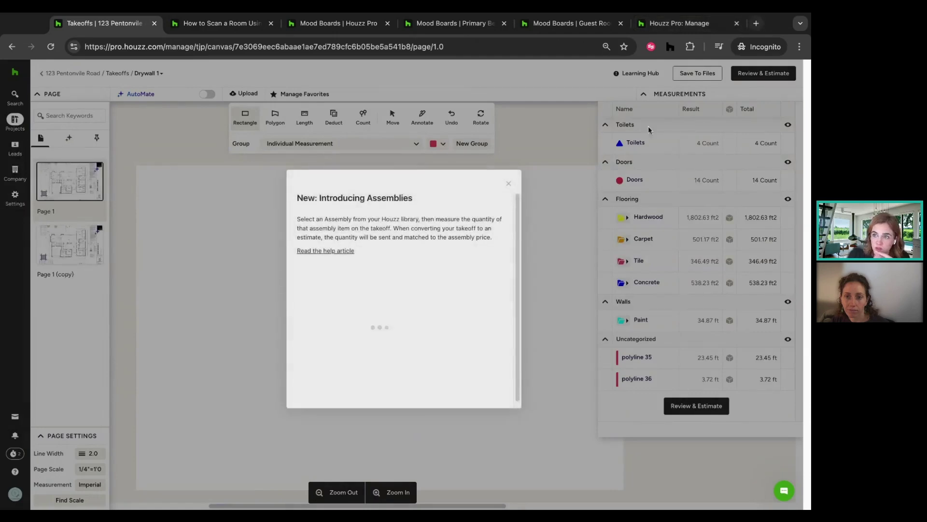
Dismiss the new-feature announcement and collapse the Measurements panel to show the full plan
{"action": "left_click", "coordinate": [509, 182]}
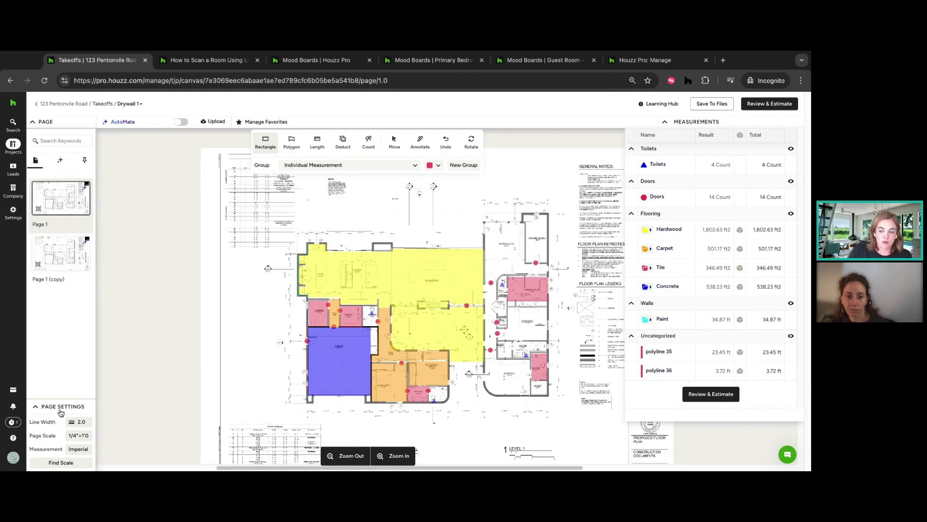
{"action": "left_click", "coordinate": [665, 124]}
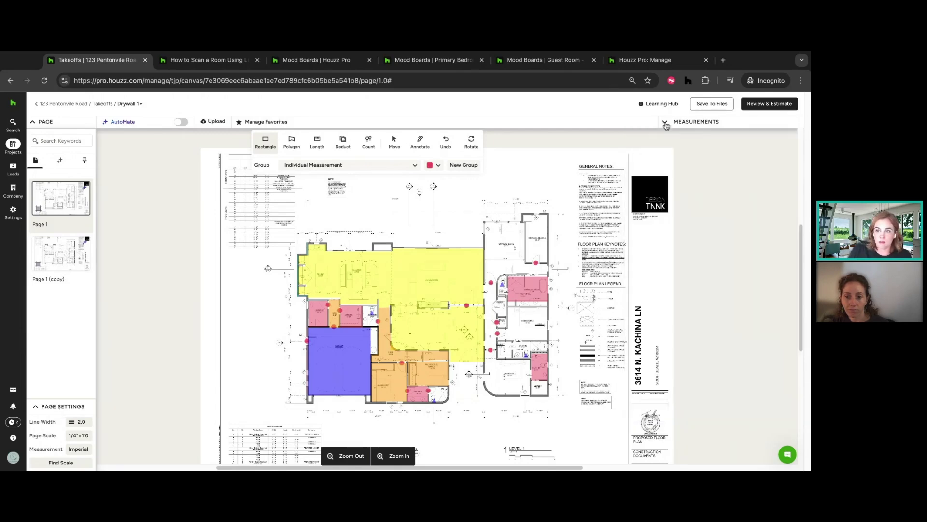
{"action": "scroll", "coordinate": [569, 430], "scroll_direction": "down", "scroll_amount": 2}
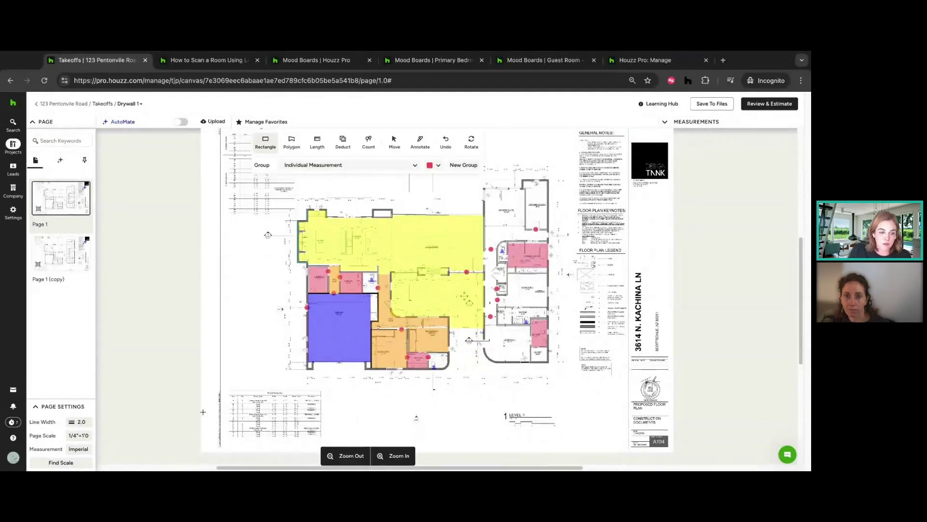
Start Find Scale, mark two points along the left wall, then cancel the Set Scale dialog
{"action": "left_click", "coordinate": [60, 462]}
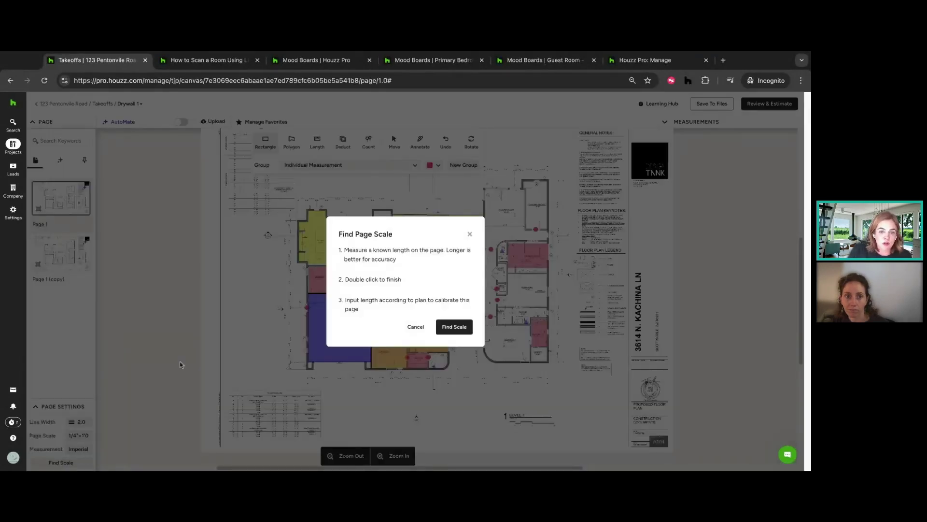
{"action": "left_click", "coordinate": [454, 326]}
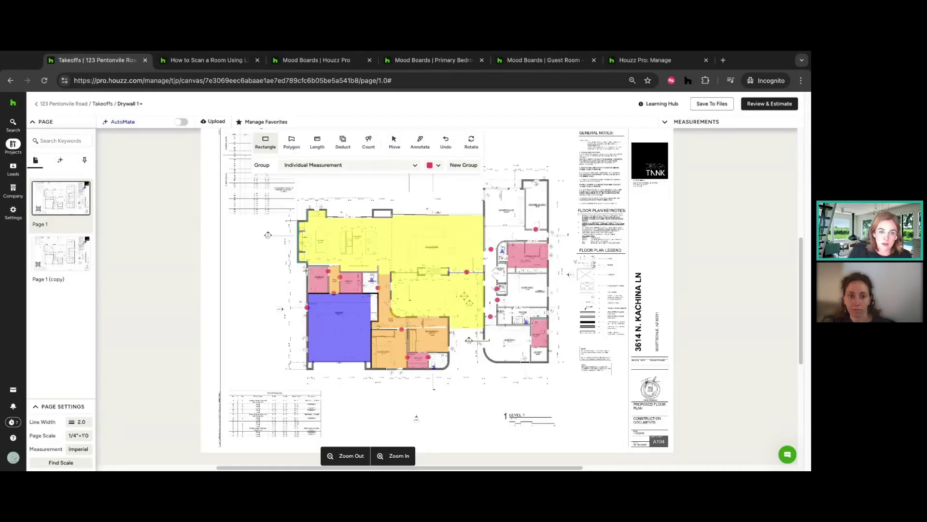
{"action": "left_click", "coordinate": [308, 265]}
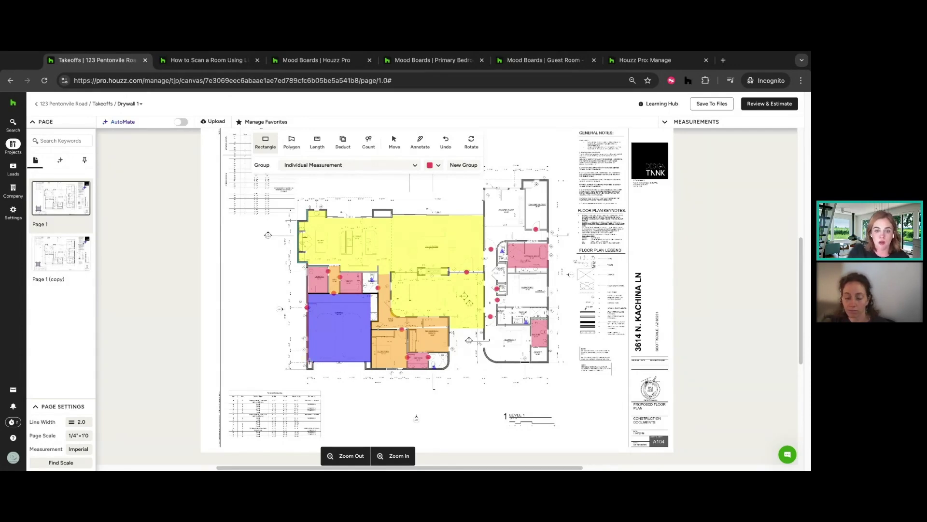
{"action": "left_click", "coordinate": [309, 361]}
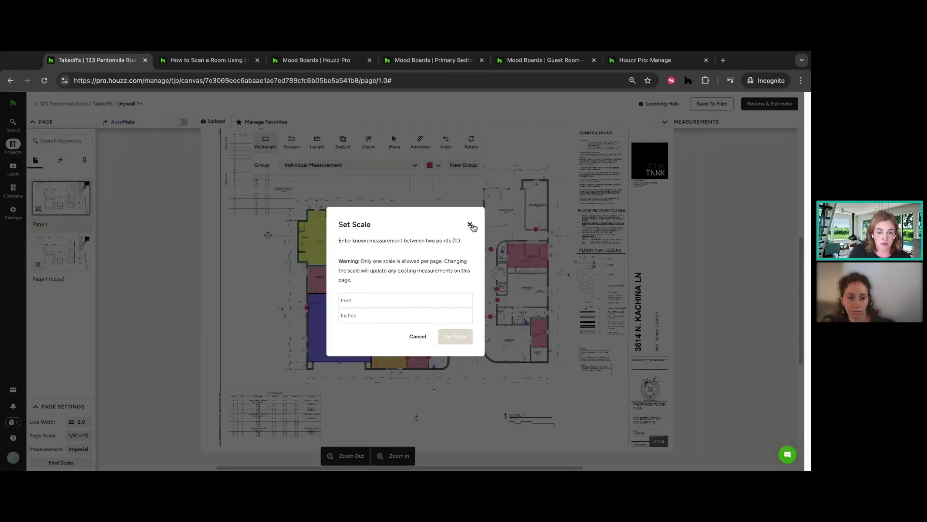
{"action": "left_click", "coordinate": [470, 225]}
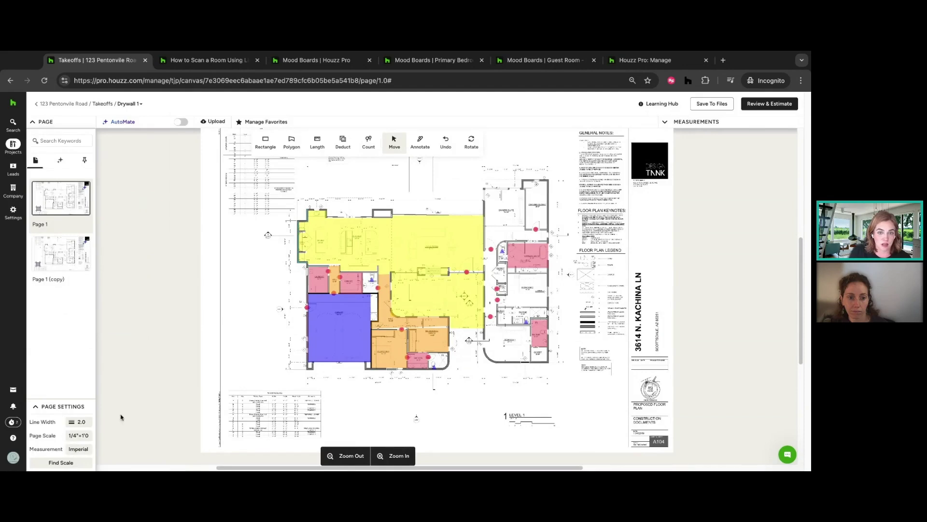
Switch AutoMate on and back off, then select the Rectangle tool for individual area measurements
{"action": "scroll", "coordinate": [292, 248], "scroll_direction": "up", "scroll_amount": 5}
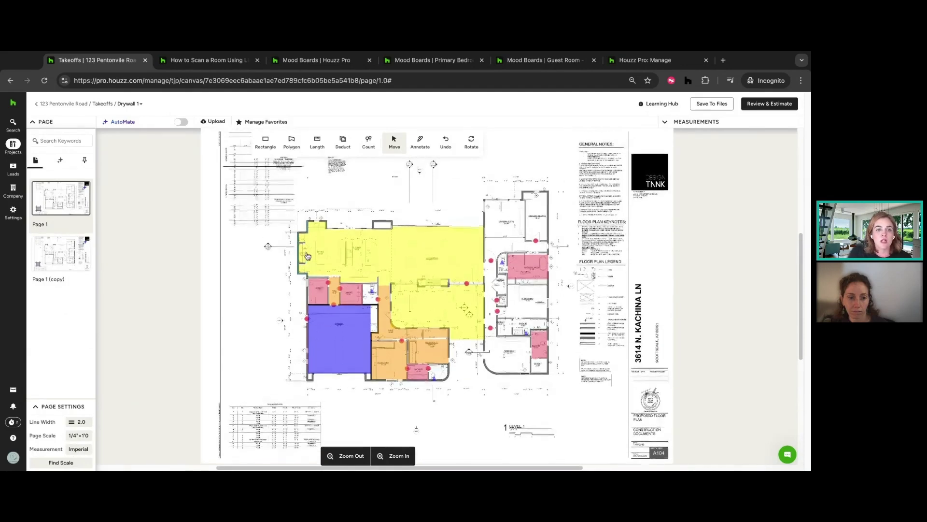
{"action": "scroll", "coordinate": [296, 254], "scroll_direction": "down", "scroll_amount": 2}
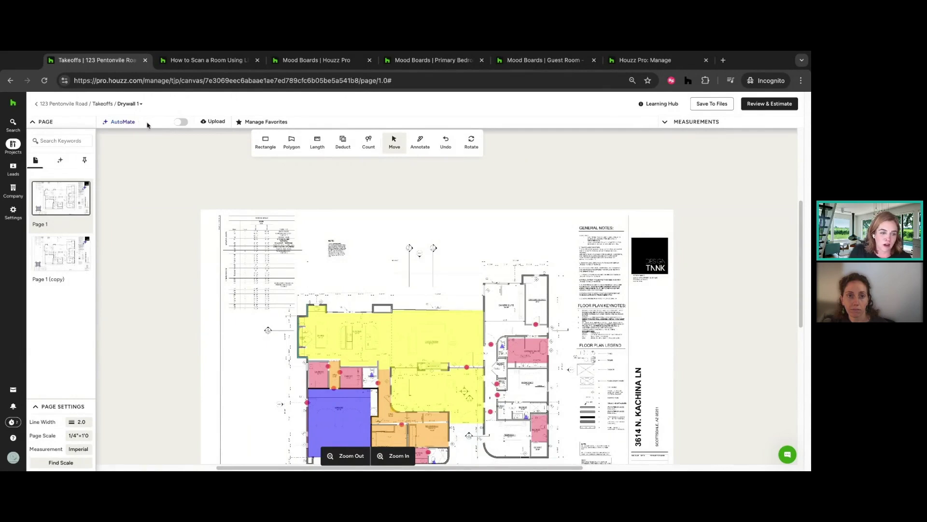
{"action": "left_click", "coordinate": [182, 124]}
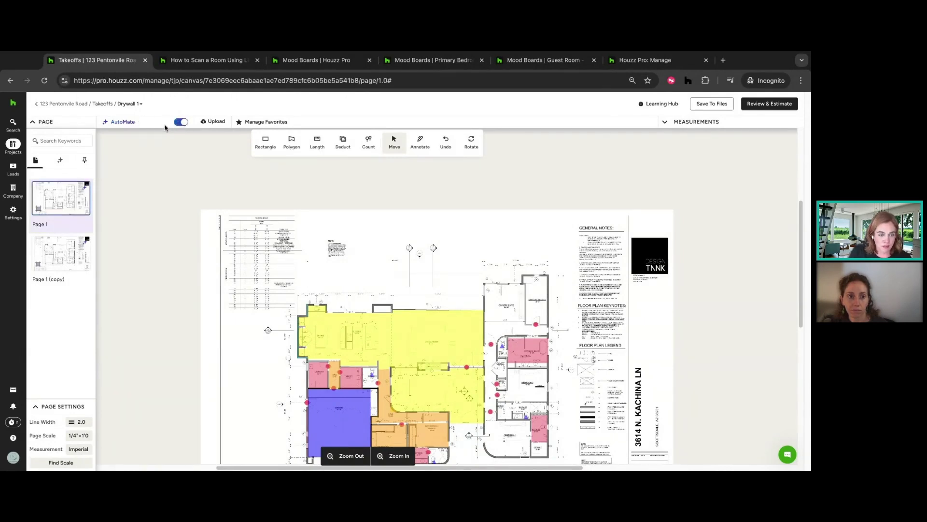
{"action": "scroll", "coordinate": [393, 320], "scroll_direction": "down", "scroll_amount": 1}
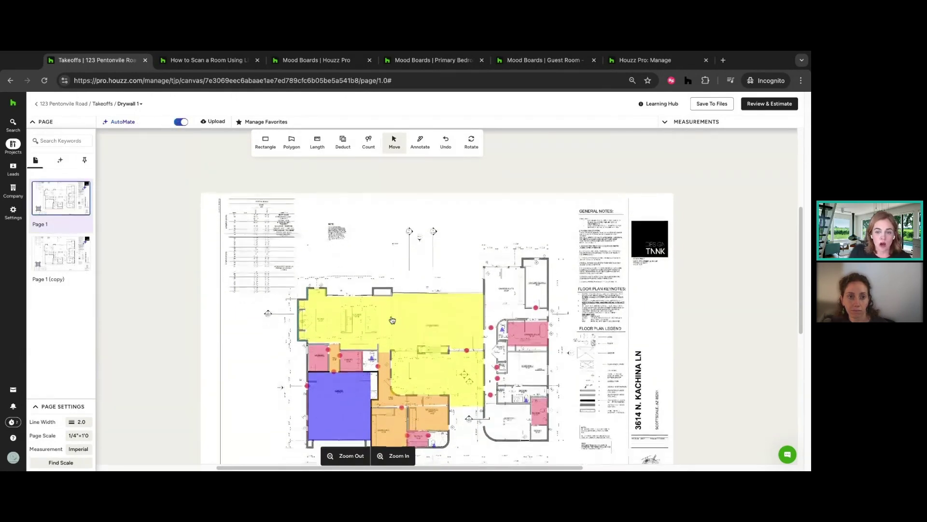
{"action": "scroll", "coordinate": [392, 320], "scroll_direction": "down", "scroll_amount": 1}
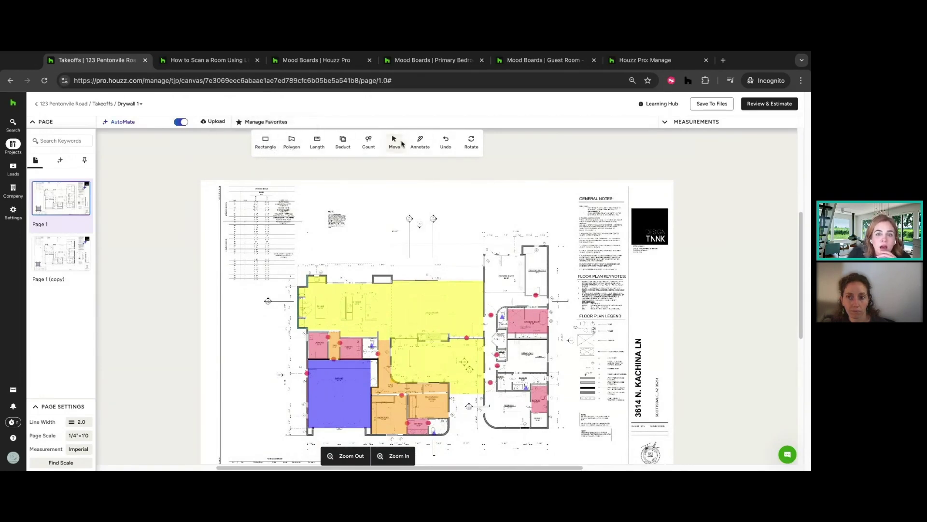
{"action": "left_click", "coordinate": [181, 122]}
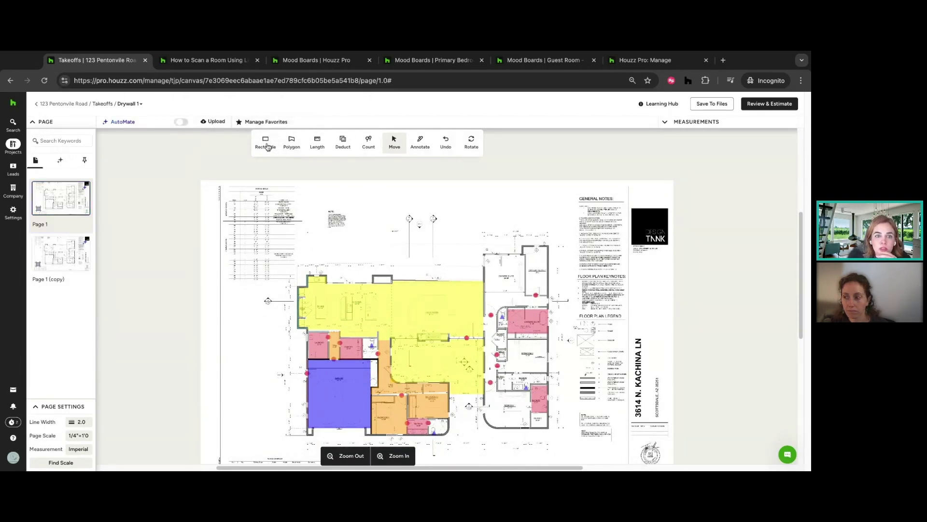
{"action": "left_click", "coordinate": [265, 143]}
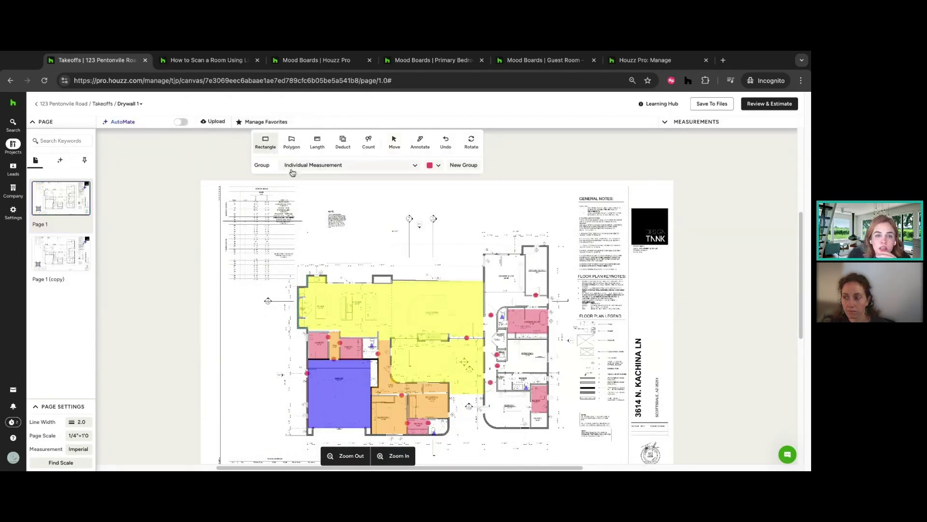
{"action": "left_click", "coordinate": [380, 170]}
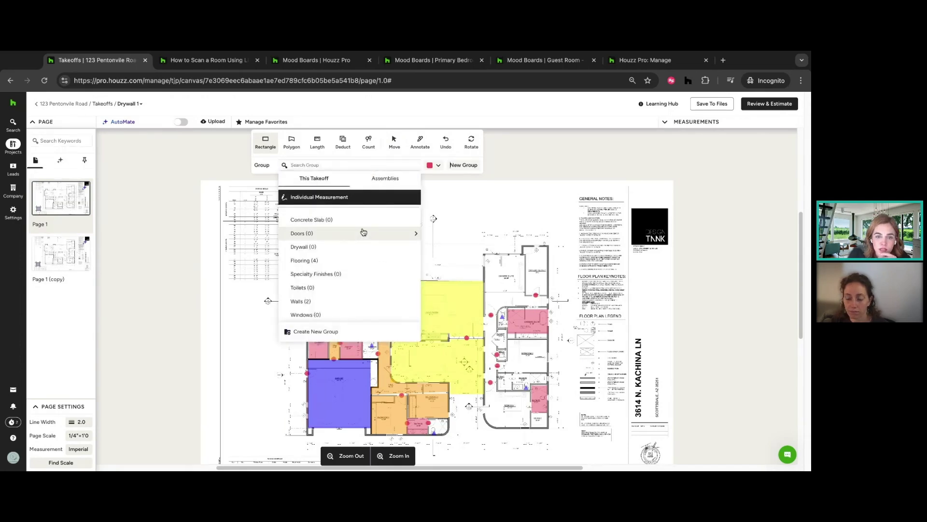
{"action": "left_click", "coordinate": [344, 261]}
{"action": "left_click", "coordinate": [344, 234]}
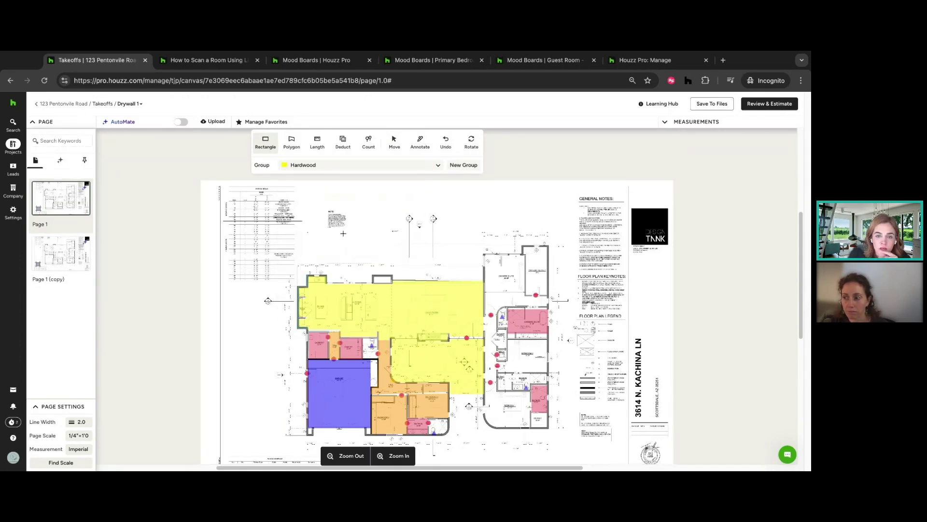
{"action": "left_click", "coordinate": [181, 122]}
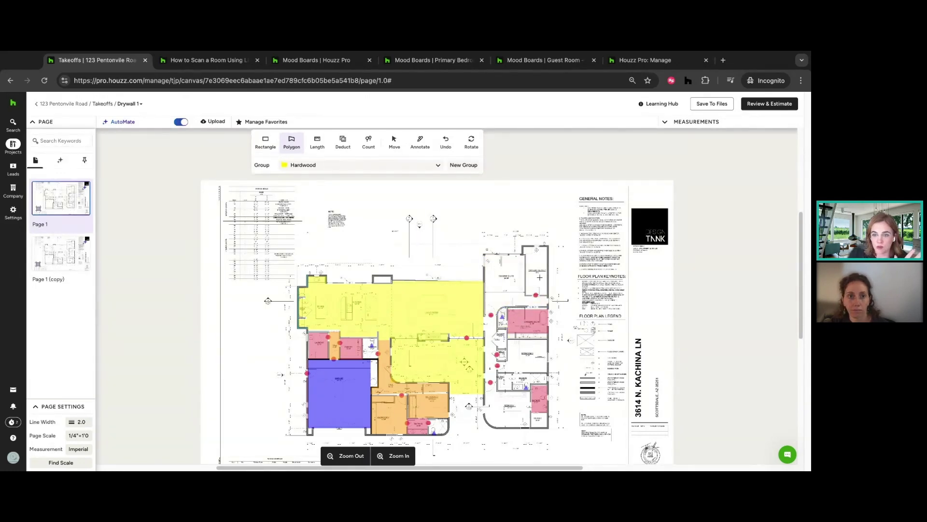
{"action": "left_click", "coordinate": [181, 121]}
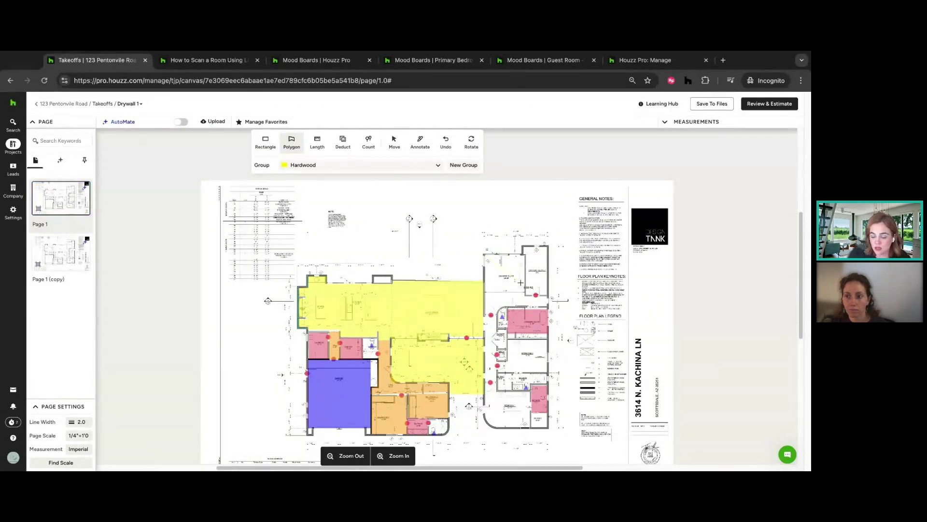
{"action": "key", "text": "Escape"}
{"action": "left_click", "coordinate": [271, 142]}
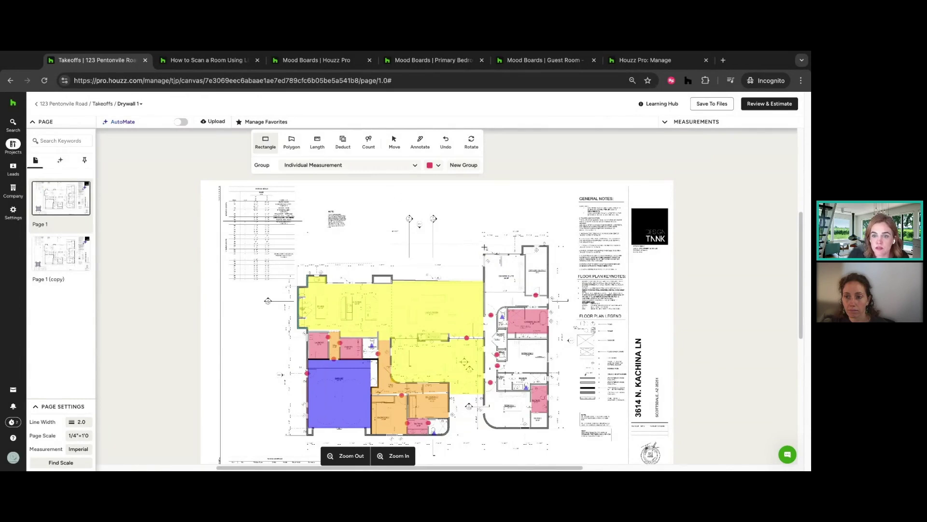
Measure the upper-right room as rect 37 (202.76 ft2) and show it in the measurements list
{"action": "left_click_drag", "start_coordinate": [484, 255], "coordinate": [526, 294]}
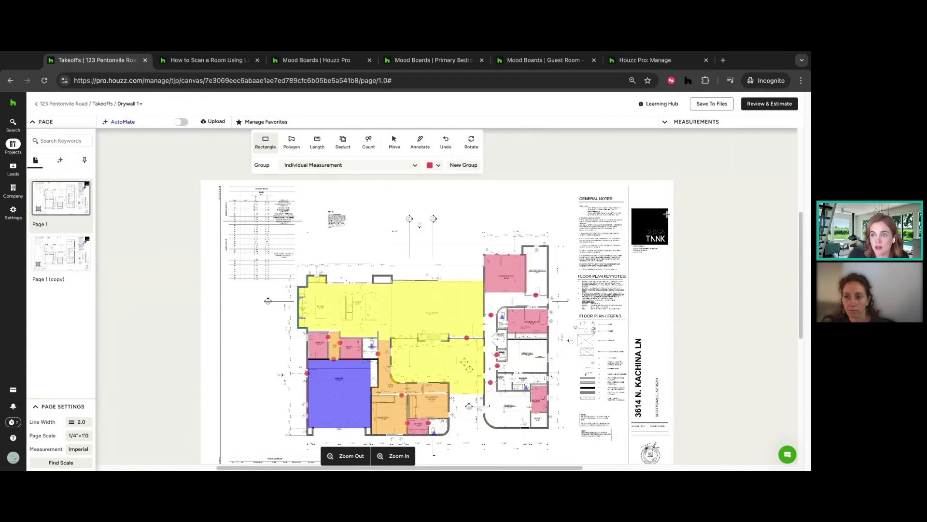
{"action": "left_click", "coordinate": [699, 123]}
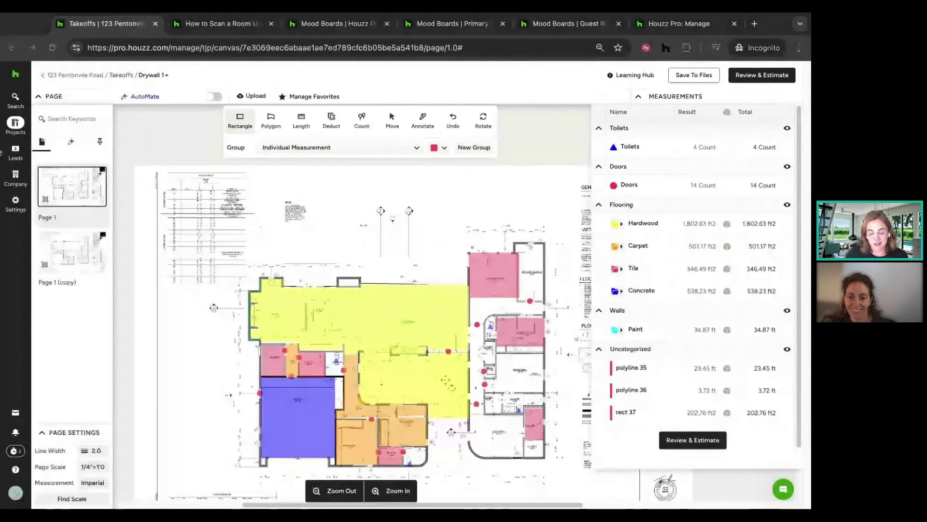
{"action": "left_click", "coordinate": [724, 174]}
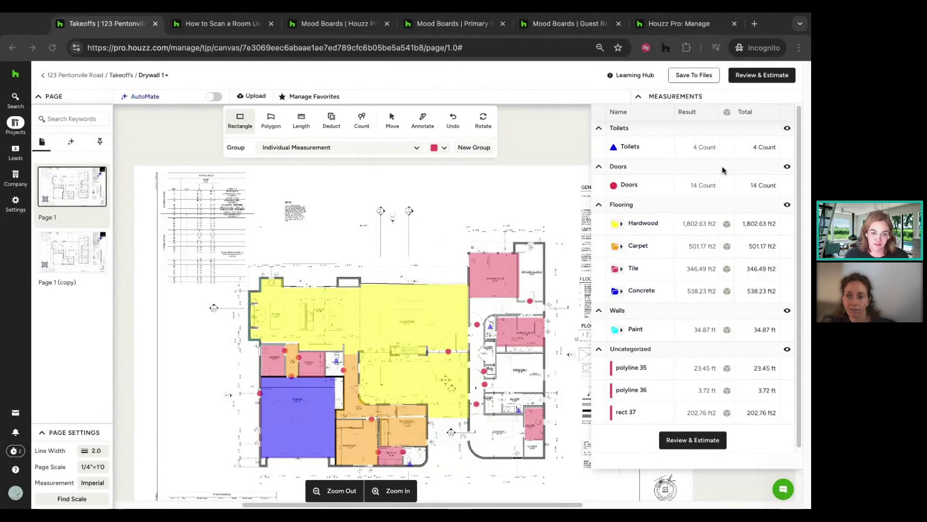